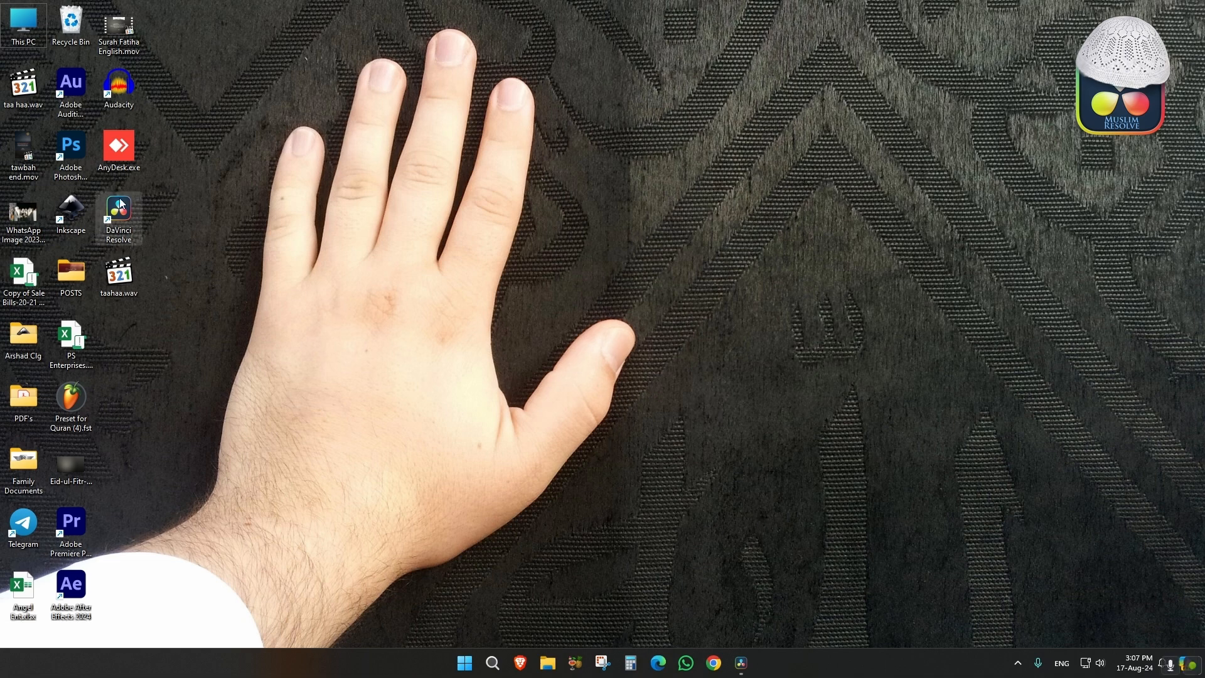
Step: View the WhatsApp image stored on the desktop and close it
double_click(28, 215)
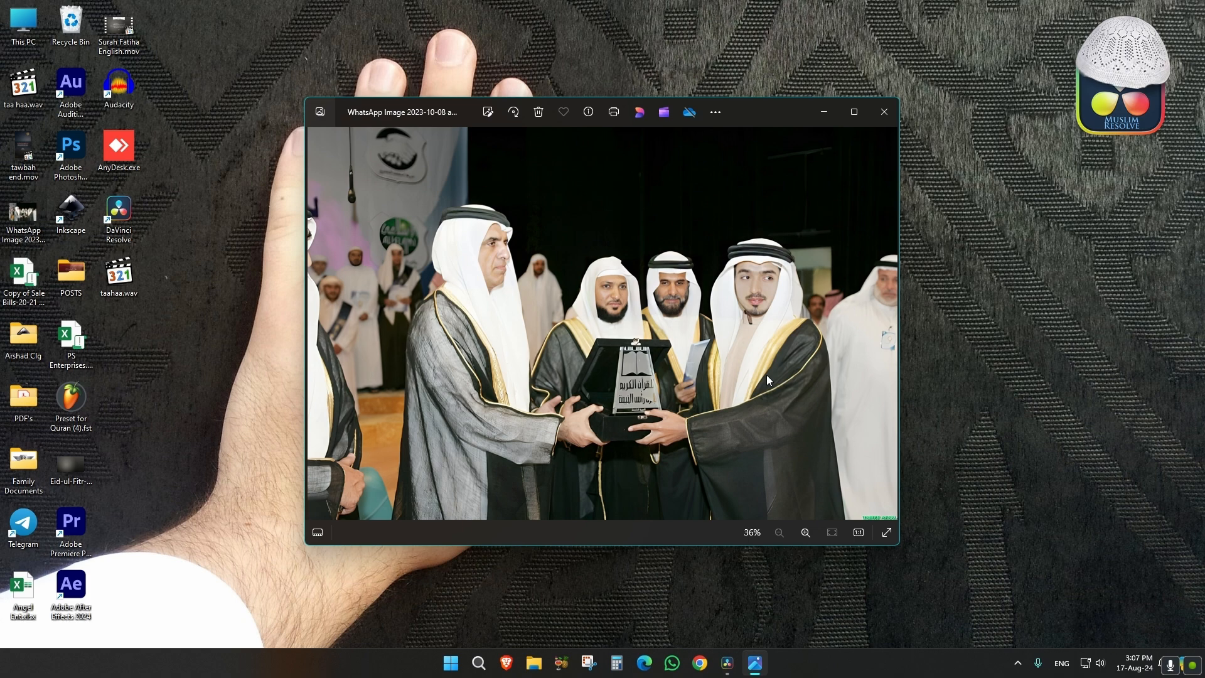
left_click(886, 112)
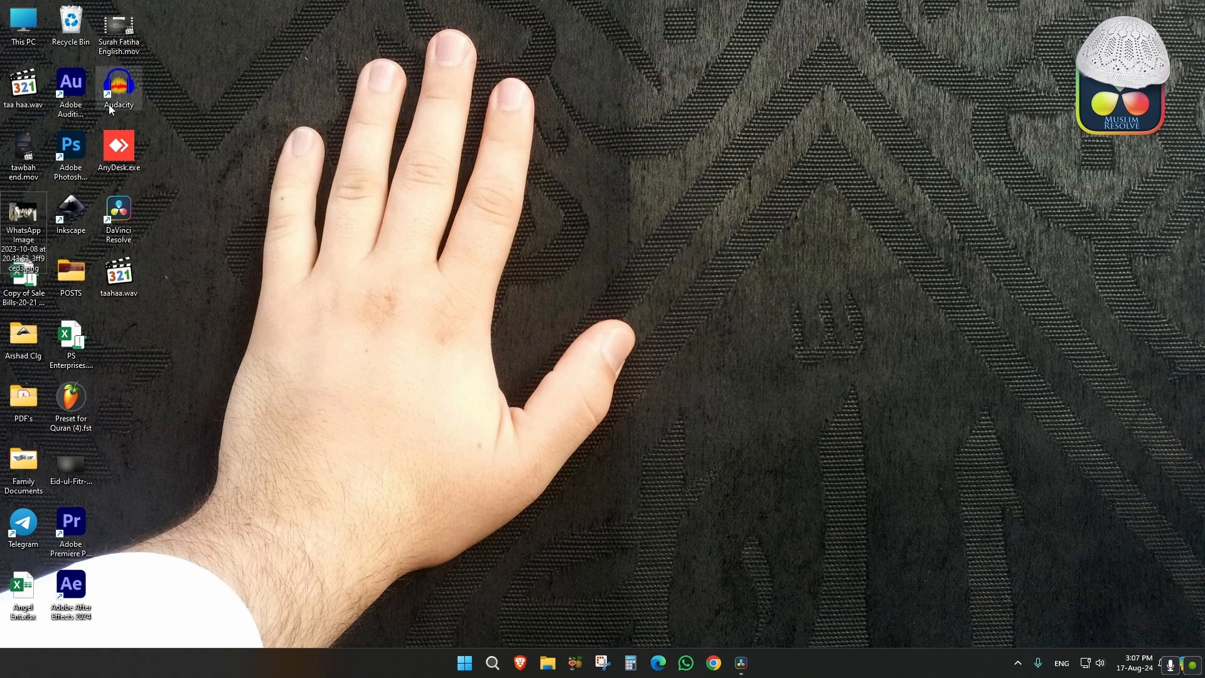
Step: Switch to Chrome, search for "audacity download" and open Audacity's Windows download page
left_click(714, 663)
type("auda")
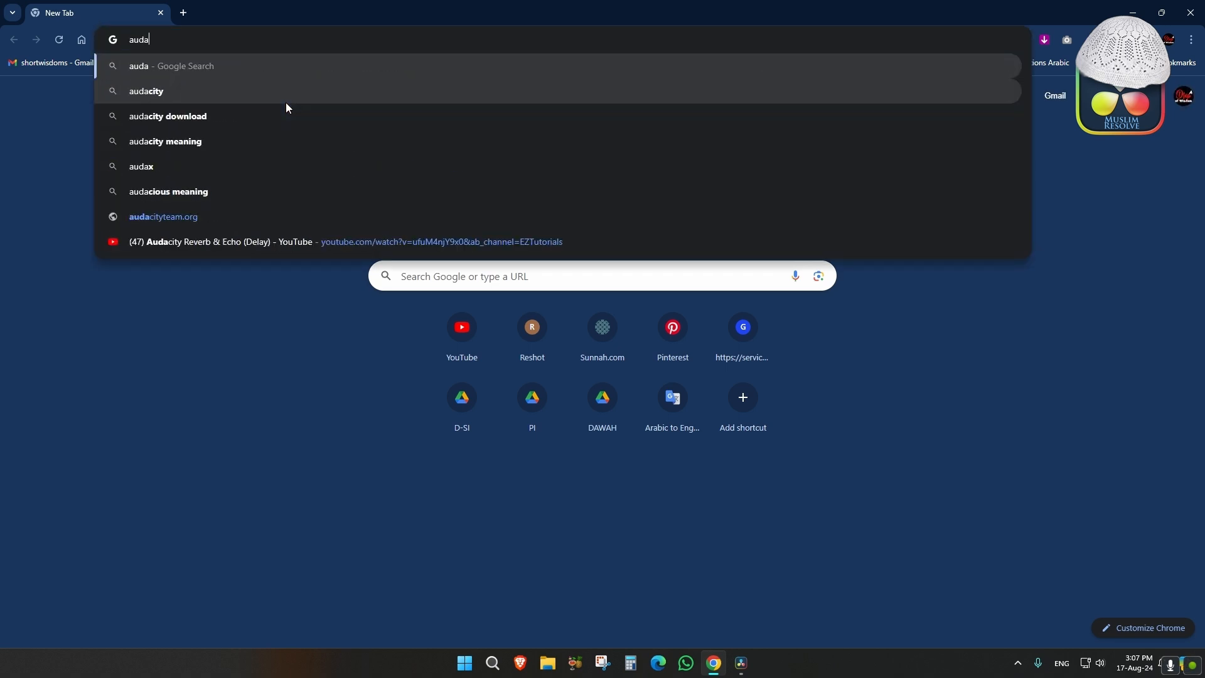
key("Down")
key("Down")
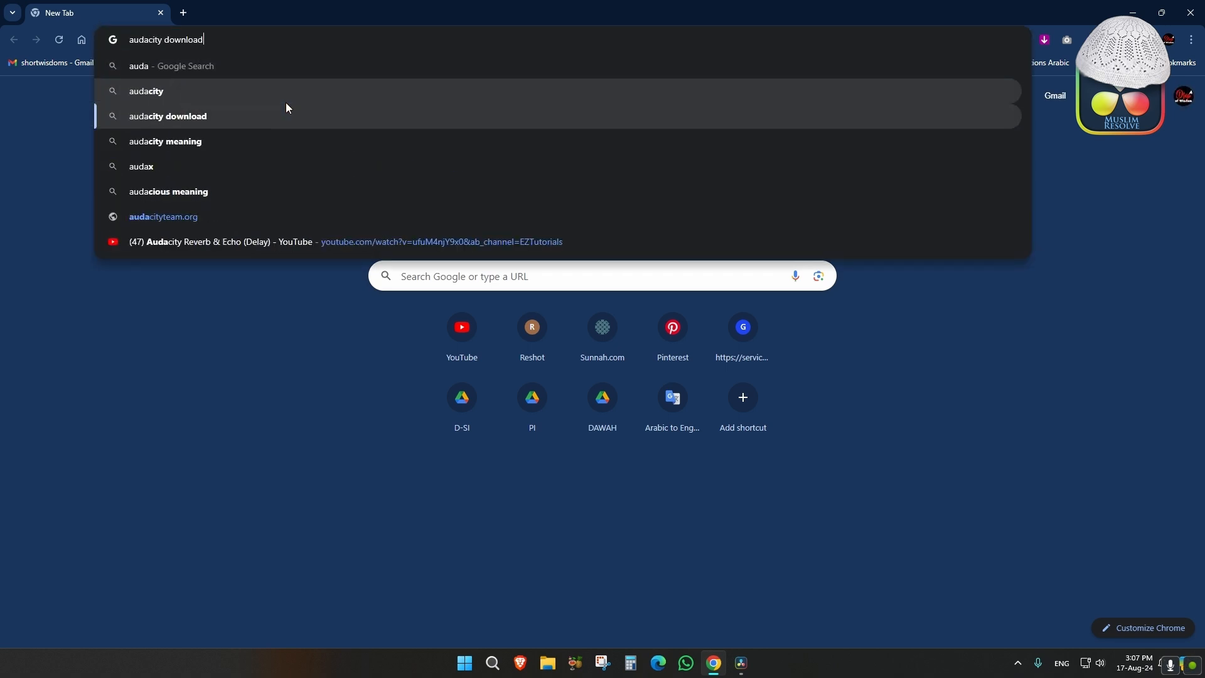
key("Return")
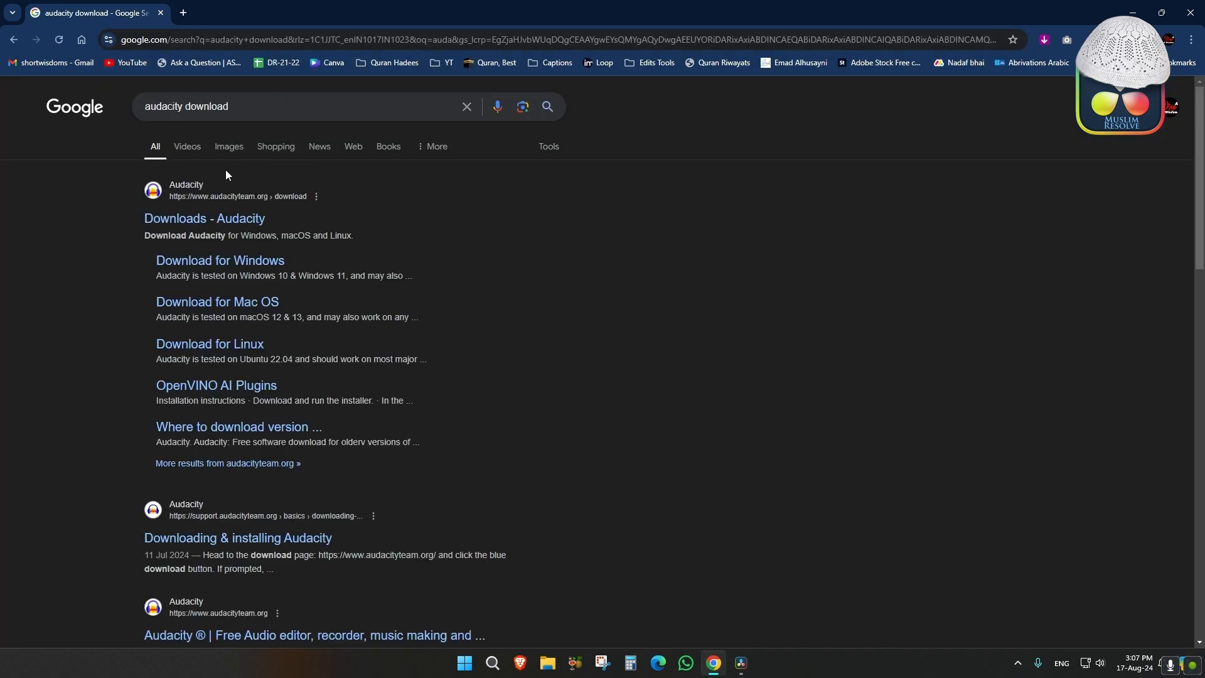
left_click(168, 220)
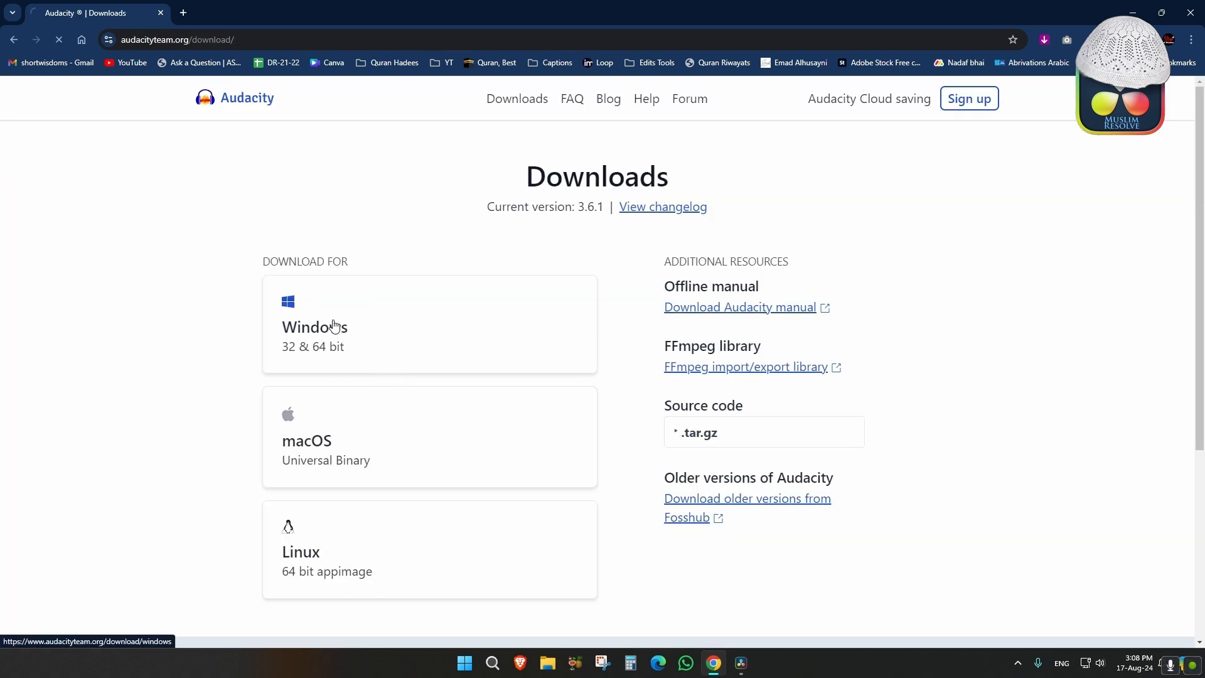
left_click(334, 325)
Step: Download Audacity's 64 bit installer from the section without Musehub
scroll(502, 377, "down", 2)
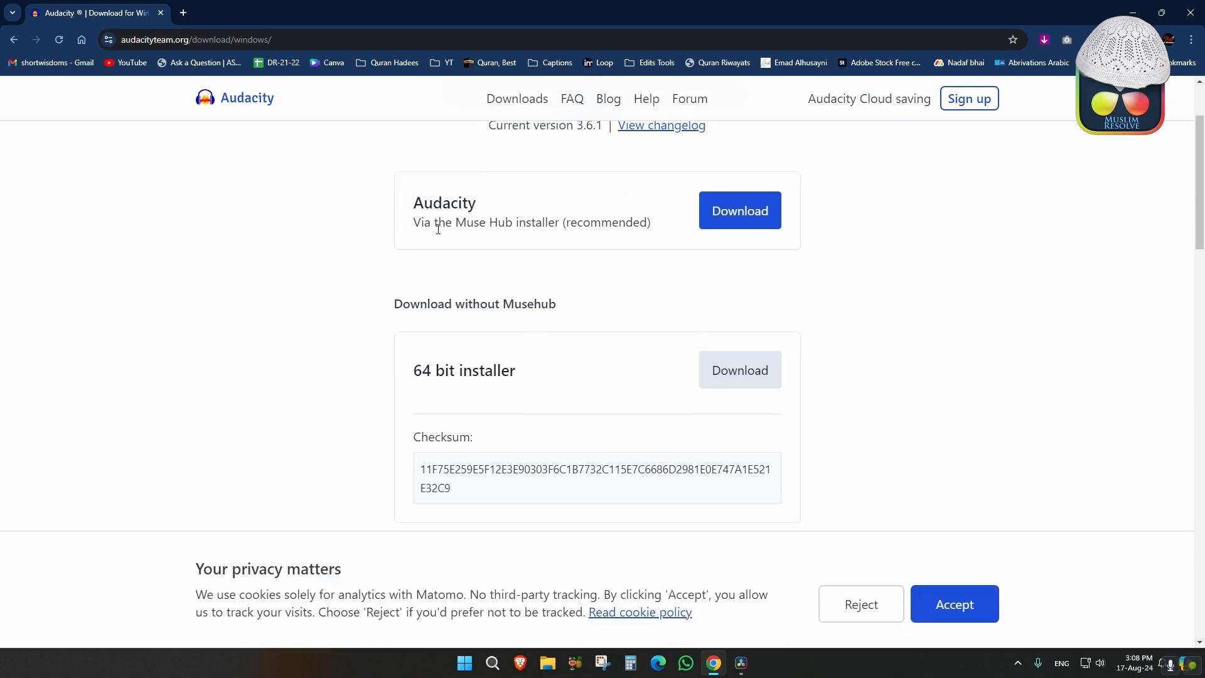
left_click_drag(414, 371, 538, 375)
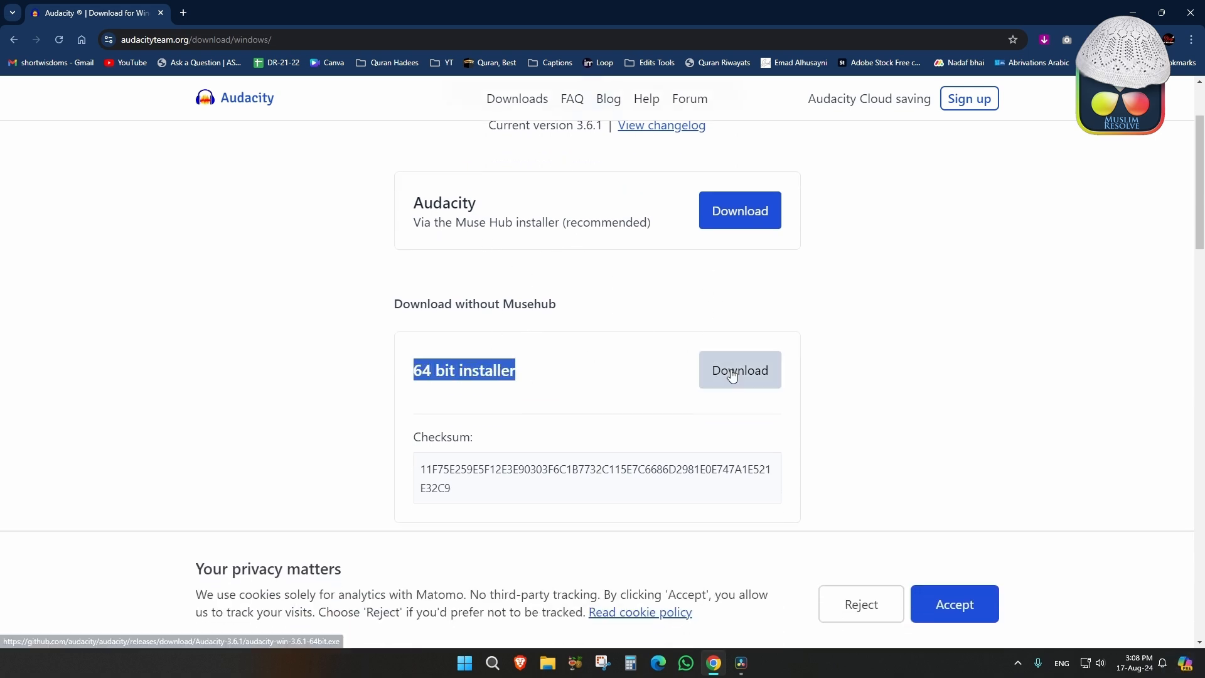
left_click(732, 374)
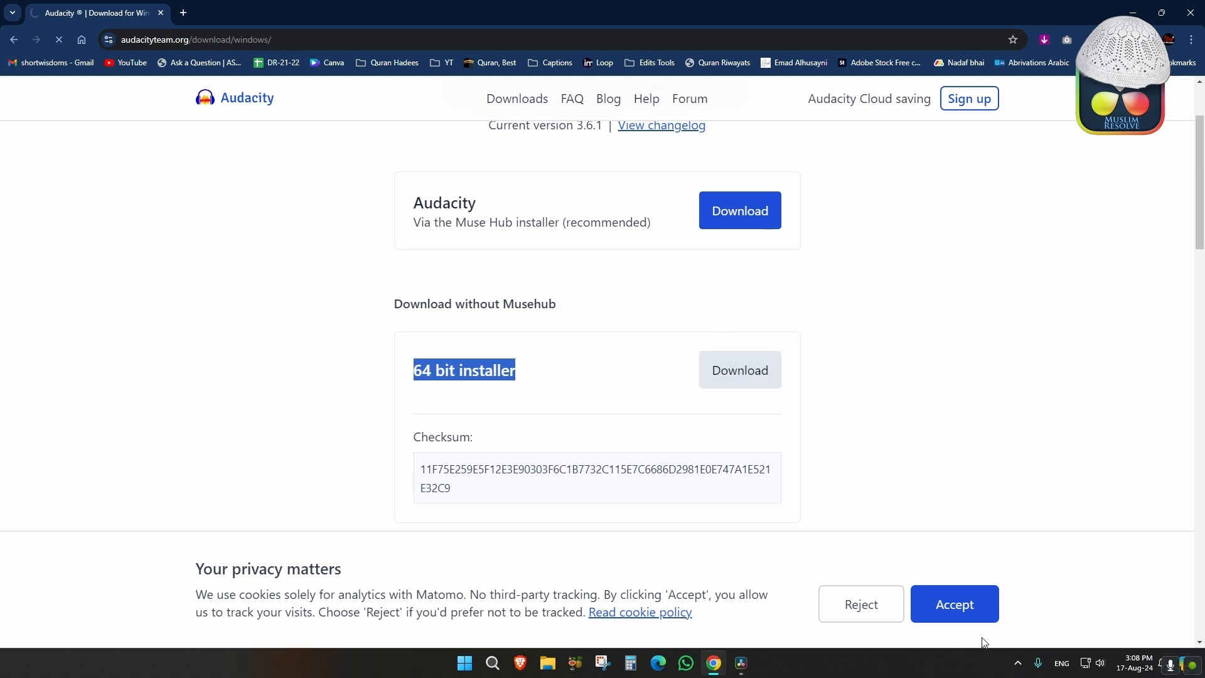
scroll(855, 602, "down", 1)
left_click(756, 663)
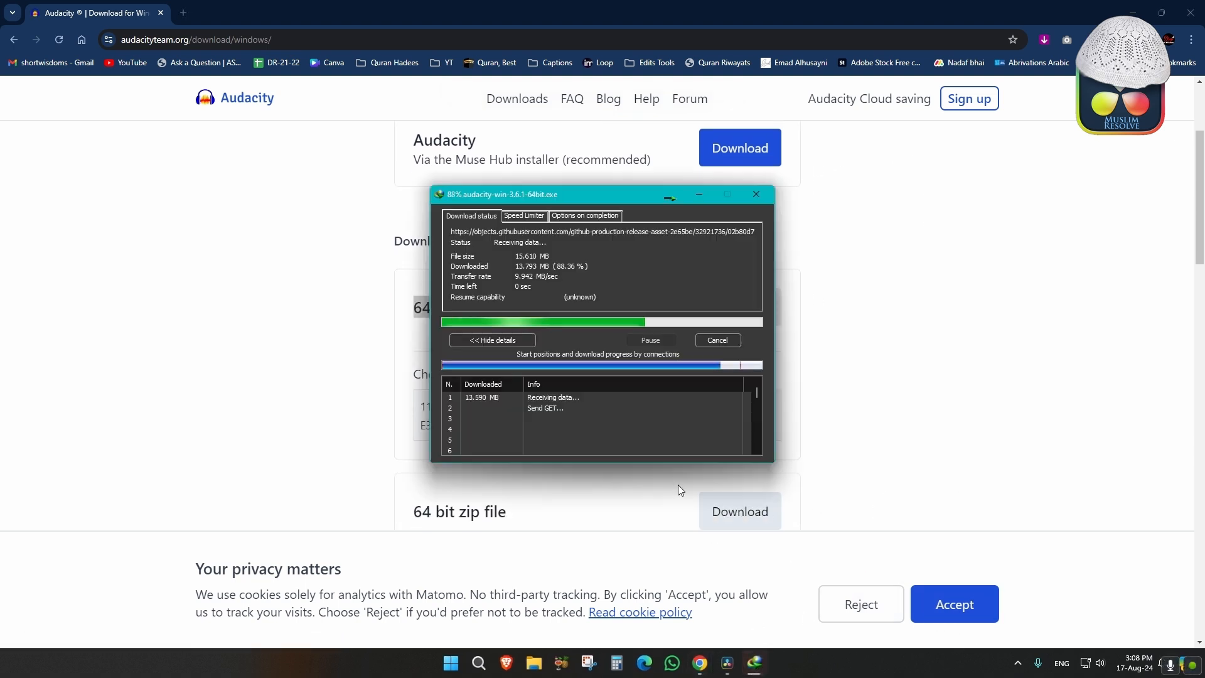
Step: Check the Downloads folder for the Audacity installer and close the folder window
left_click(552, 659)
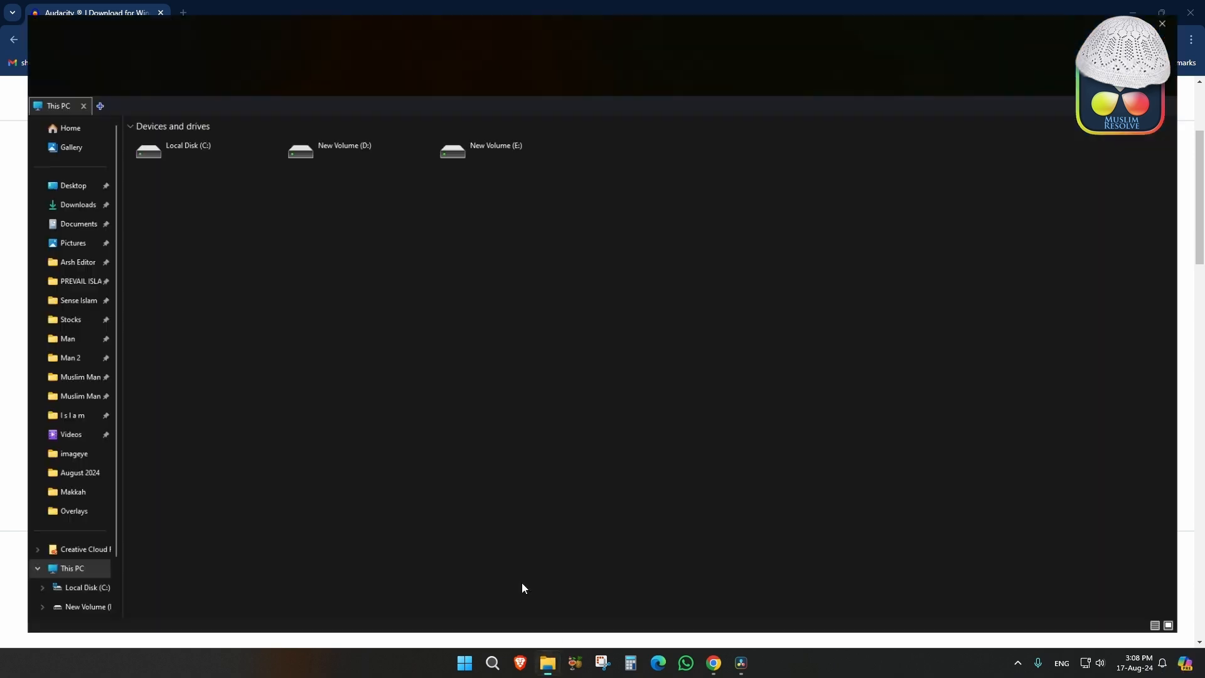
left_click(53, 198)
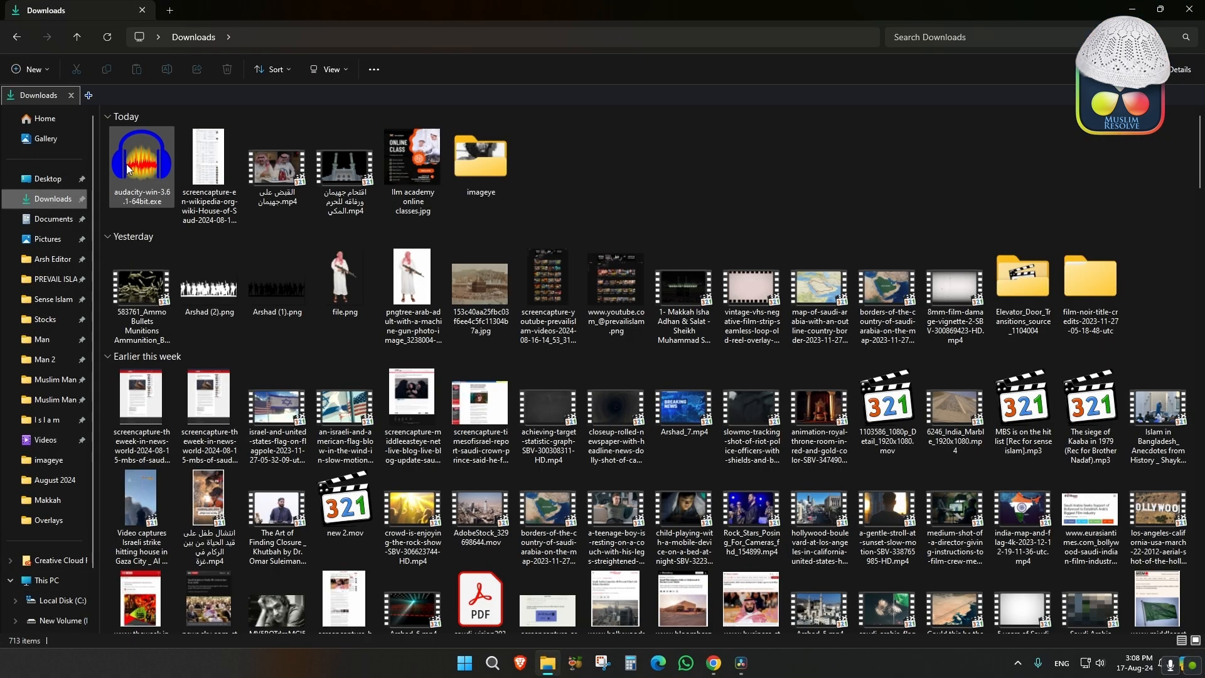
left_click(1189, 8)
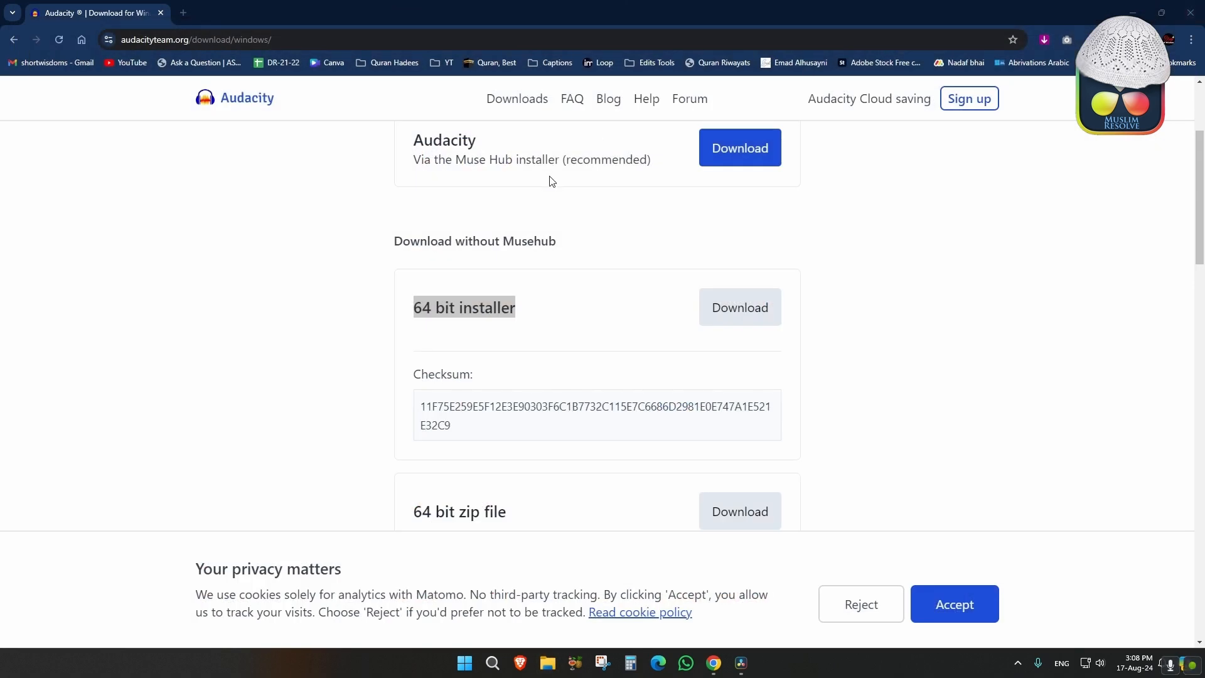
Step: Minimize the browser and launch Audacity from the desktop
double_click(1117, 11)
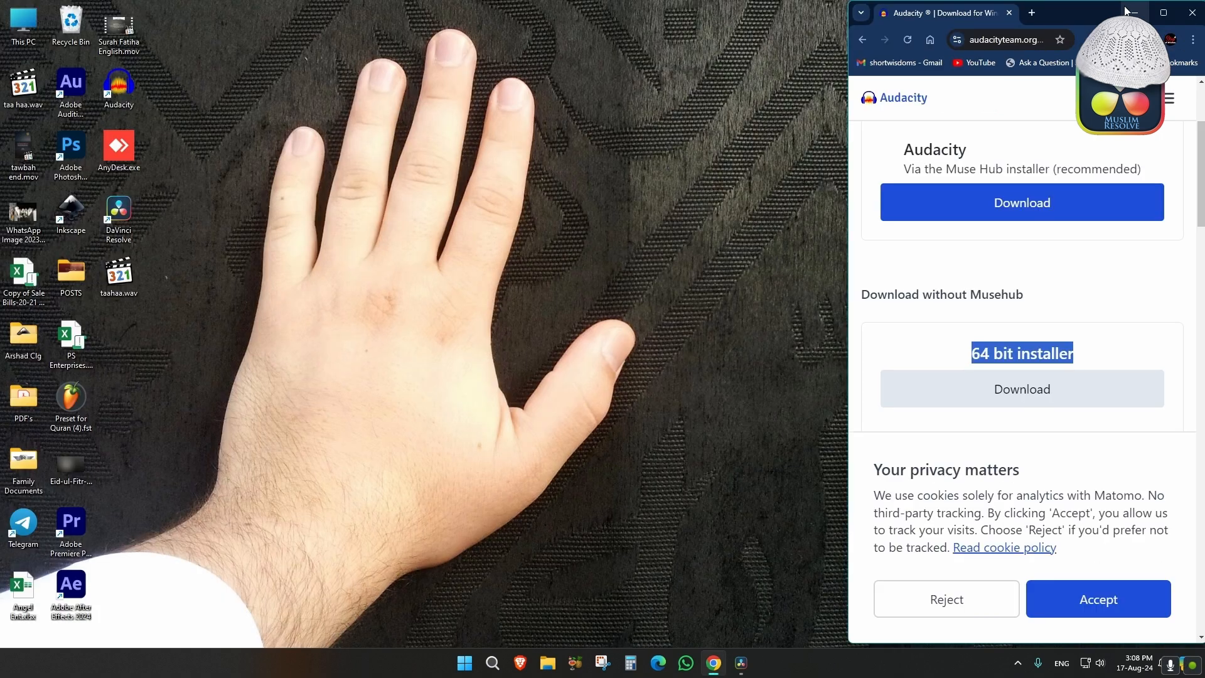
left_click(1160, 7)
left_click(1131, 7)
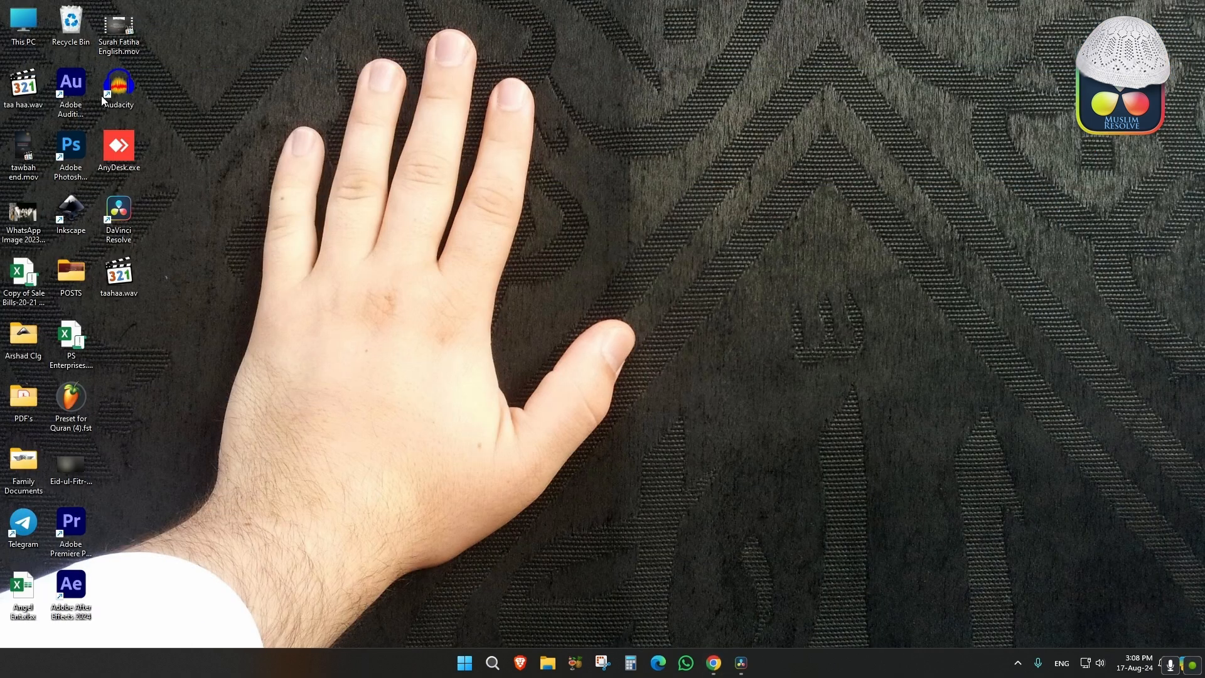
double_click(119, 88)
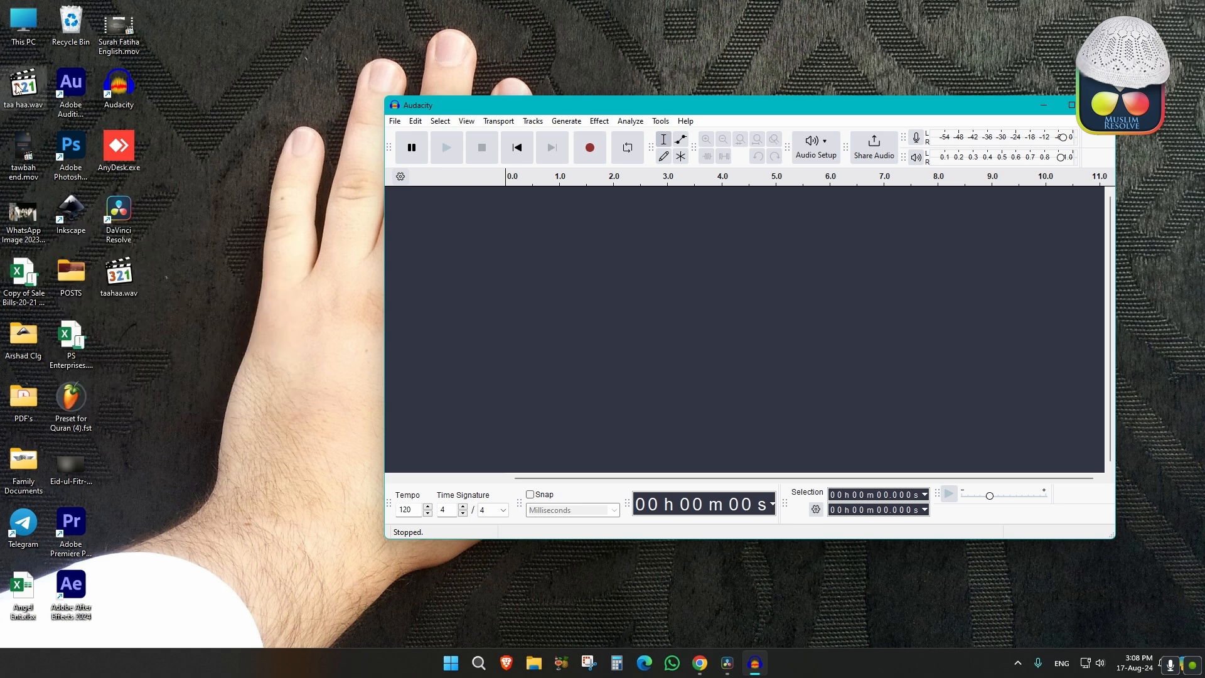
Step: Import the desktop file taa haa.wav into the empty Audacity project
left_click(34, 97)
left_click_drag(34, 97, 444, 260)
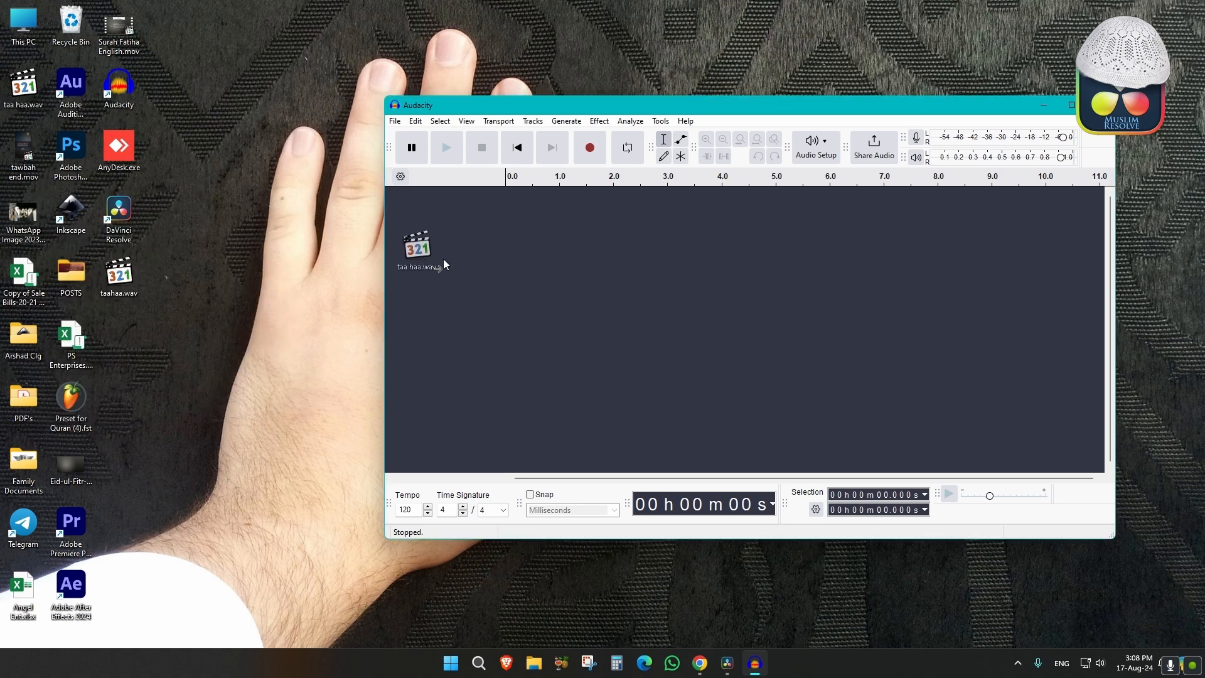
left_click_drag(541, 283, 542, 283)
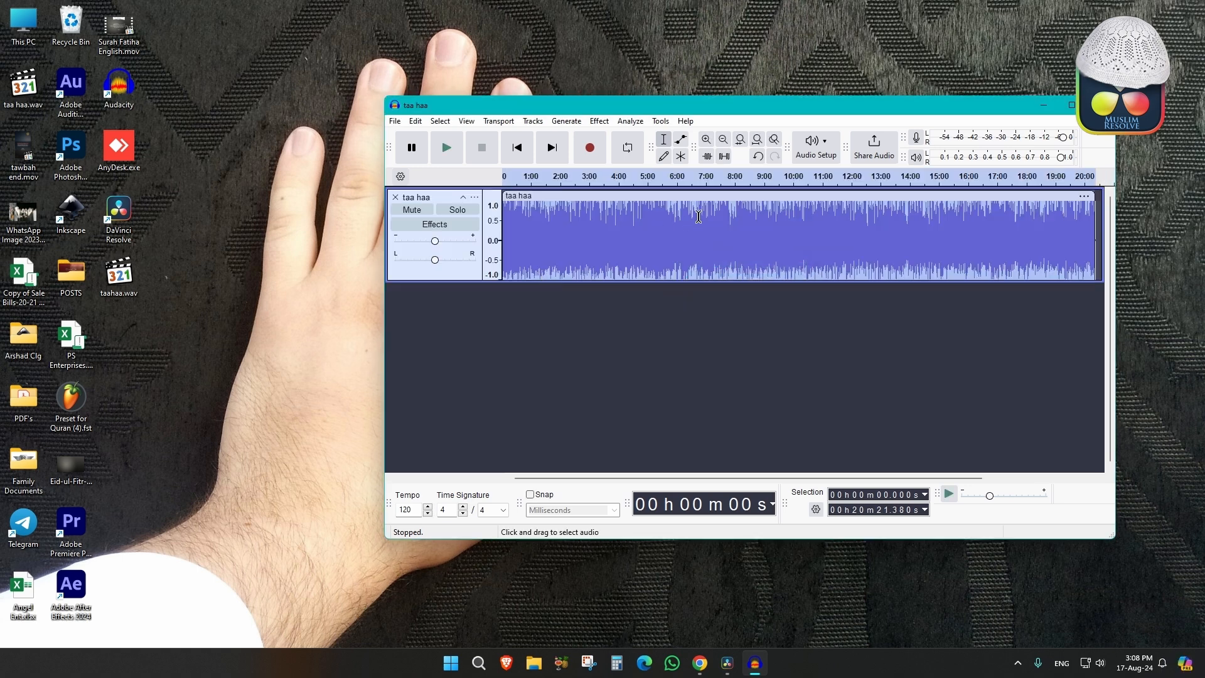
Step: Select the noise-only opening of the track from 0 to about 0.259 s and play it back
scroll(698, 216, "up", 7, "ctrl")
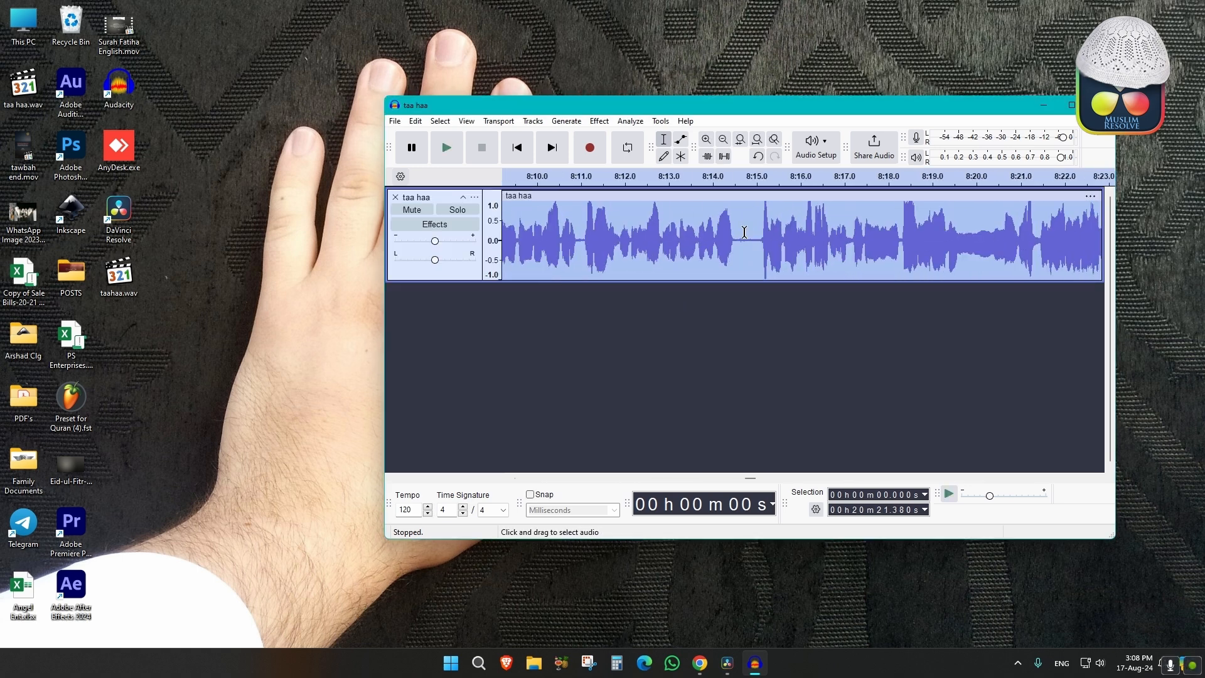
key("Home")
scroll(565, 246, "up", 4, "ctrl")
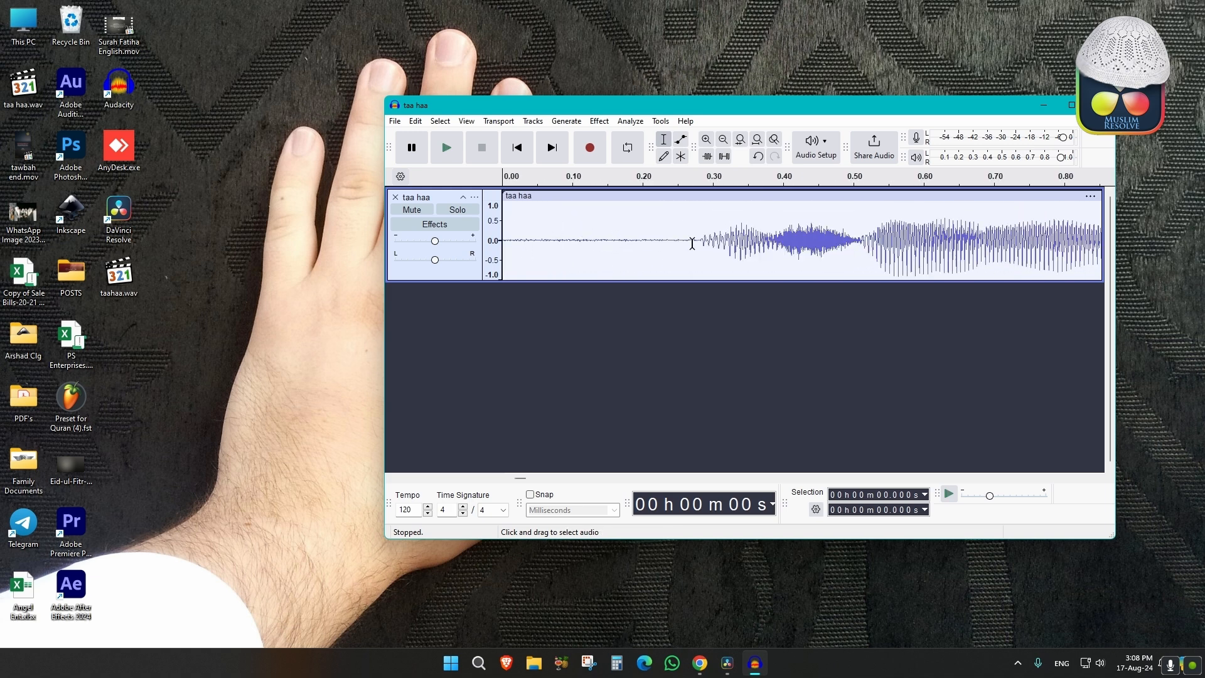
left_click_drag(685, 242, 495, 243)
key("space")
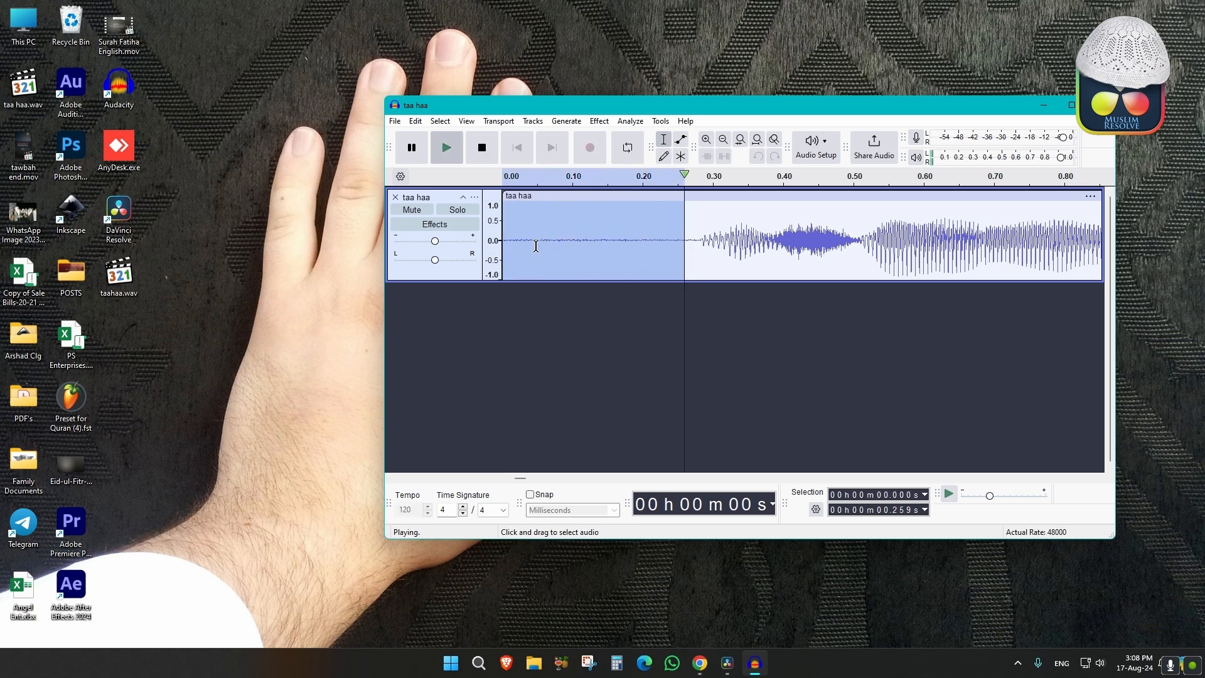
key("space")
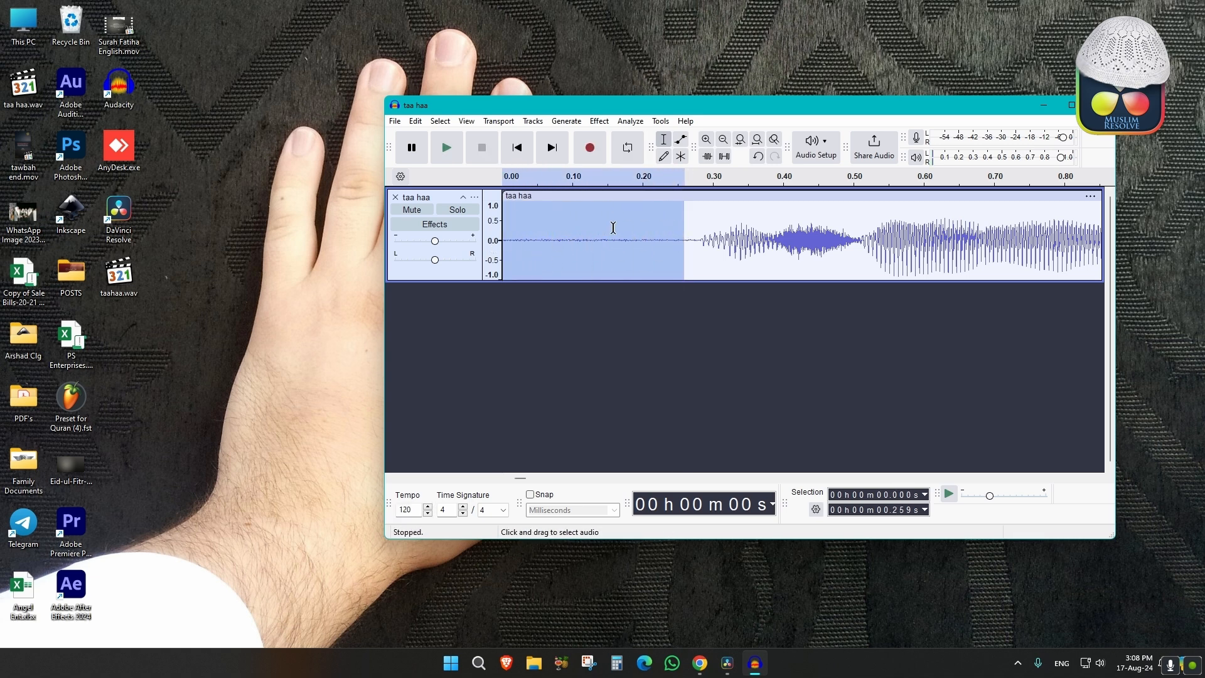
Step: Capture a noise profile from the selected opening section with the Noise Reduction effect
left_click(600, 123)
mouse_move(688, 281)
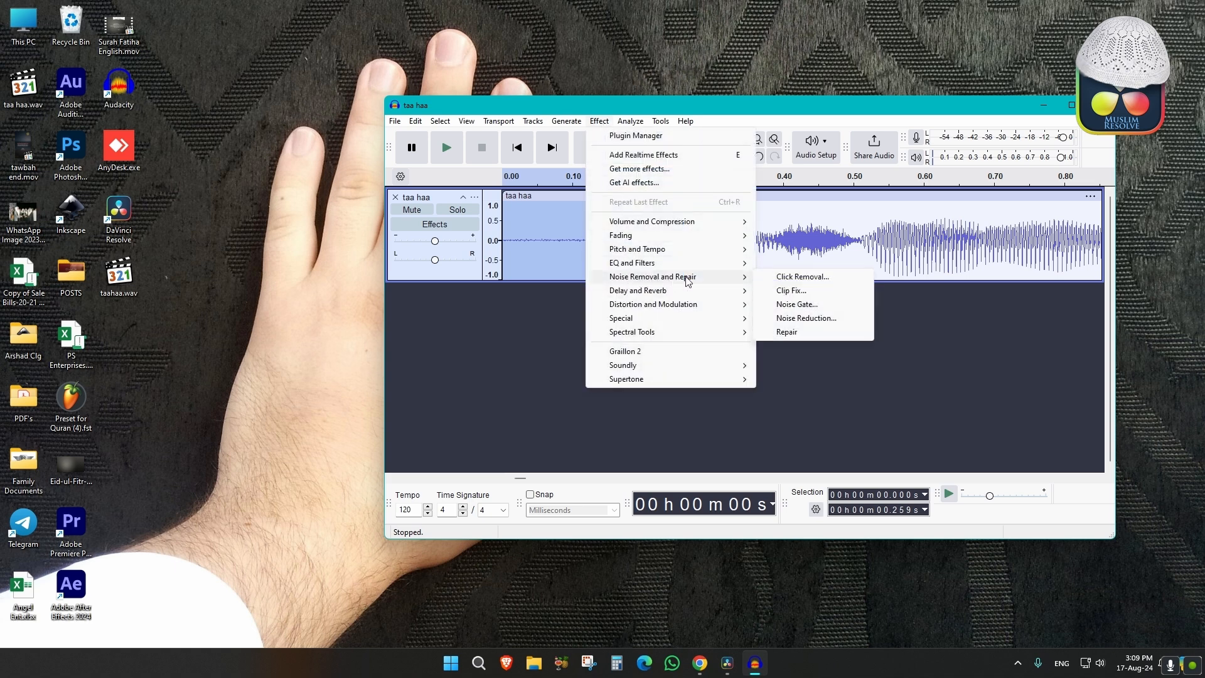
left_click(813, 323)
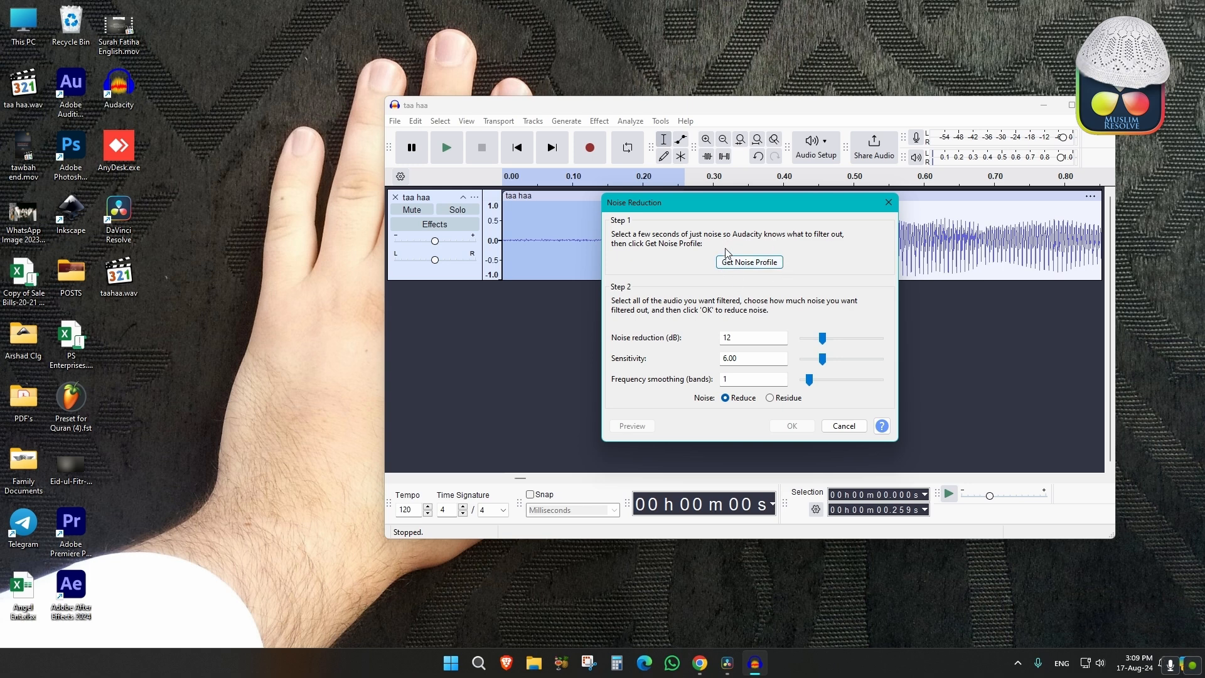
left_click(750, 262)
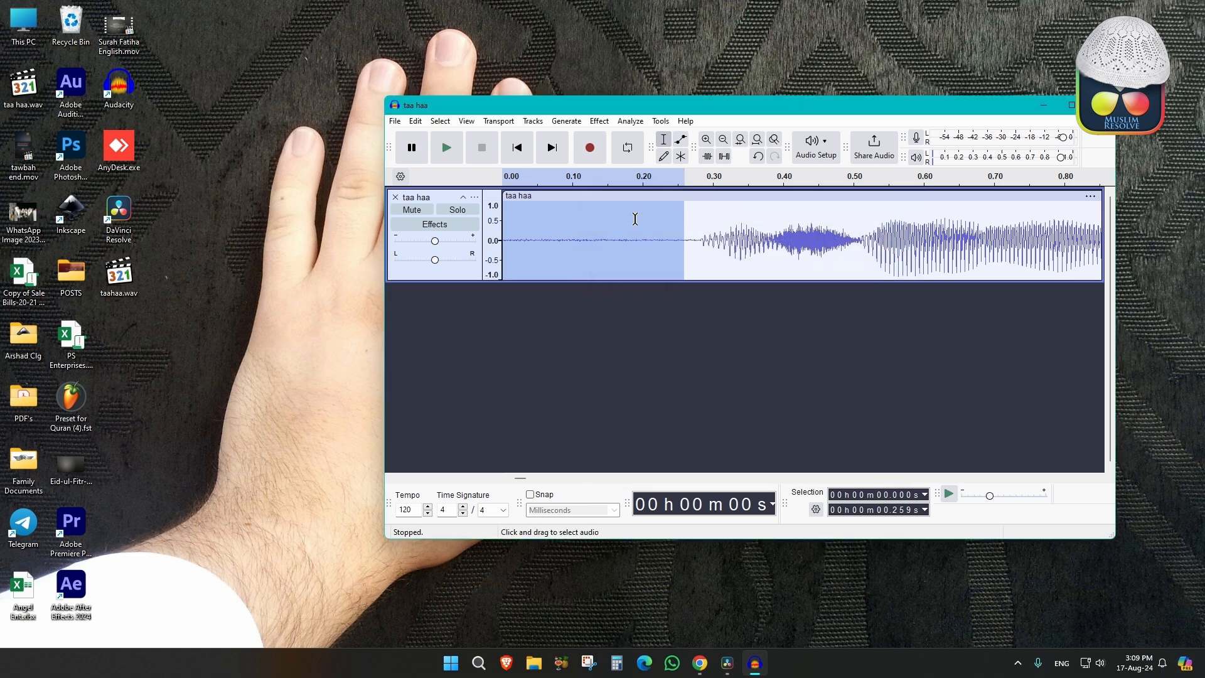
Step: Apply Noise Reduction to the entire track with 12 dB reduction, sensitivity 6.00 and 1 frequency smoothing band
key("ctrl+a")
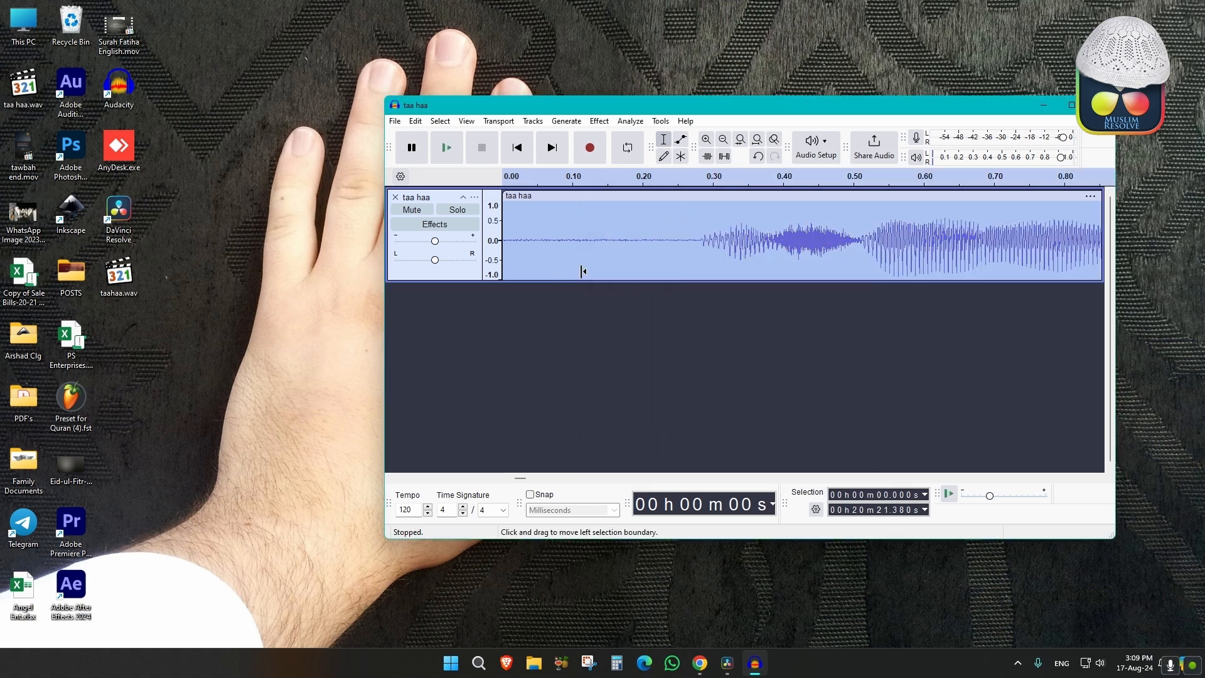
left_click(600, 123)
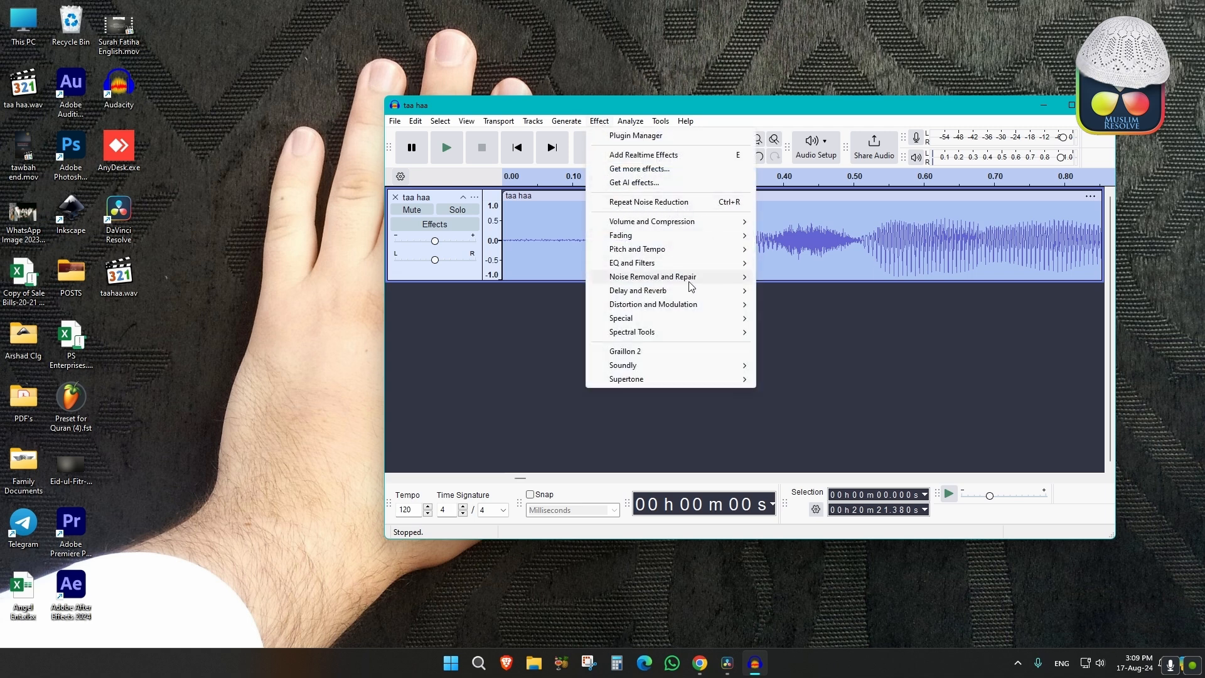
mouse_move(690, 277)
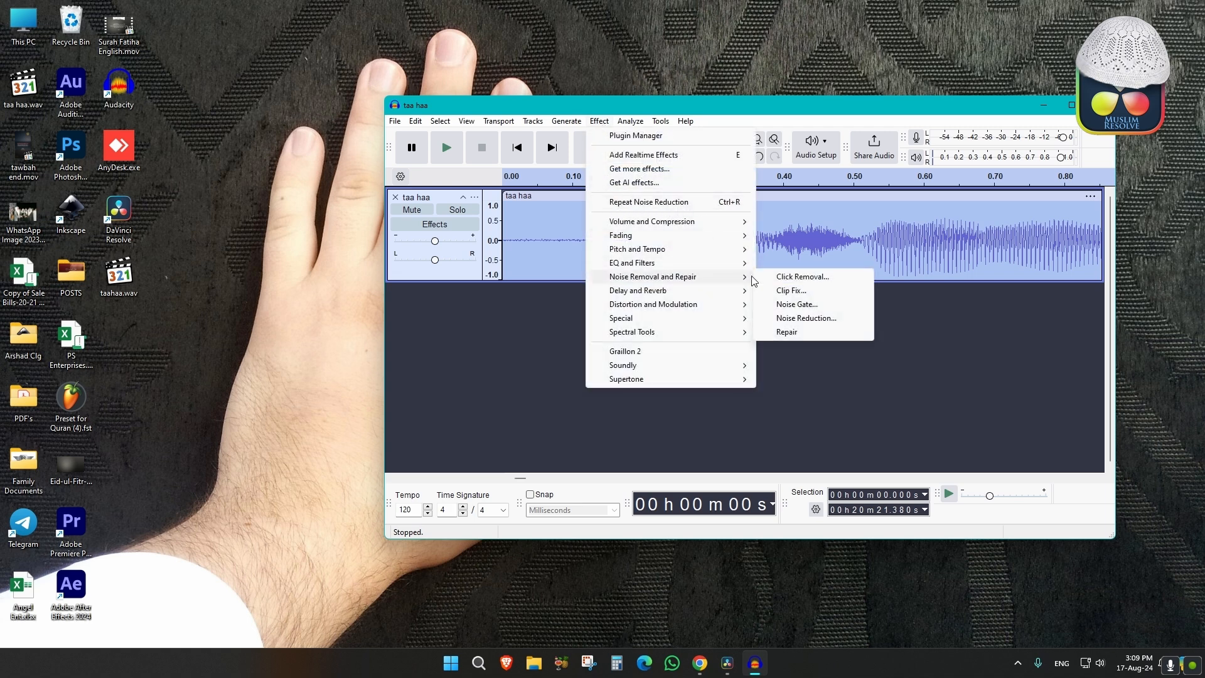
left_click(806, 320)
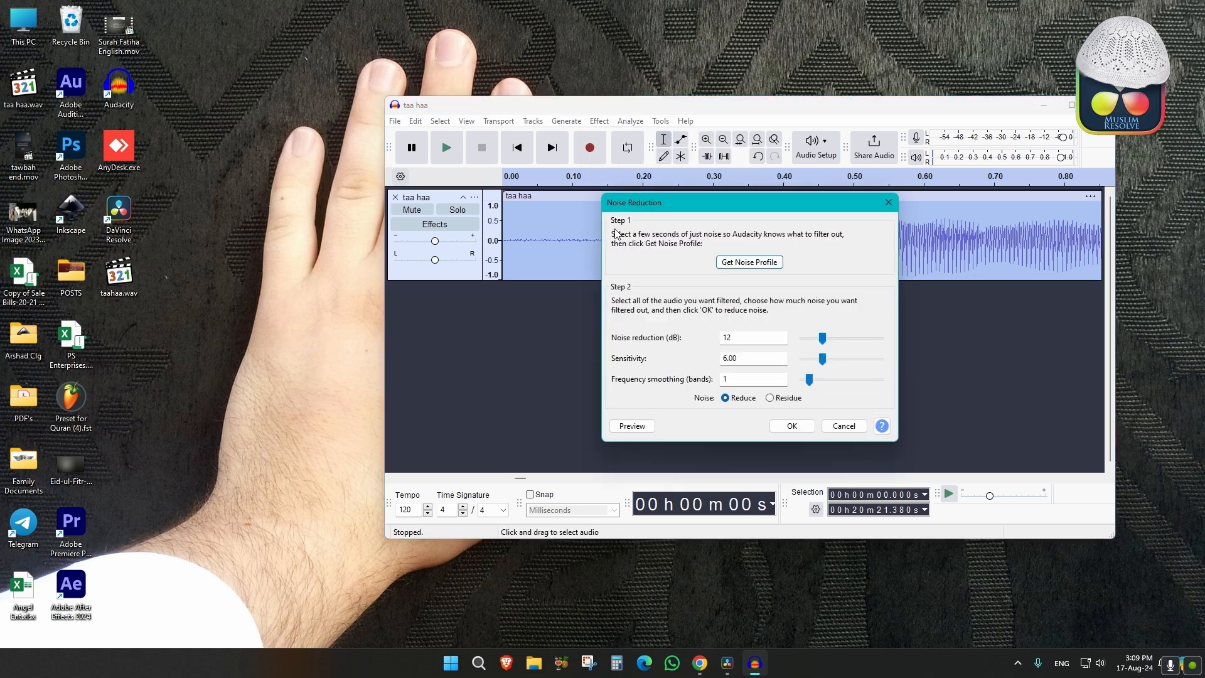
left_click(800, 429)
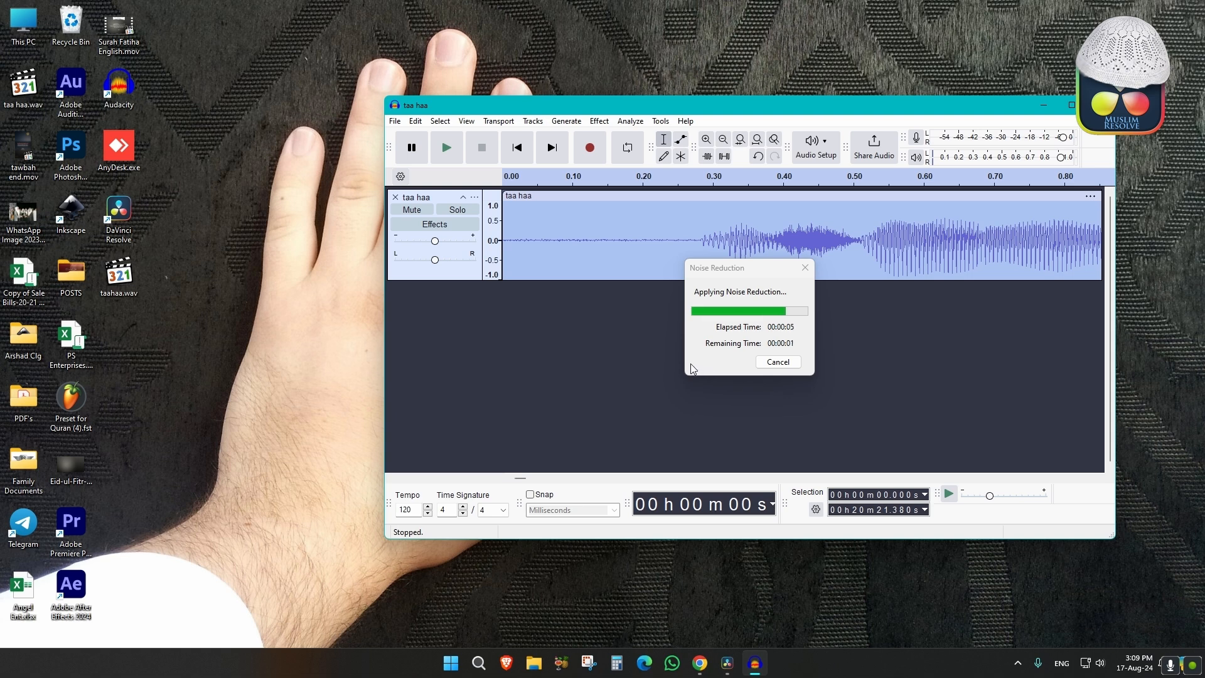
Step: Delete a short silent piece of the track from about 3.506 to 3.566 s
left_click(607, 244)
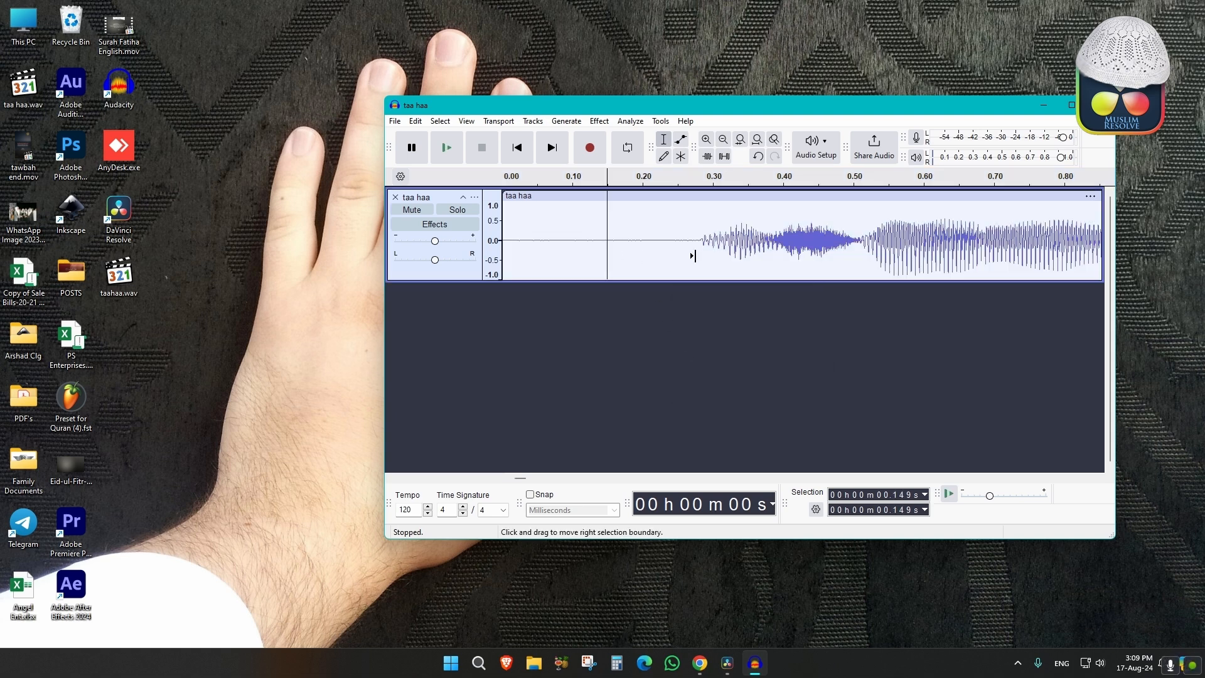
scroll(693, 255, "down", 3)
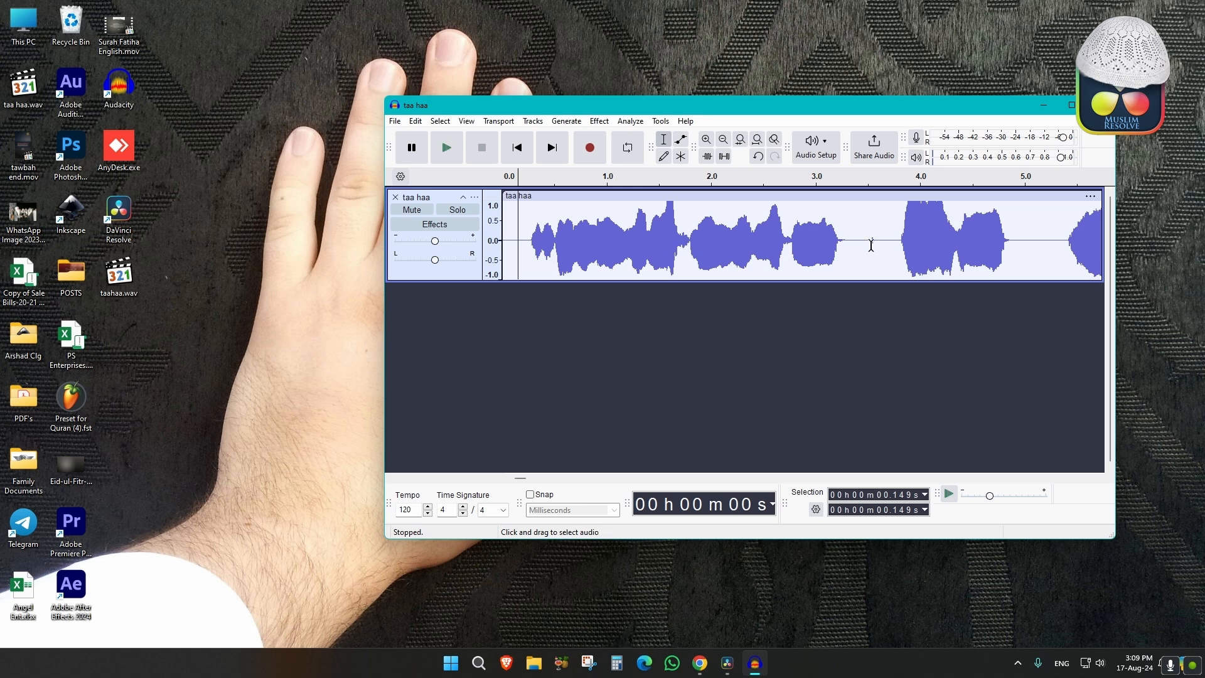
left_click_drag(868, 250, 877, 250)
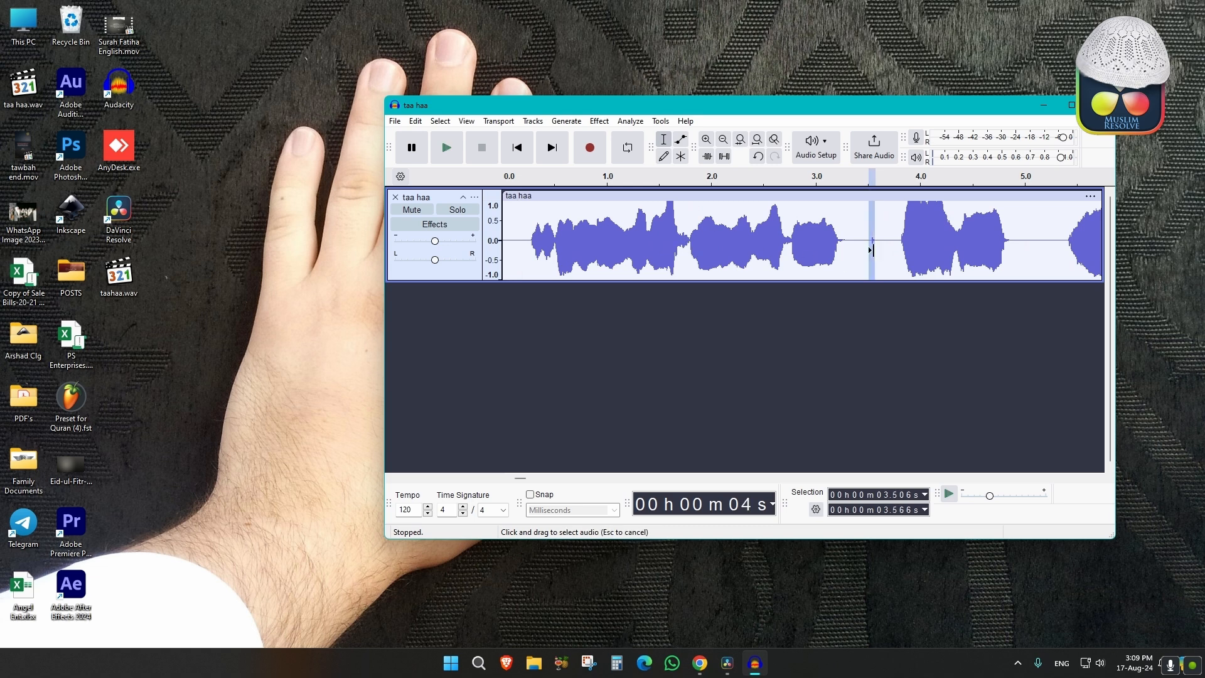
key("Delete")
Step: Play the noisy pause from about 39.242 to 39.692 s and replace it with generated silence
left_click_drag(522, 479, 538, 483)
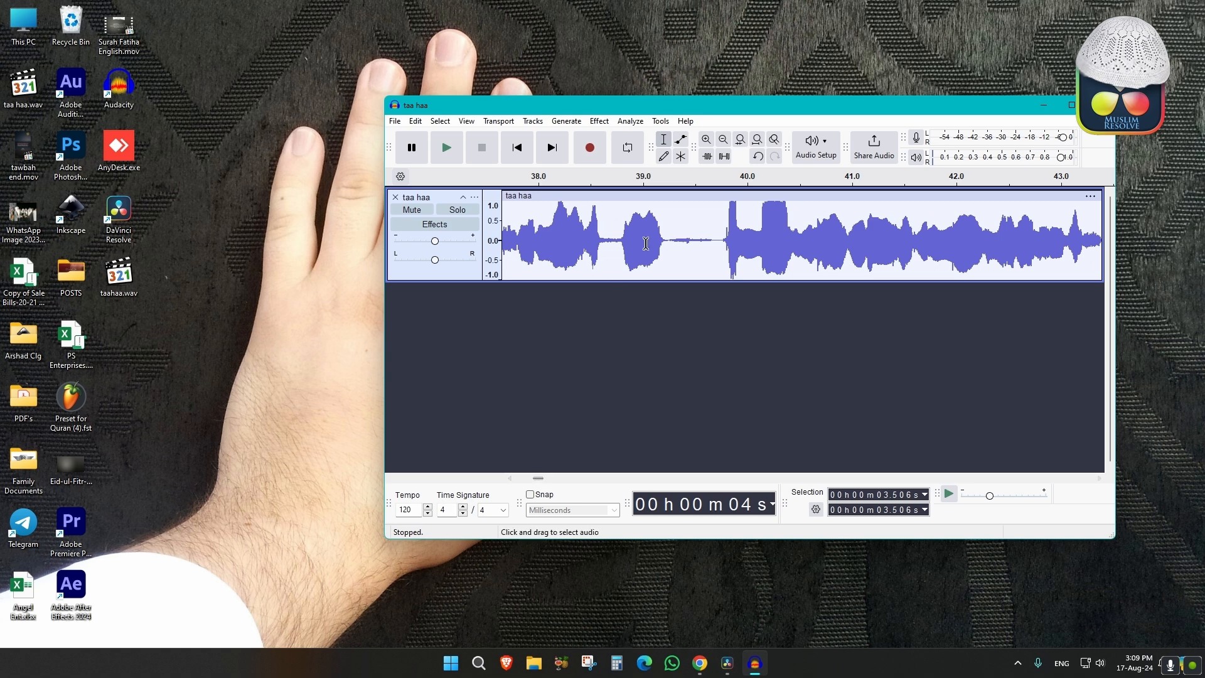
left_click_drag(668, 234, 715, 243)
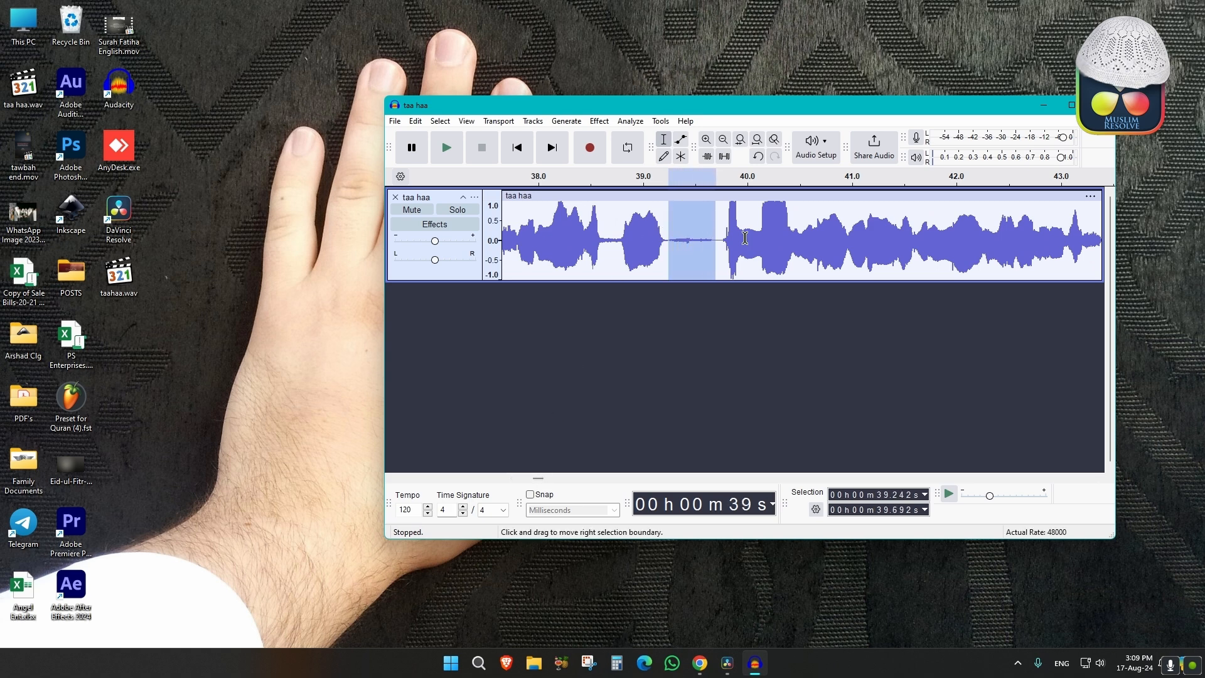
key("space")
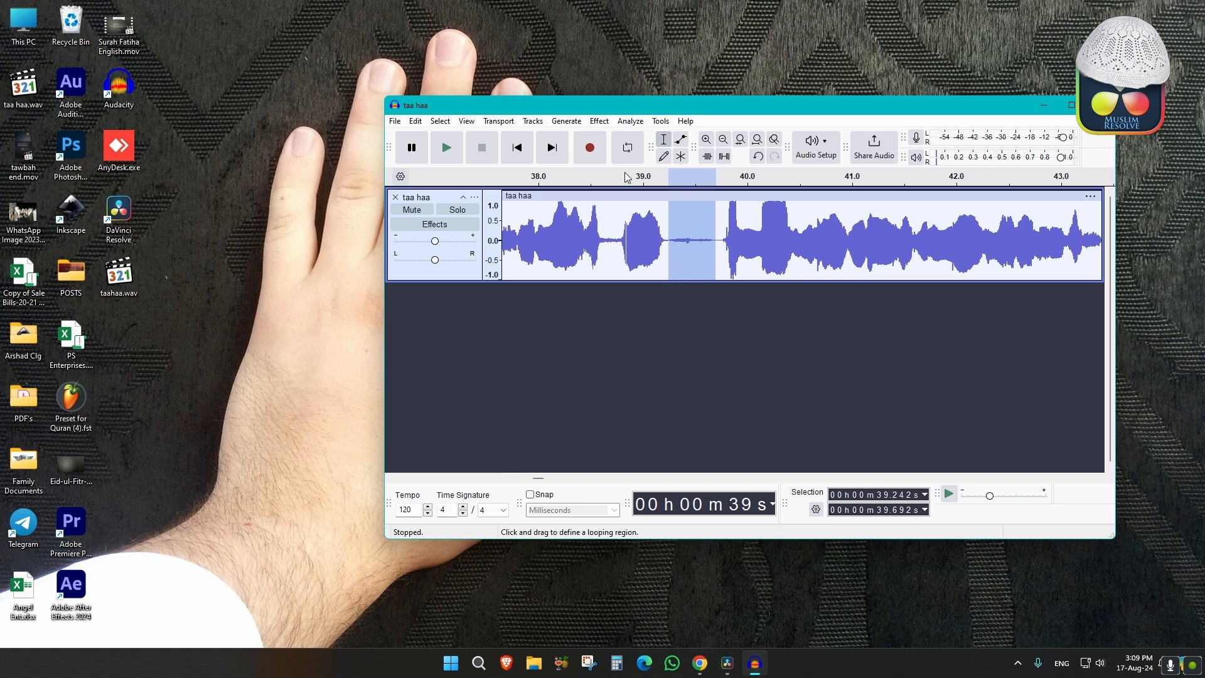
left_click(566, 122)
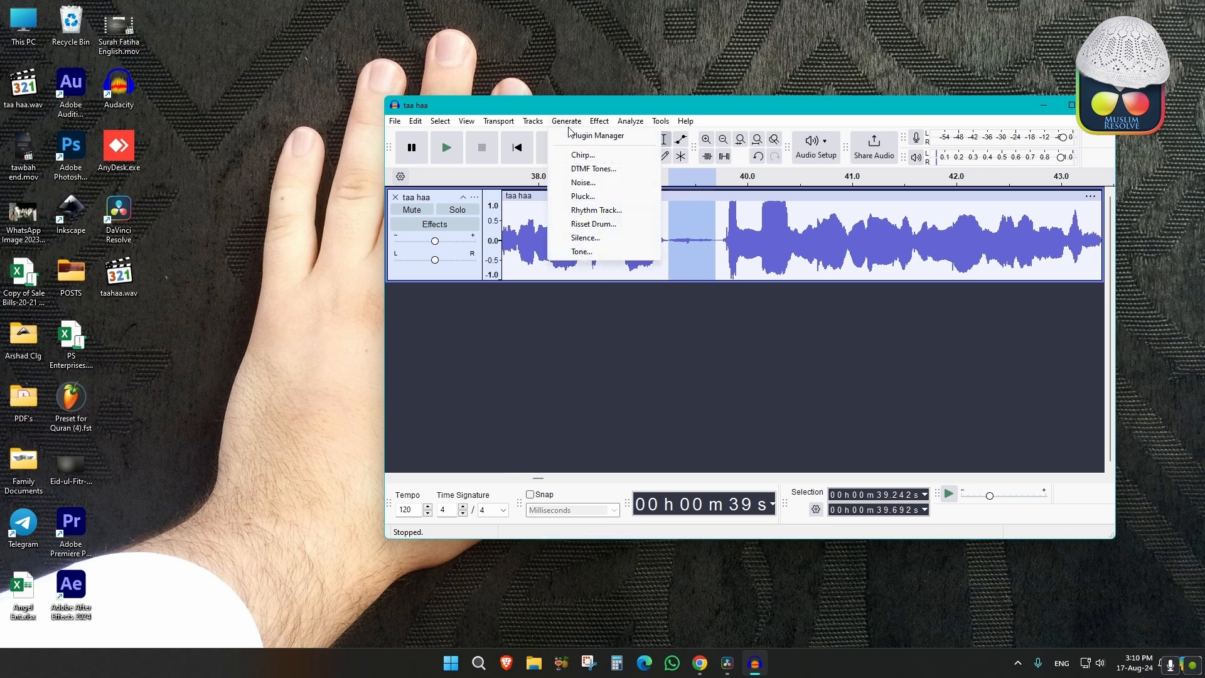
left_click(590, 239)
left_click(819, 367)
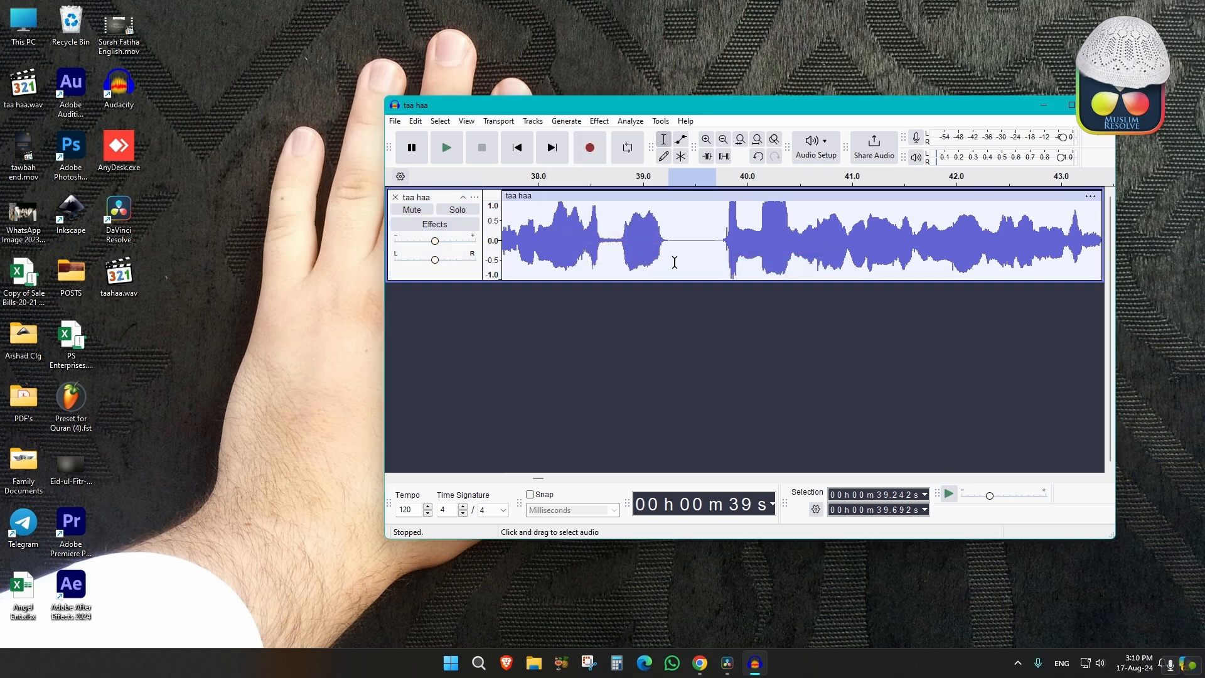
Step: Examine the pauses elsewhere in the recording for leftover noise, including the stretch from about 9:46 to 9:57
left_click_drag(538, 480, 435, 453)
left_click(695, 263)
scroll(691, 263, "down", 4)
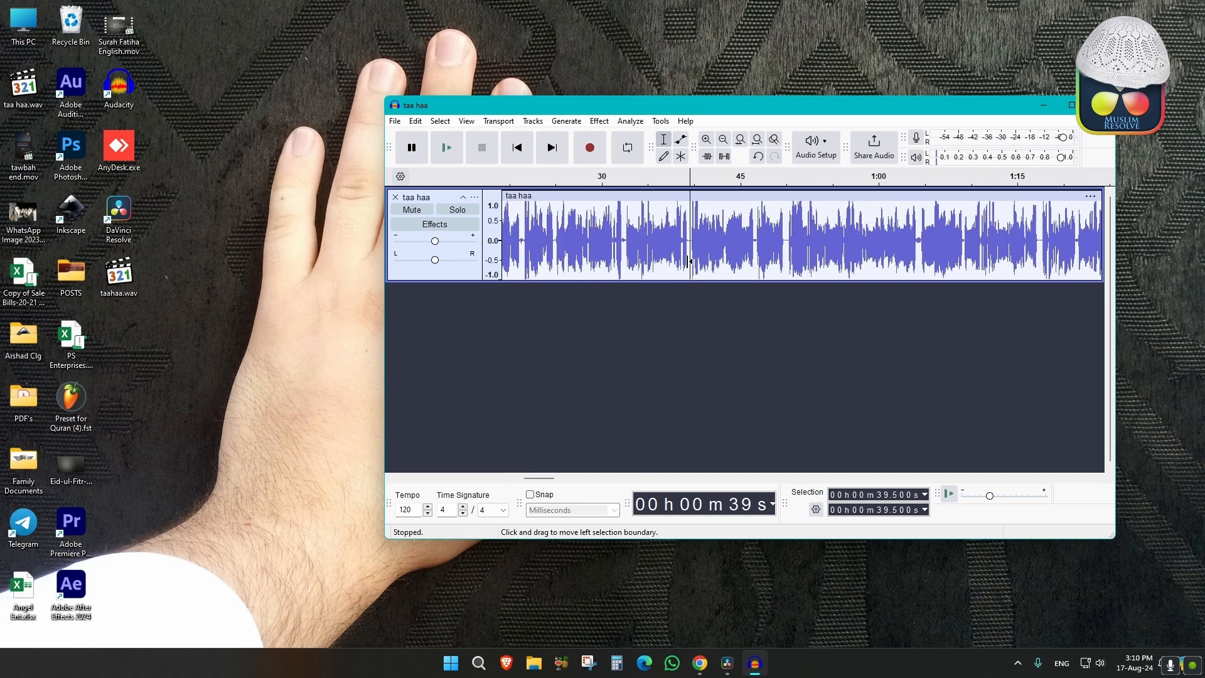
scroll(690, 260, "right", 15)
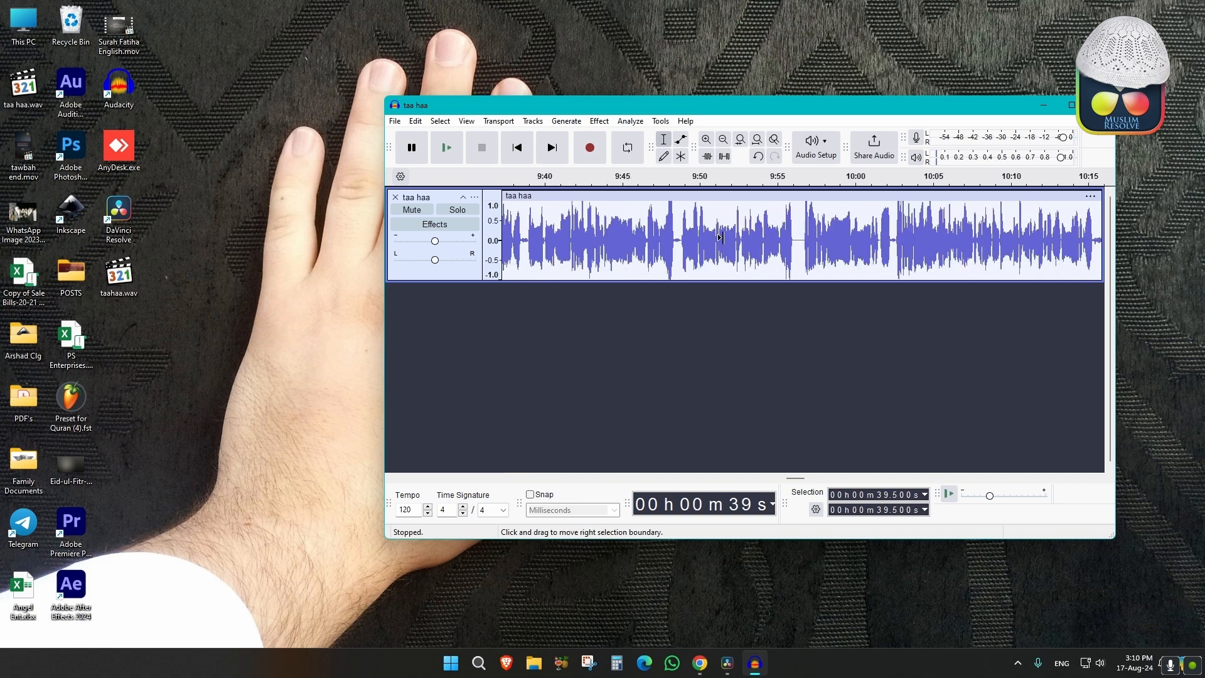
scroll(721, 237, "down", 2)
scroll(713, 237, "up", 3)
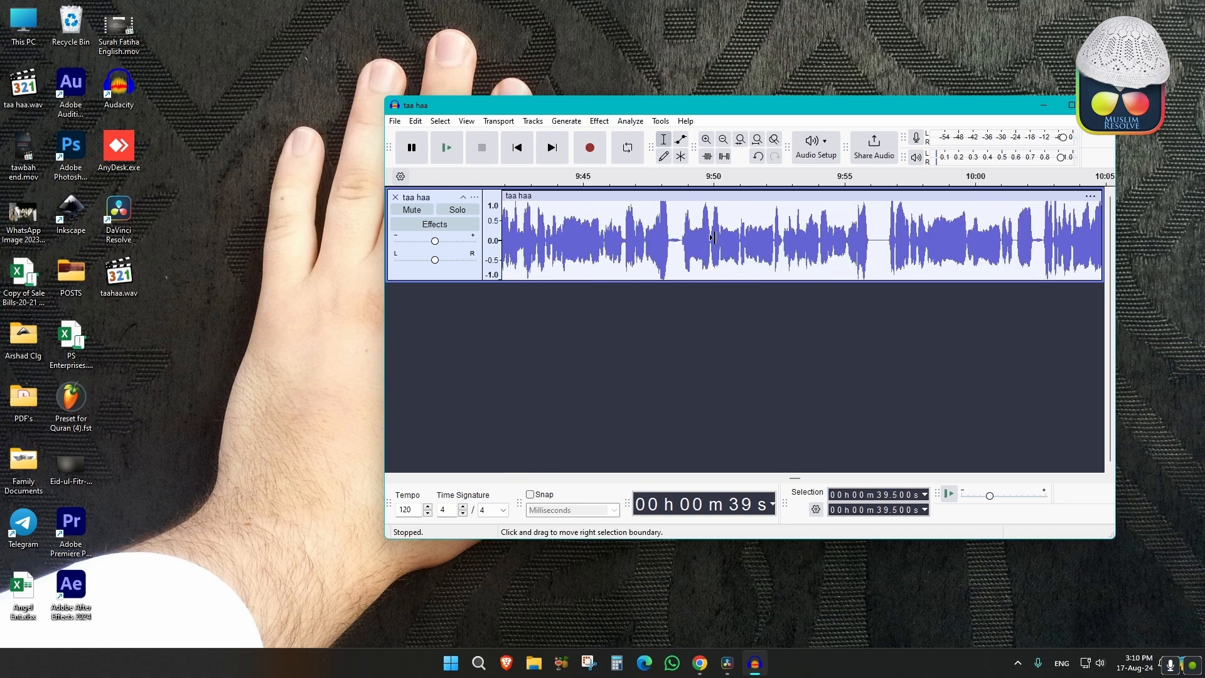
scroll(705, 239, "up", 1)
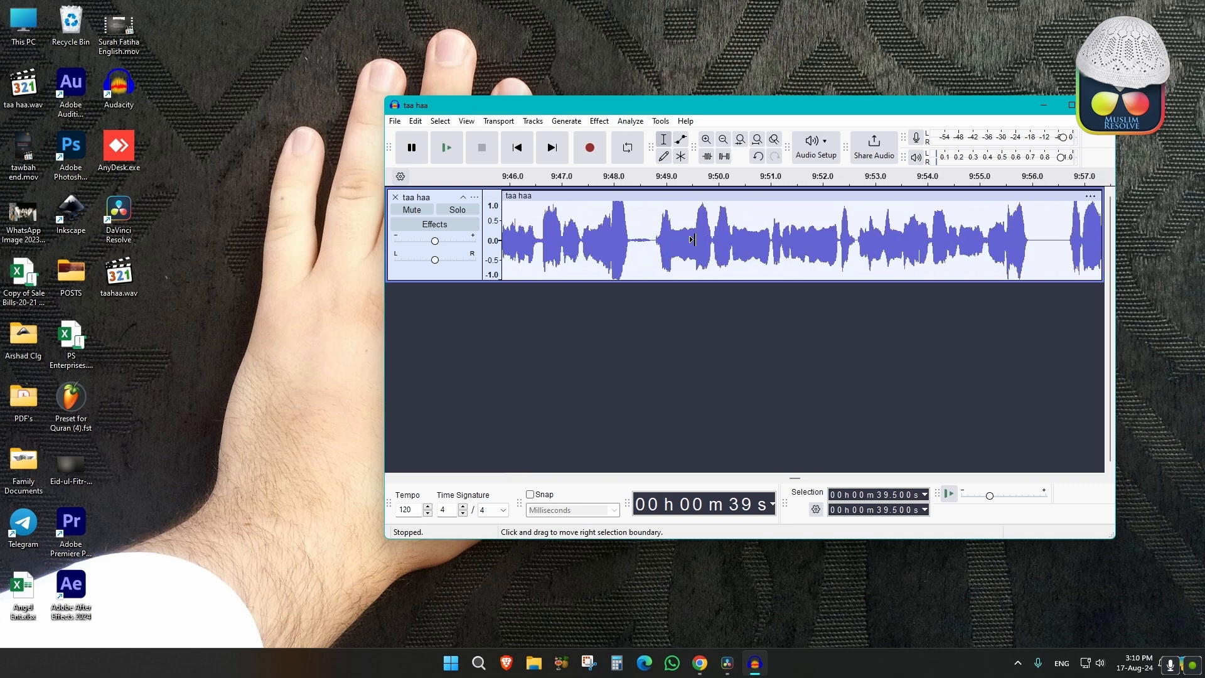
left_click(657, 239)
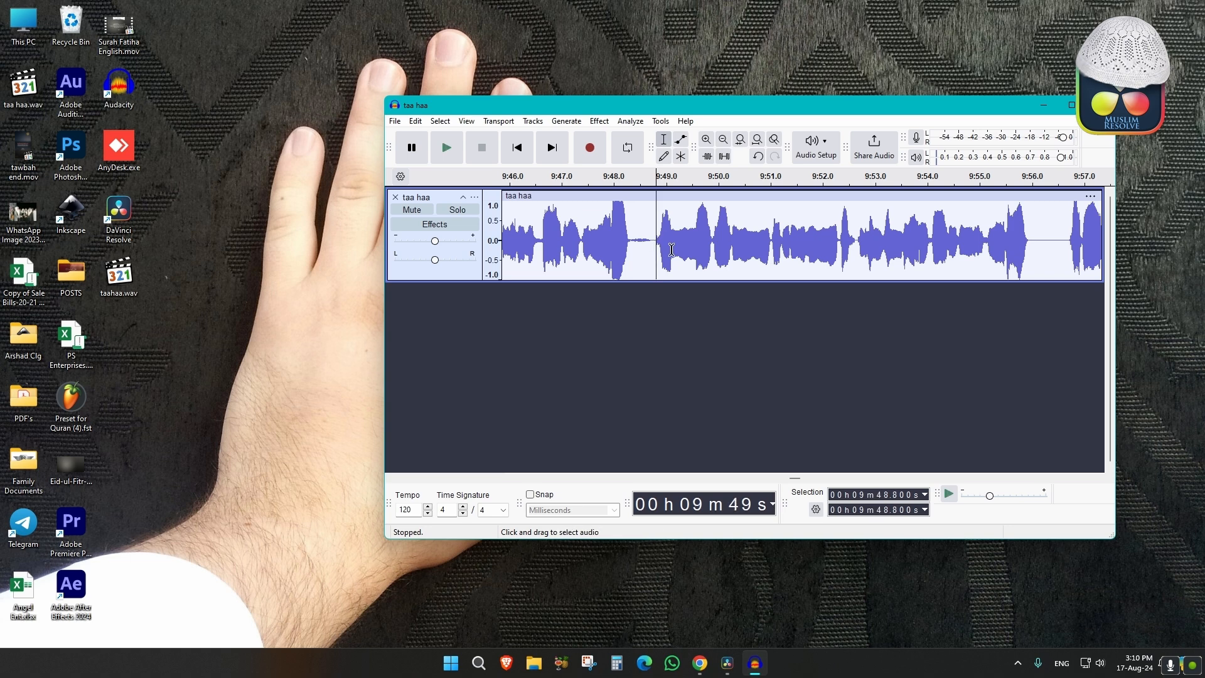
Step: Apply the Compressor to the entire track with -10 dB threshold, 5.0 dB knee width, ratio 10.0, 30 ms attack and 150 ms release
key("ctrl+a")
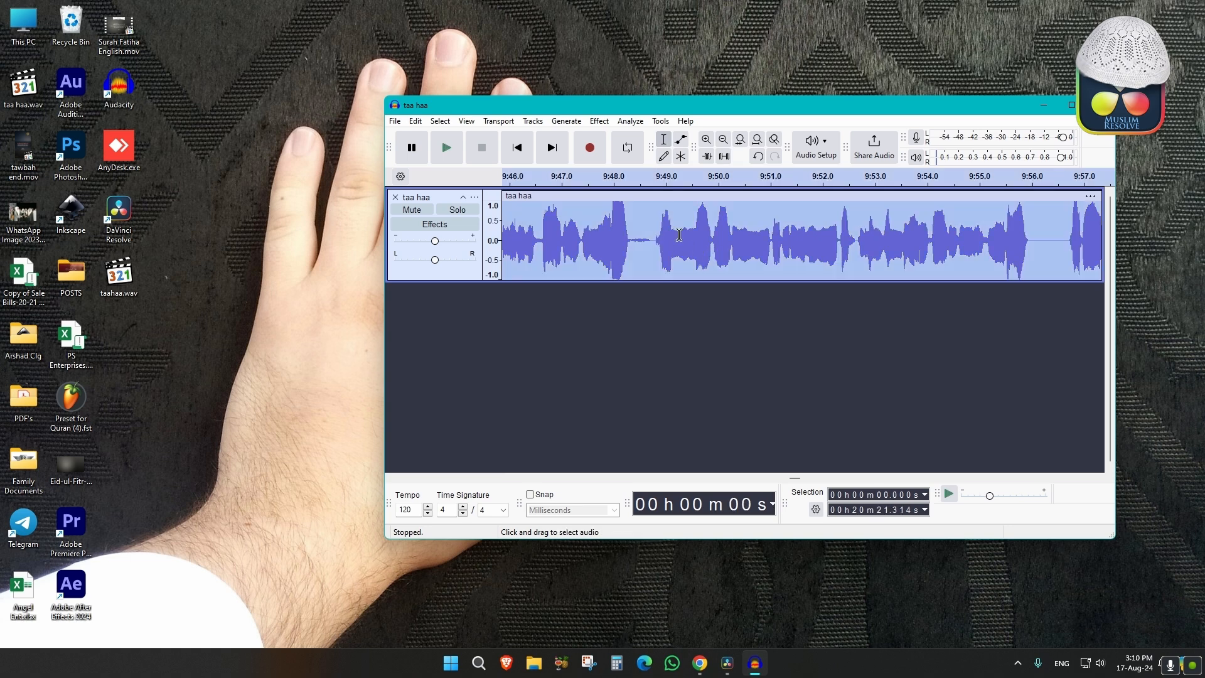
left_click(600, 121)
mouse_move(693, 227)
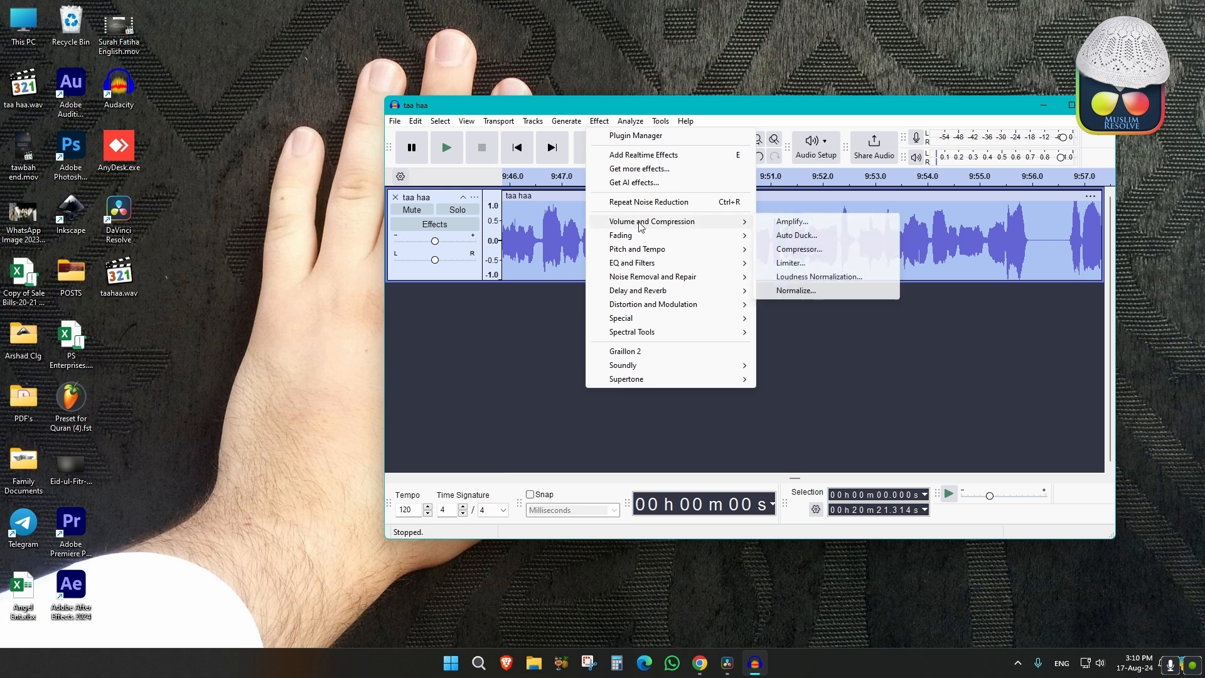
left_click(809, 253)
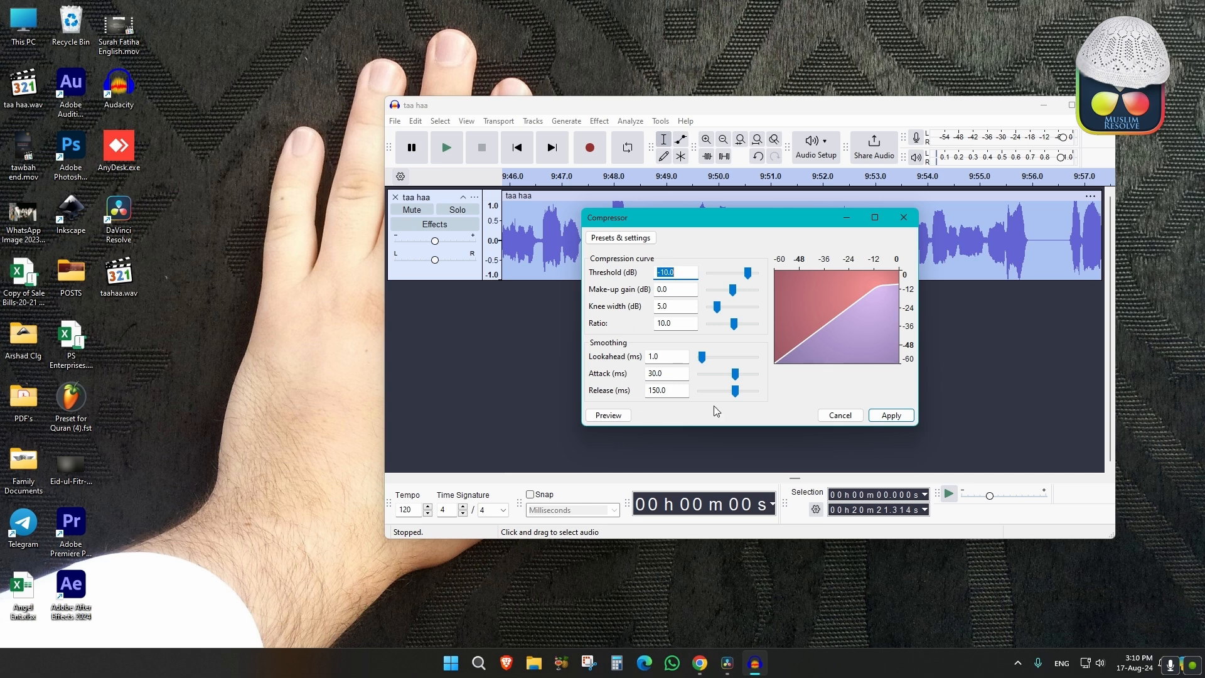
left_click(902, 417)
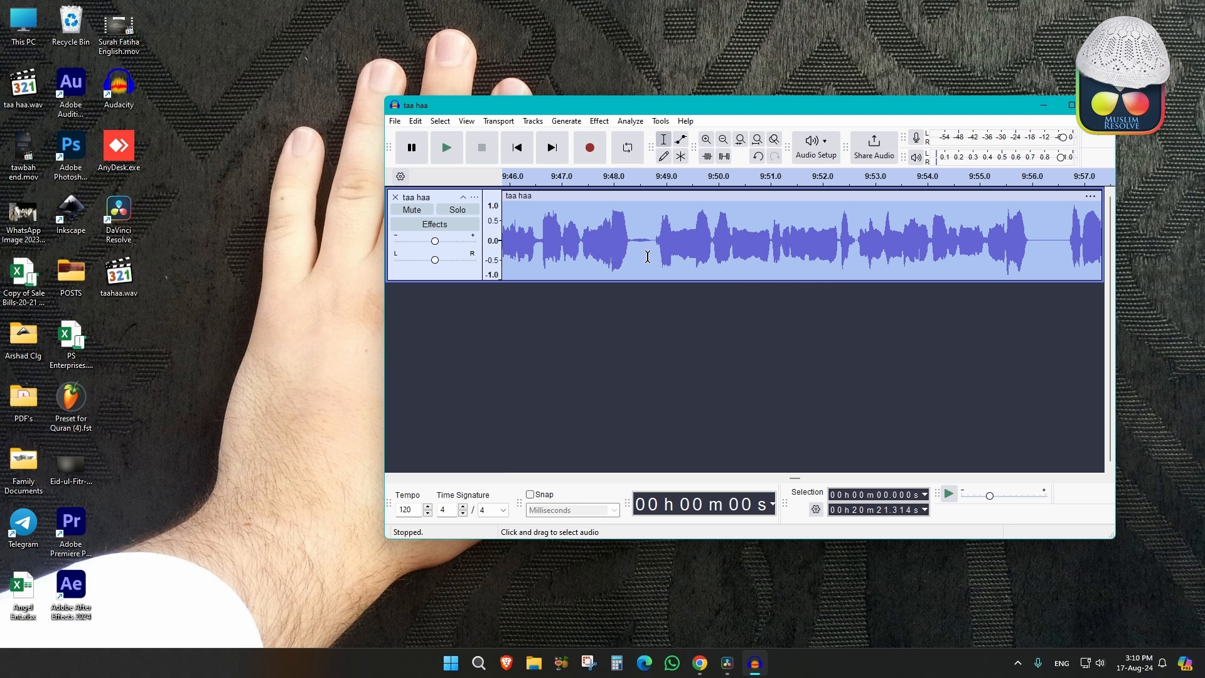
Step: Normalize the entire track to a -4.0 dB peak with DC offset removal and independent stereo channels
left_click(599, 122)
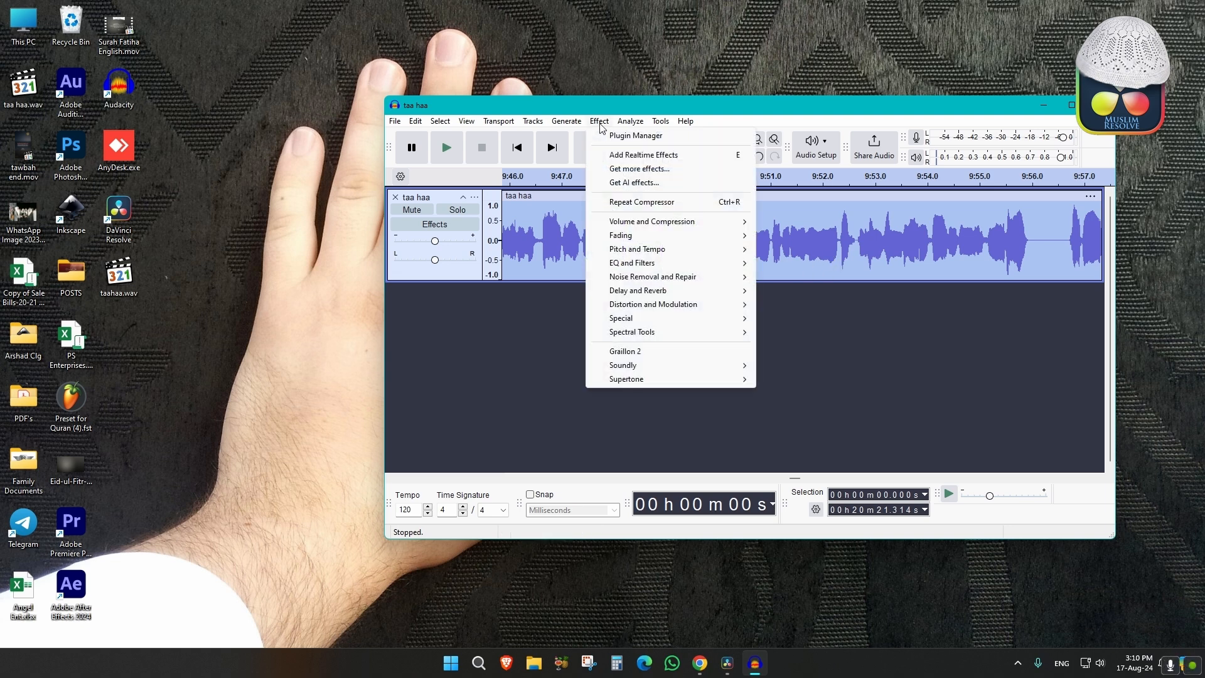
mouse_move(661, 223)
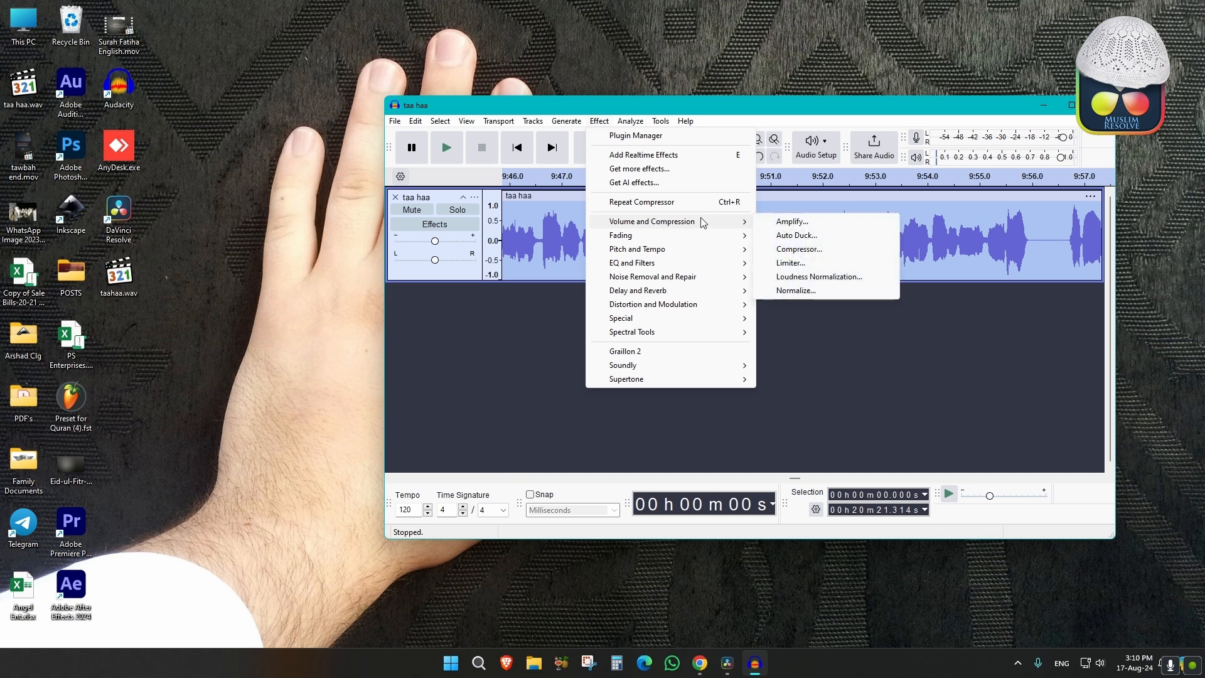
left_click(797, 291)
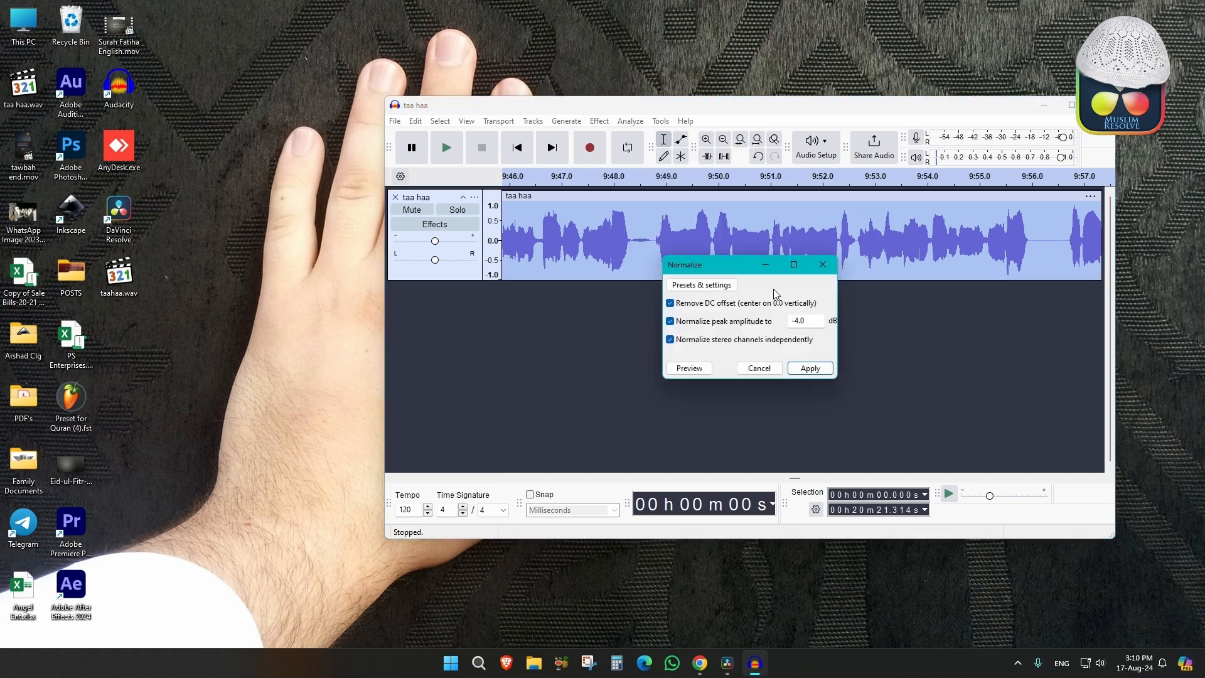
left_click(812, 374)
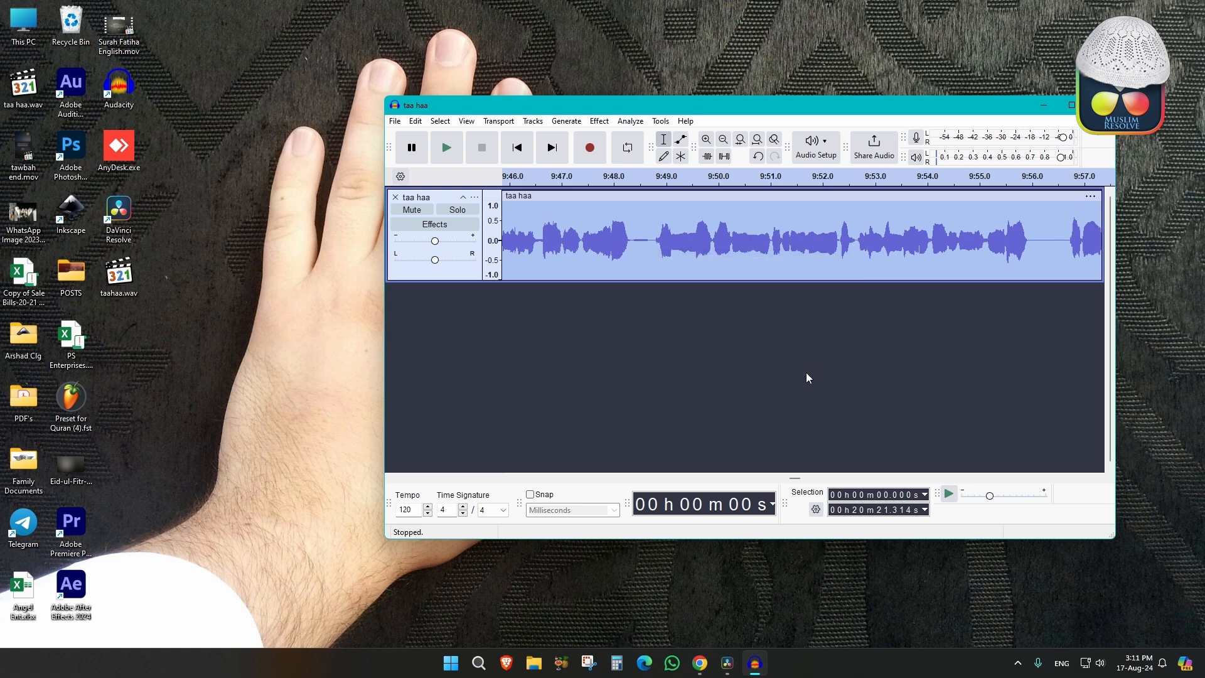
Step: Play the compressed and normalized track from the beginning
left_click(637, 273)
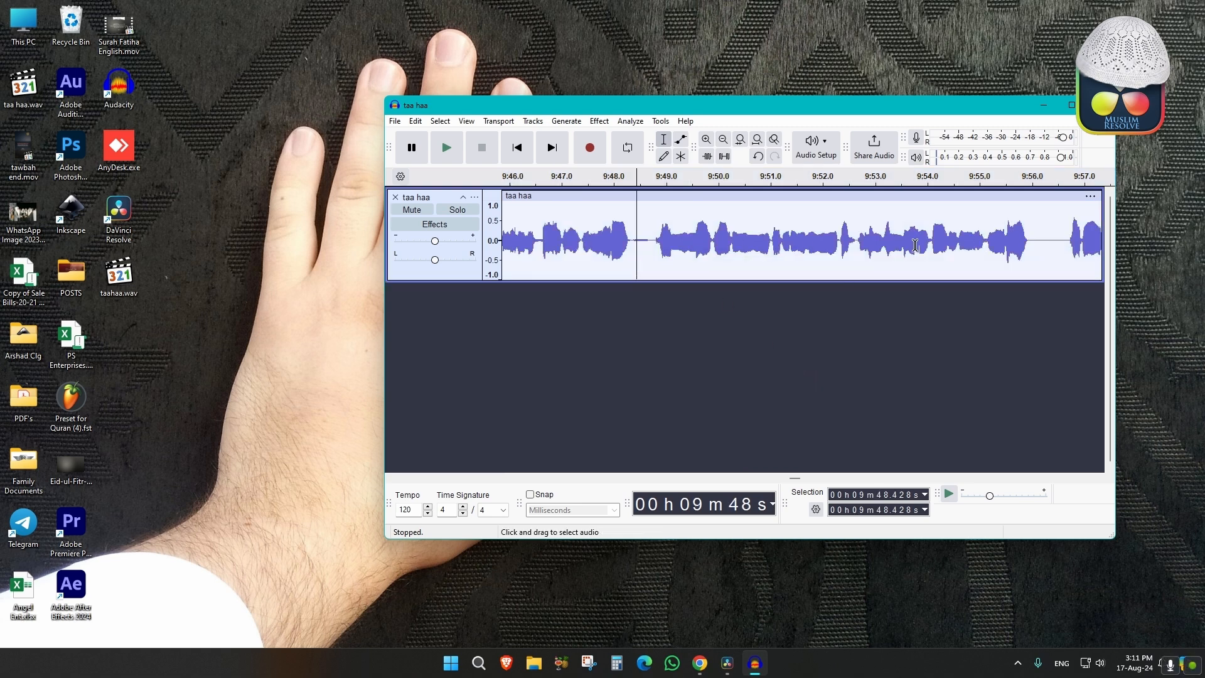
key("Home")
key("space")
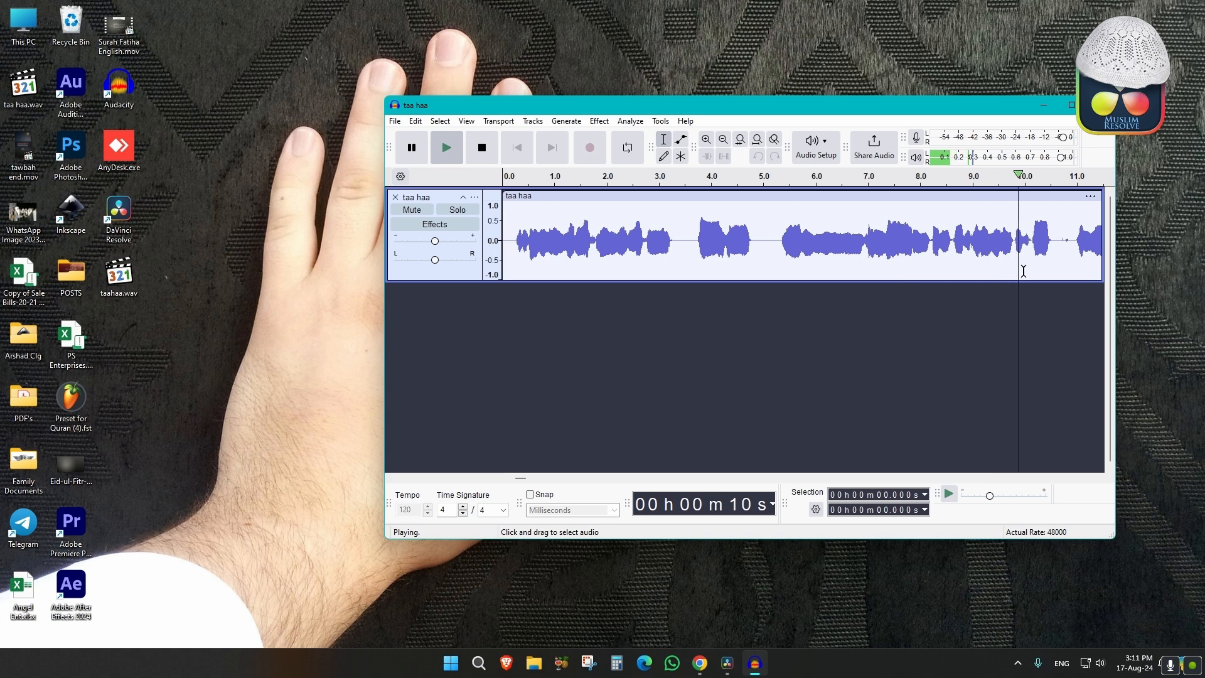
Step: Replace the noise from about 10.687 to 10.915 s with silence and play the track from about 10.195 s
left_click_drag(1073, 247, 1063, 247)
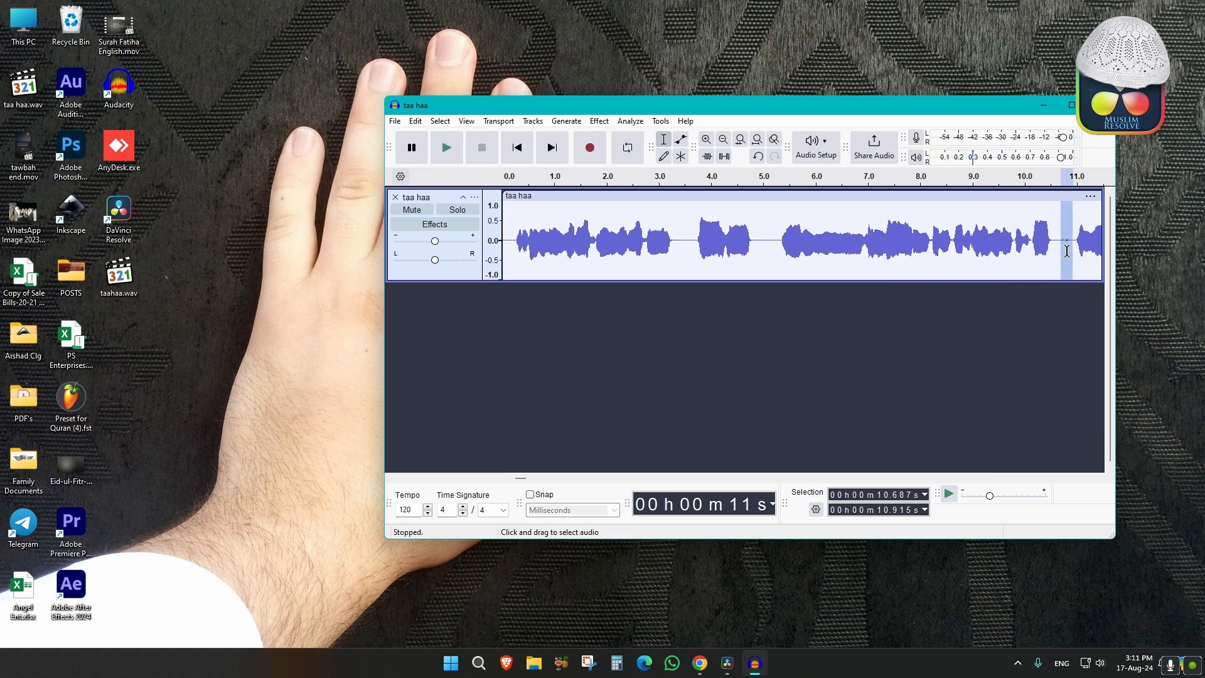
left_click(566, 121)
left_click(595, 238)
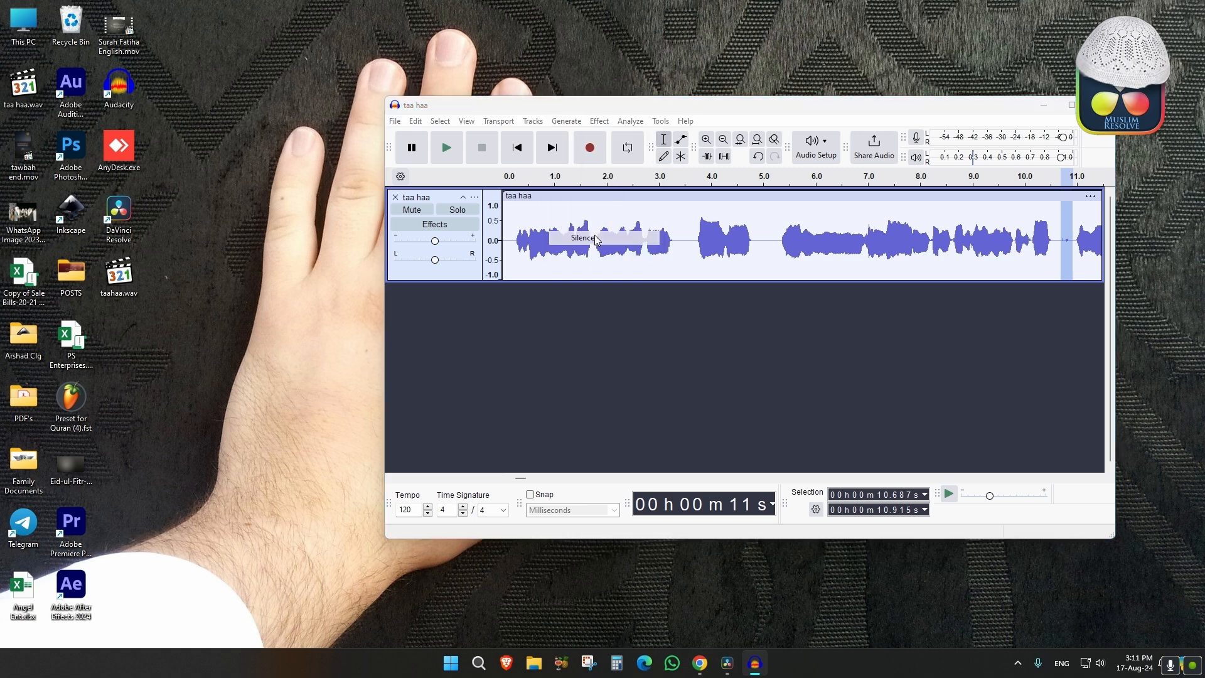
left_click(818, 366)
left_click(1034, 259)
key("space")
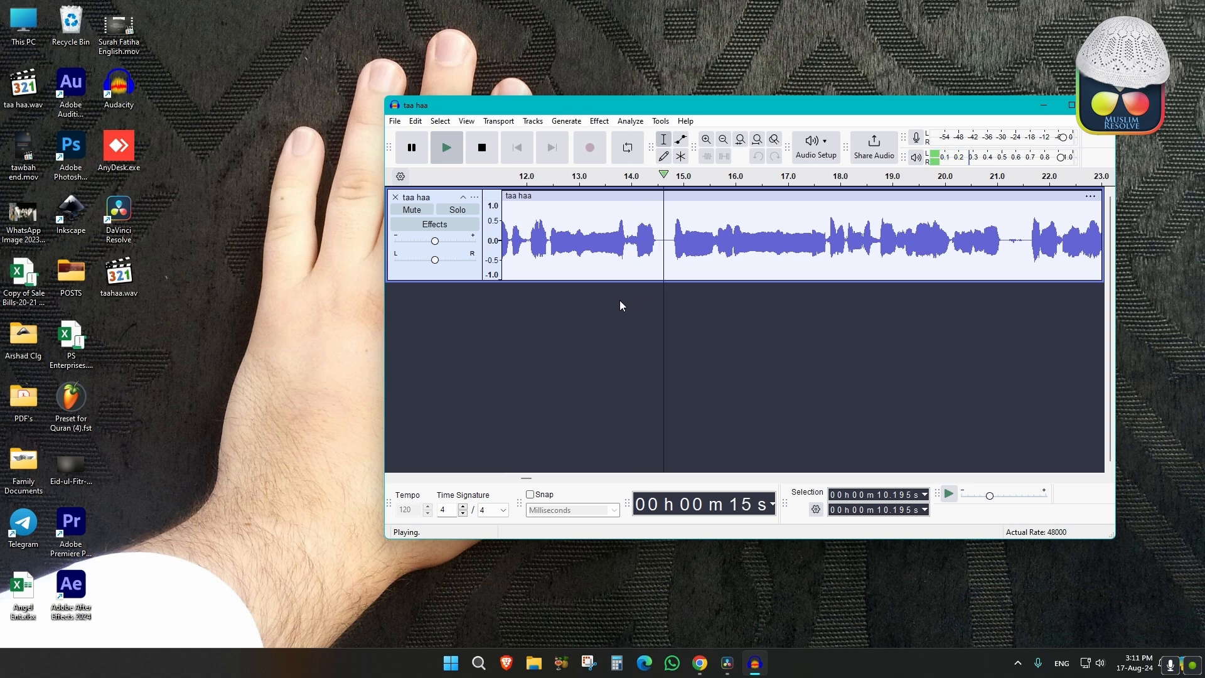
key("space")
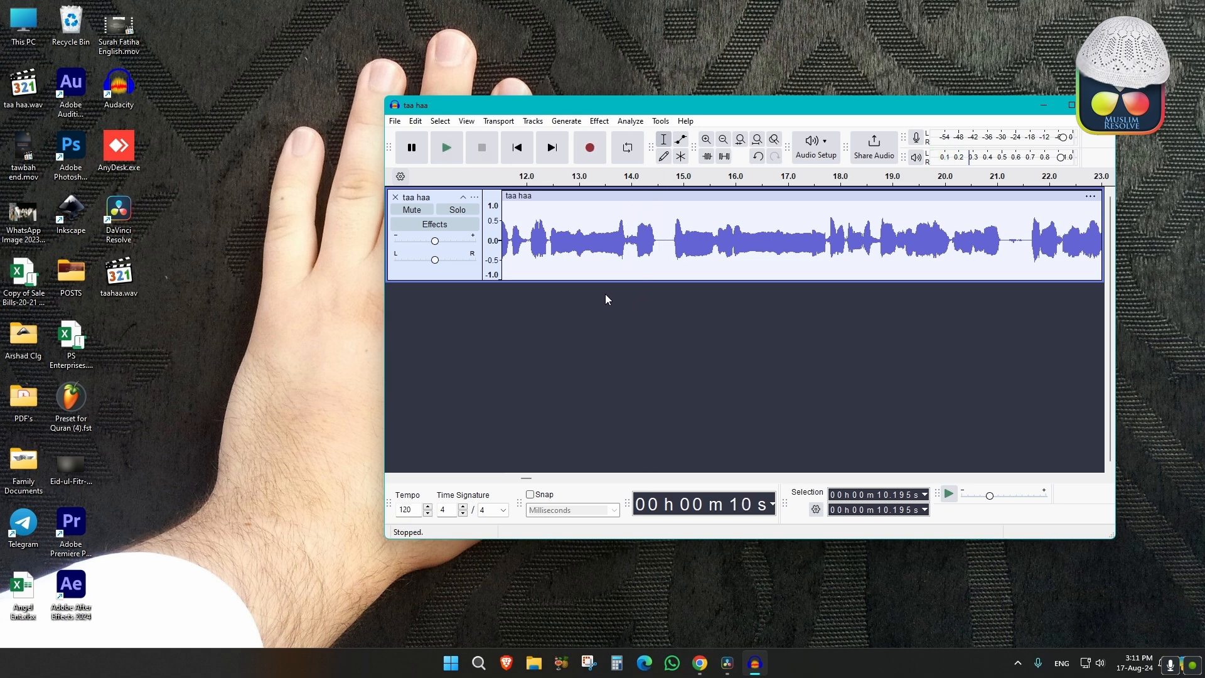
Step: Export the entire project to the Desktop as a stereo 48000 Hz, signed 24-bit PCM WAV file named 1taahaa.wav
left_click(395, 121)
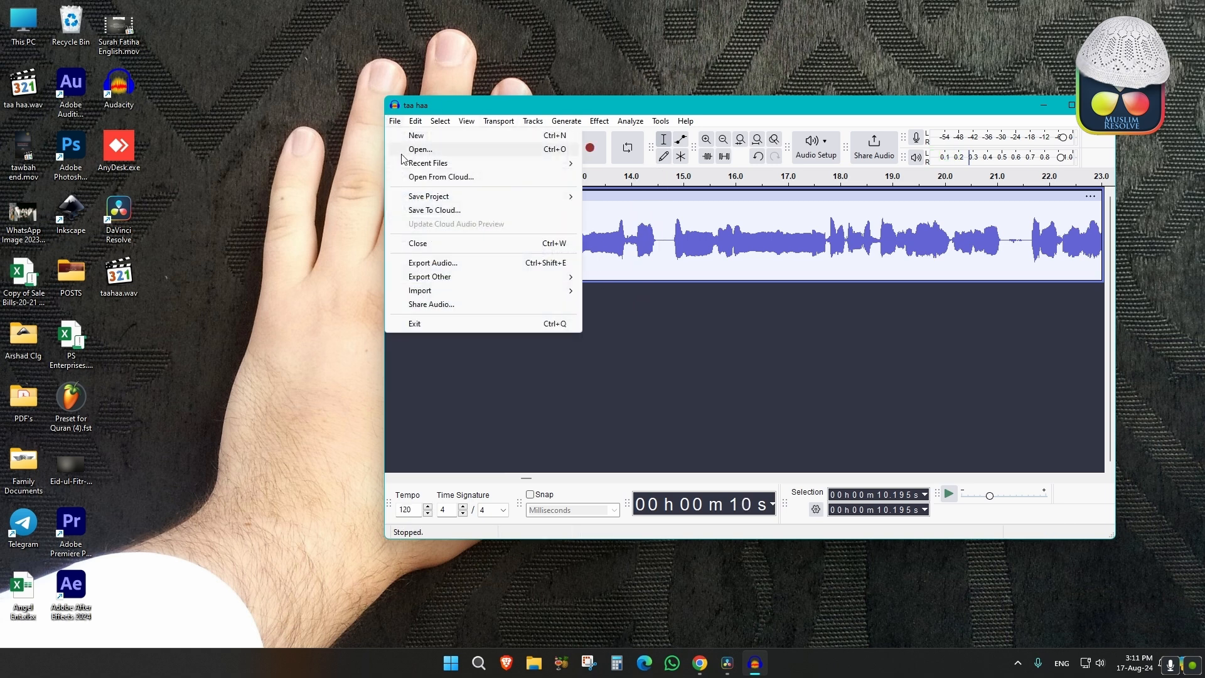
left_click(423, 263)
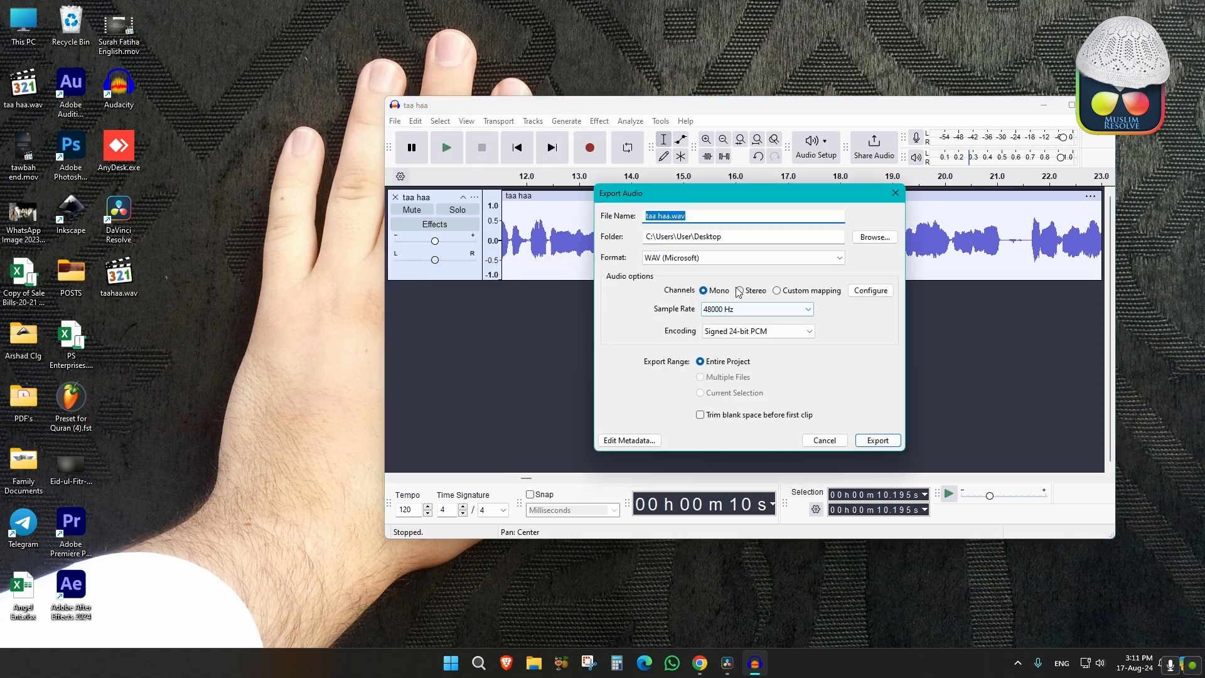
left_click(755, 293)
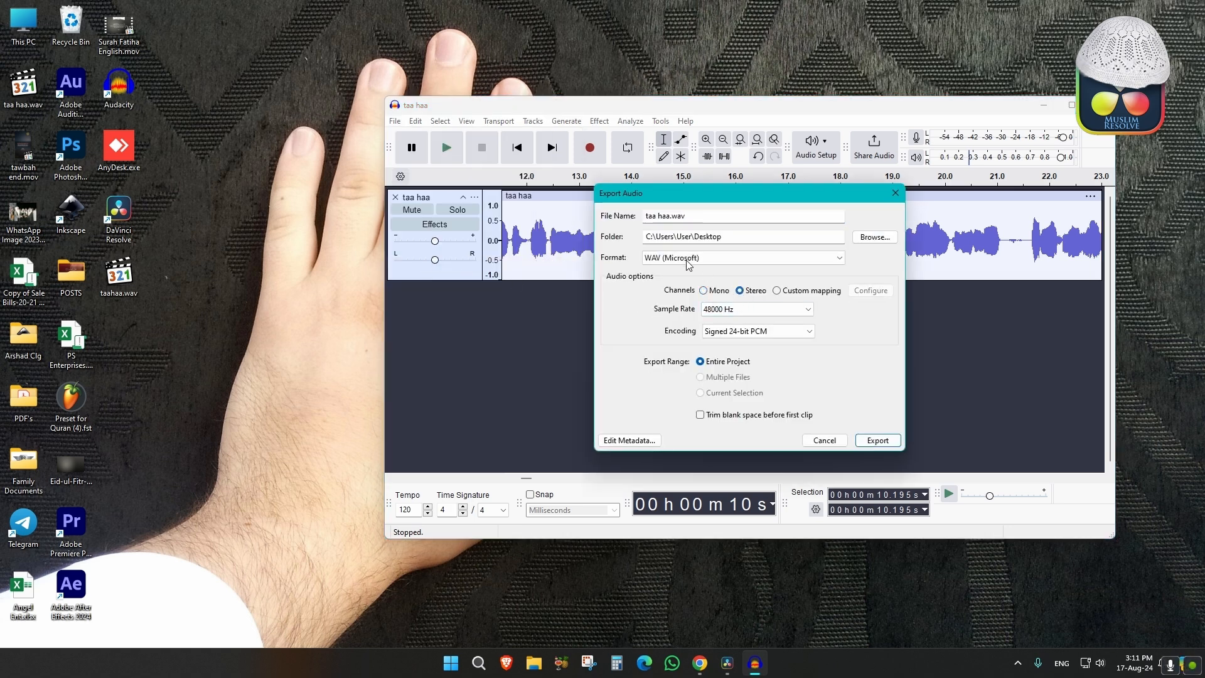
left_click(659, 216)
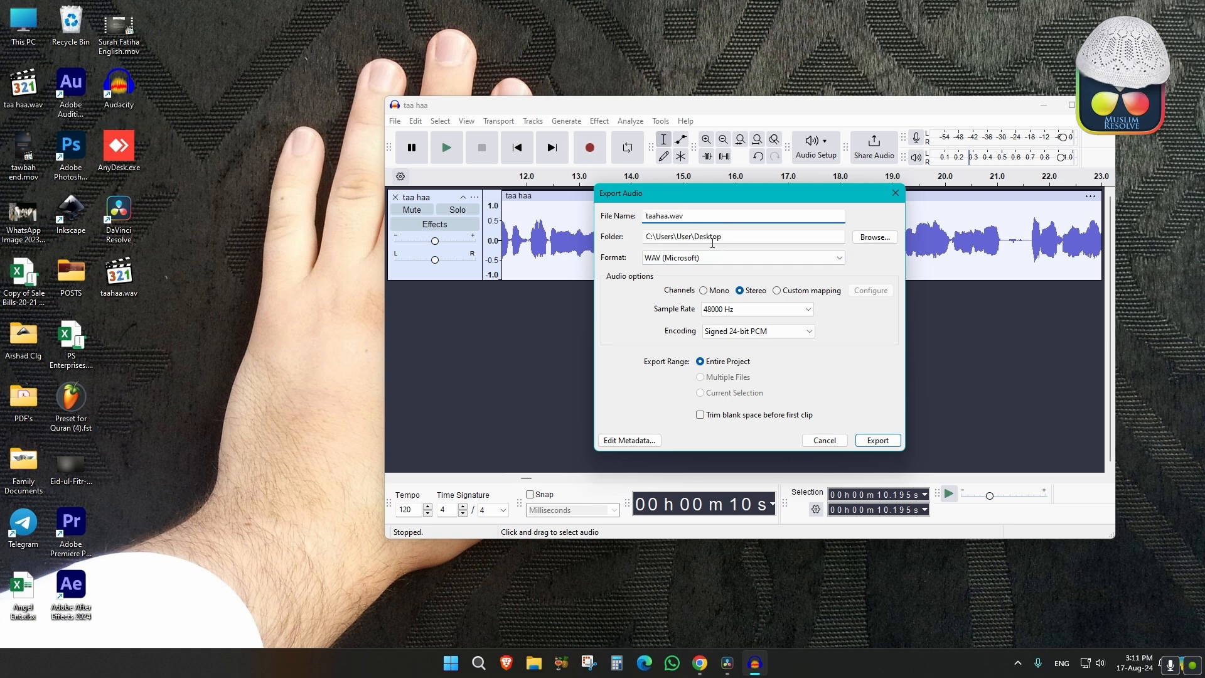
left_click(874, 444)
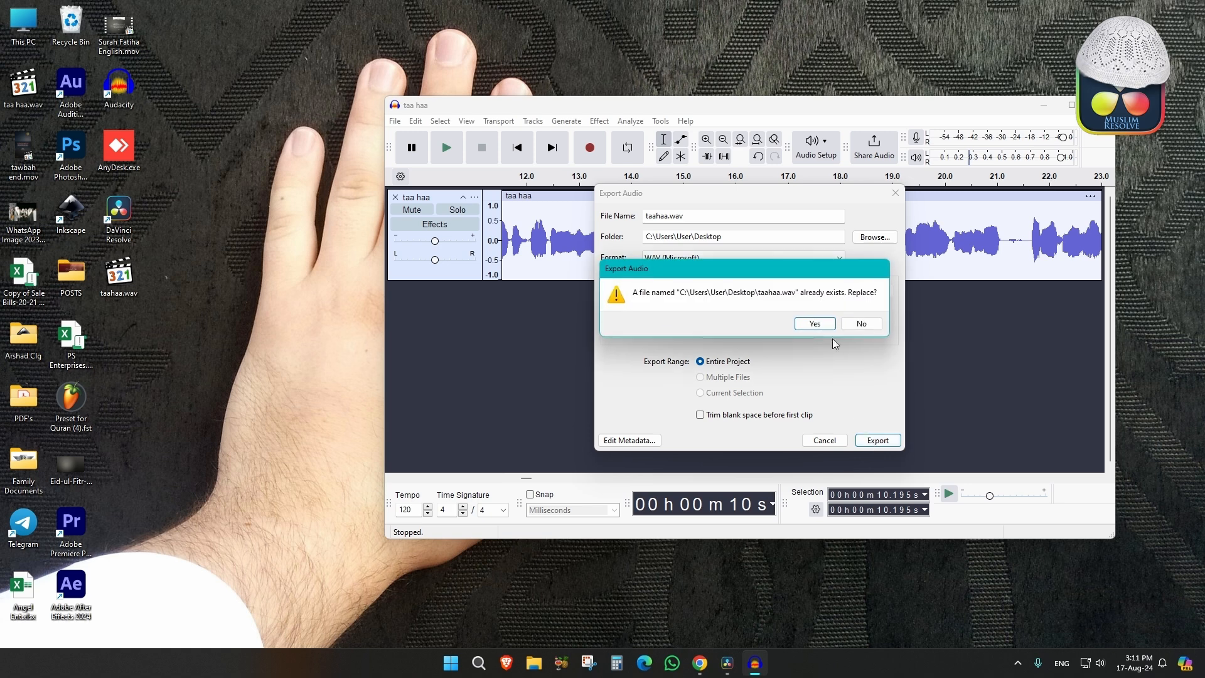
left_click(851, 324)
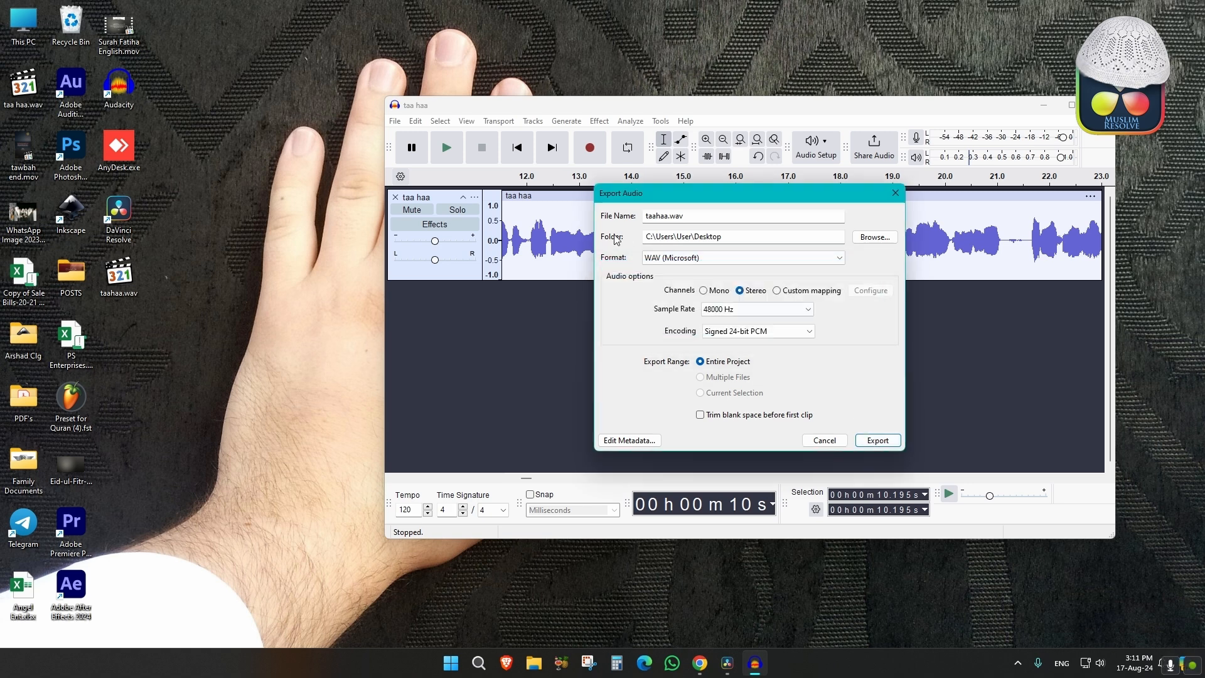
left_click(646, 216)
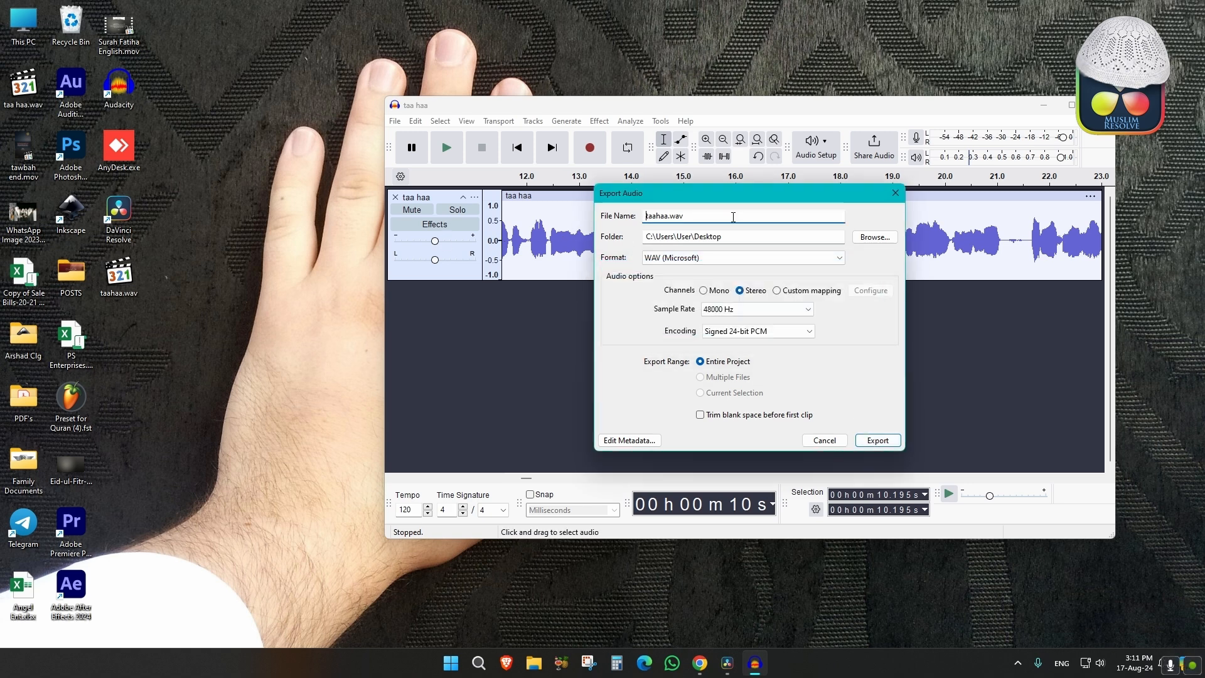
left_click(876, 441)
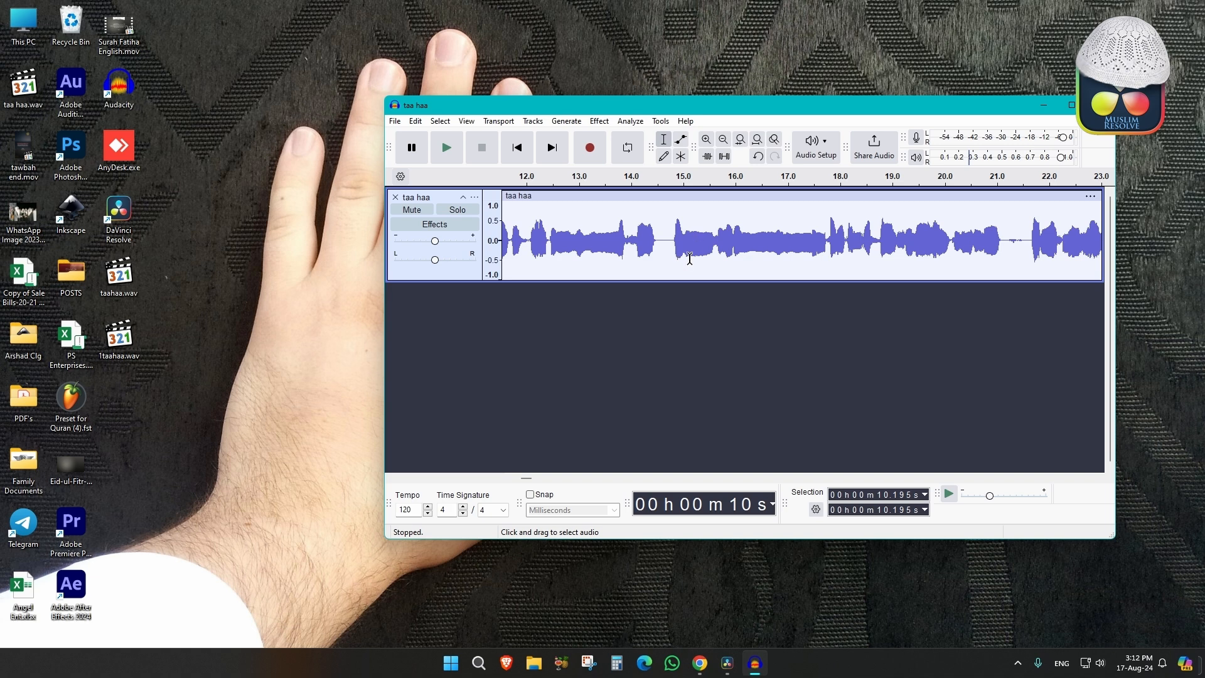
Step: Undo the edits back to an empty project and import the exported 1taahaa.wav from the desktop
key("ctrl+z")
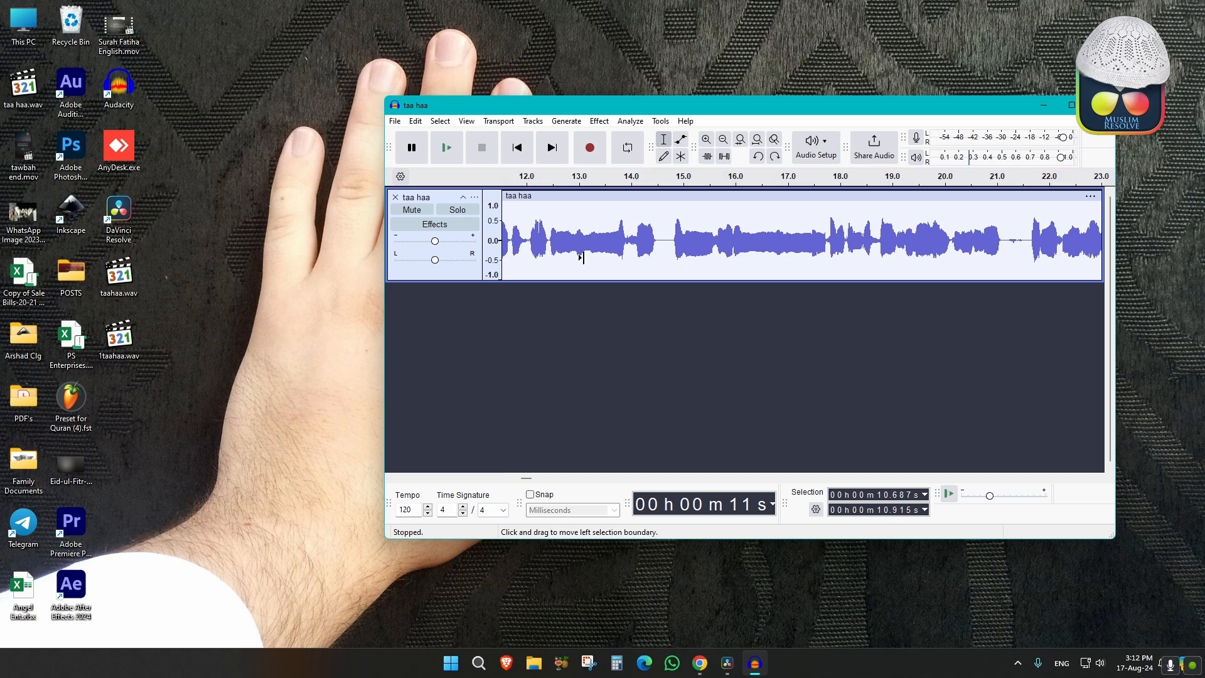
key("ctrl+z")
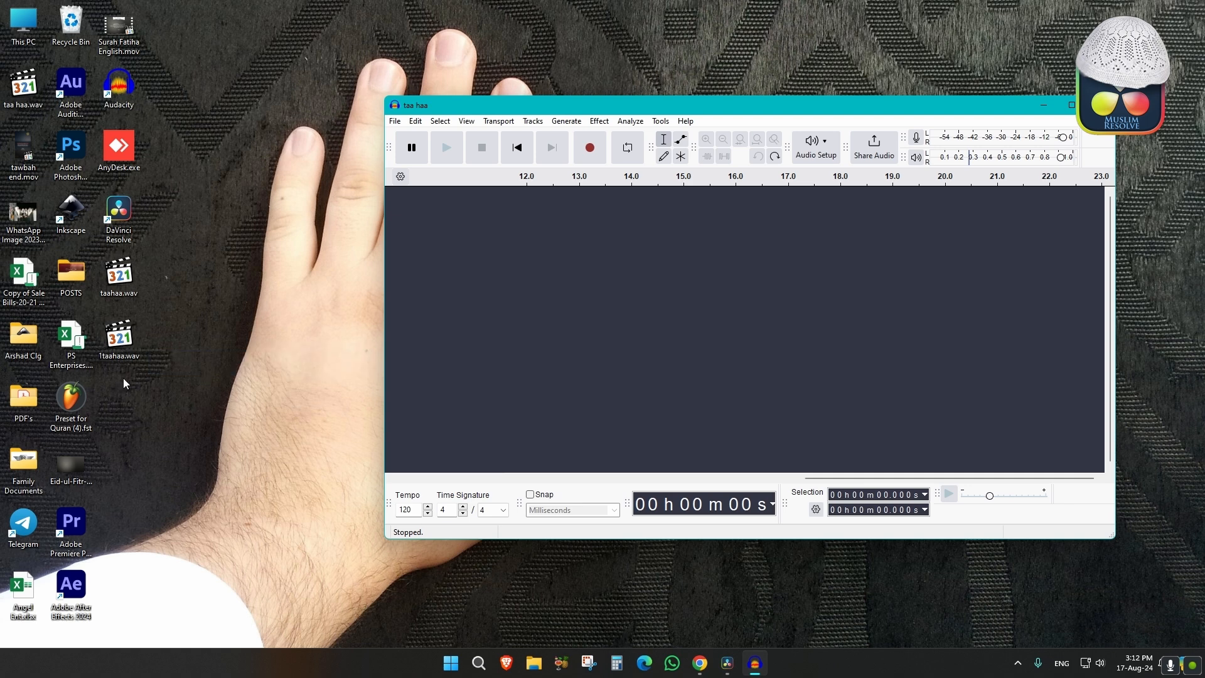
left_click_drag(117, 359, 529, 280)
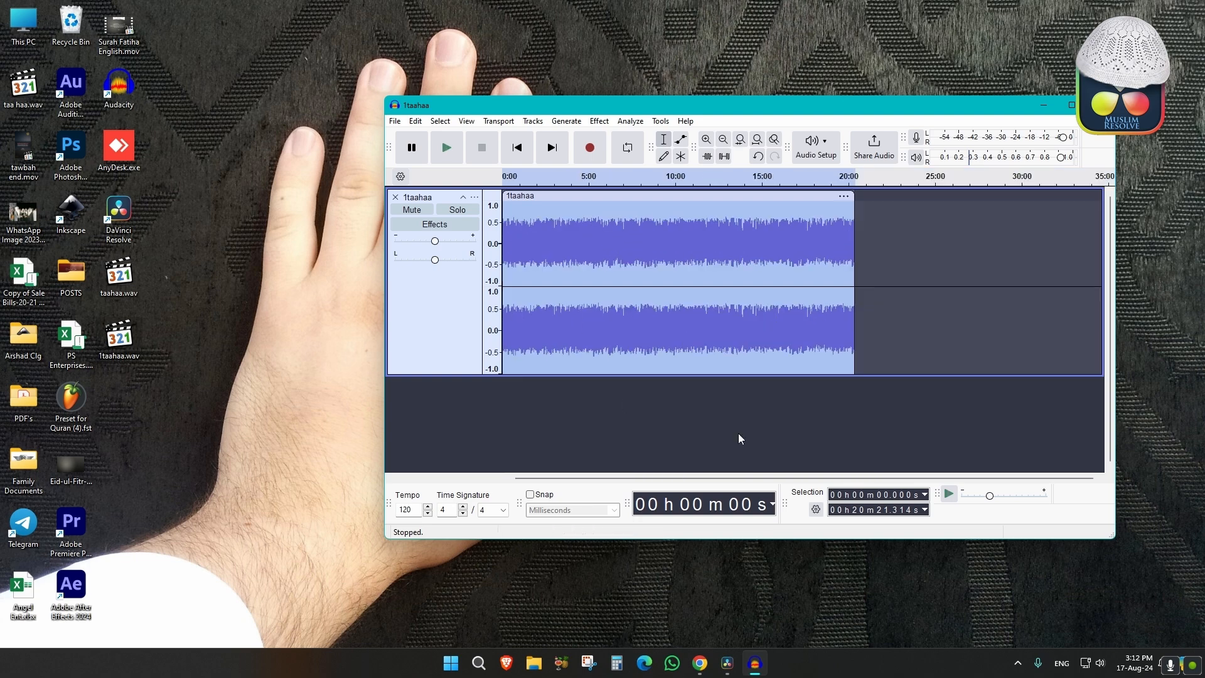
Step: Apply Reverb to the entire 1taahaa track with room size 90%, pre-delay 16 ms, reverberance 90%, damping 50%, wet gain 0 dB and dry gain -20 dB
scroll(694, 285, "up", 4, "ctrl")
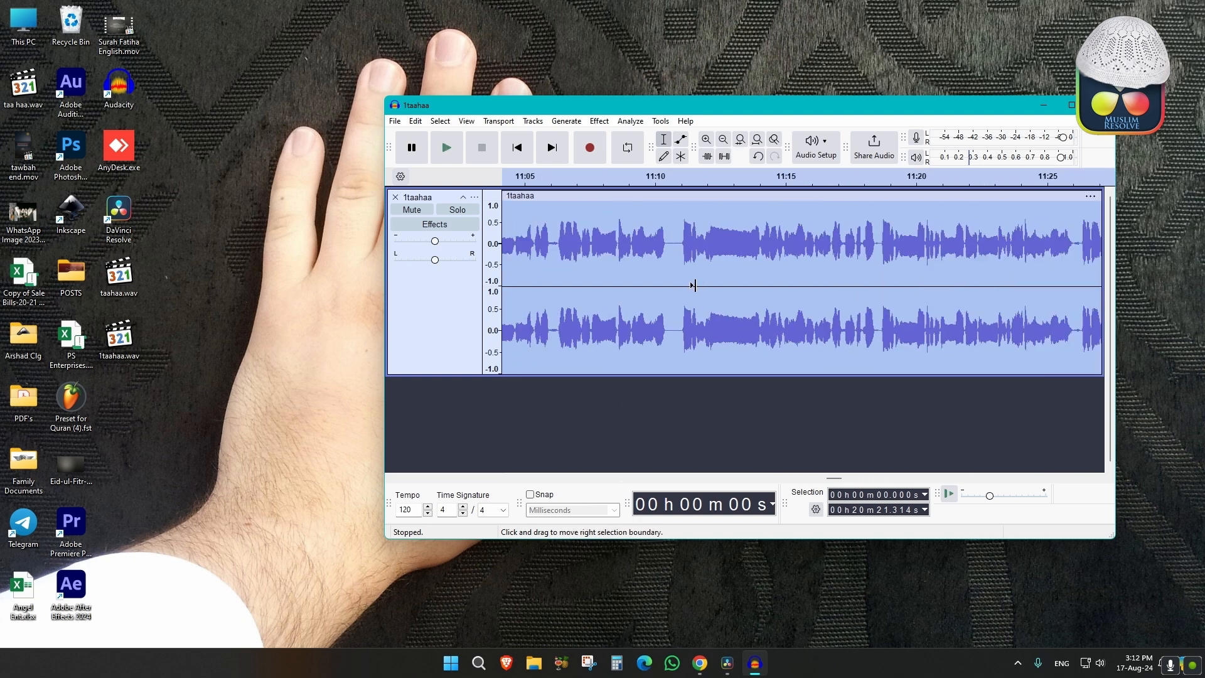
key("Home")
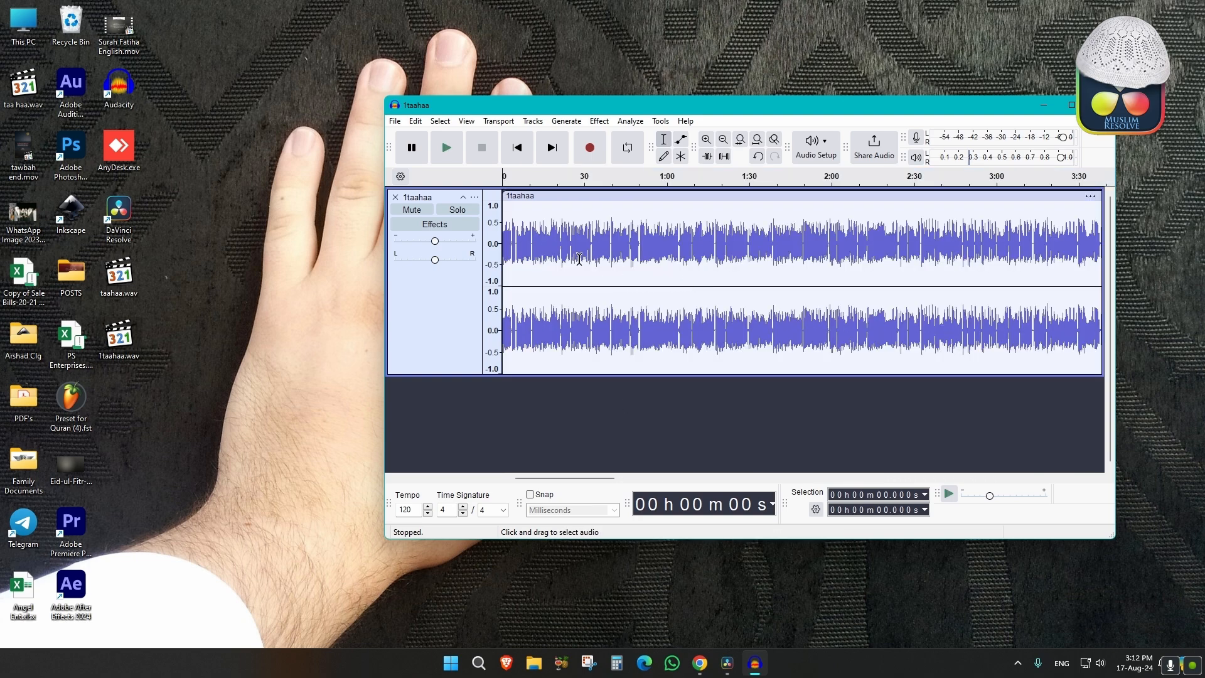
key("ctrl+a")
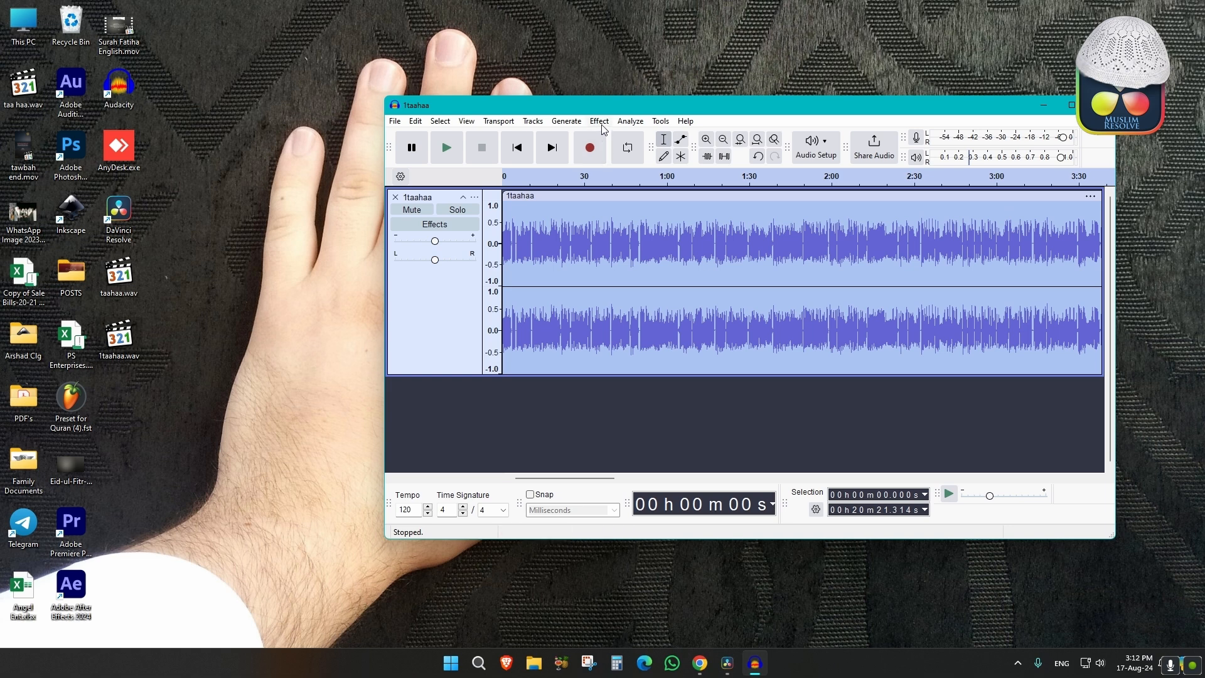
left_click(600, 121)
mouse_move(647, 293)
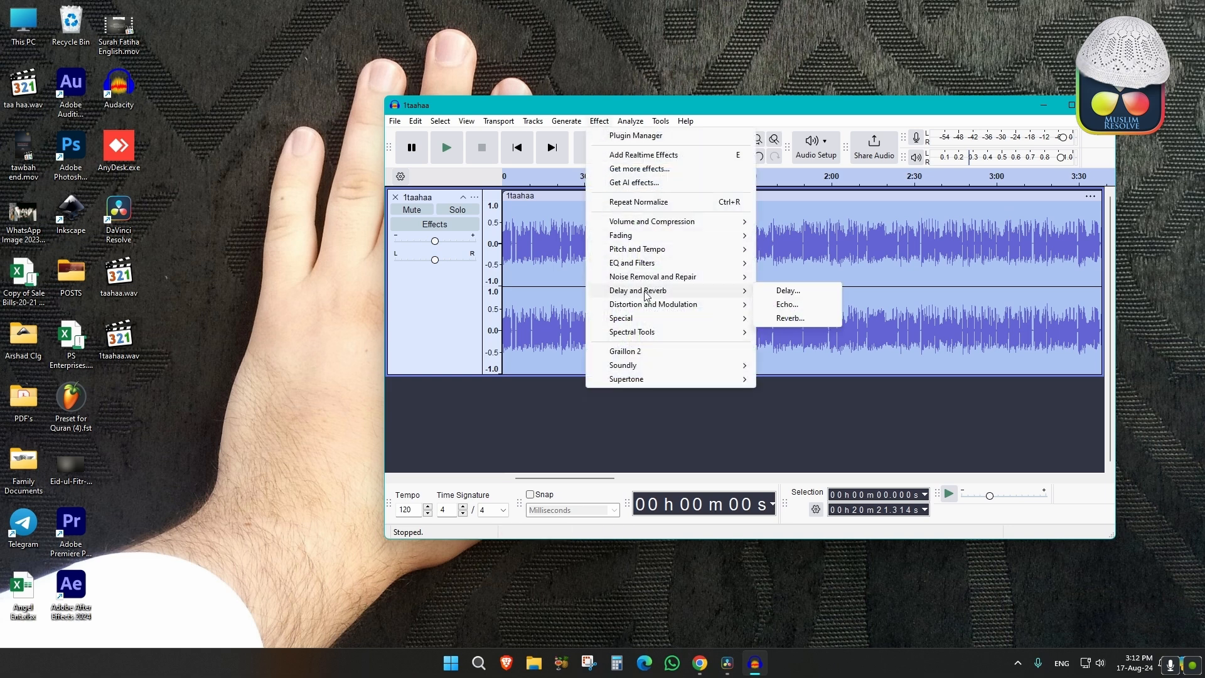
left_click(790, 318)
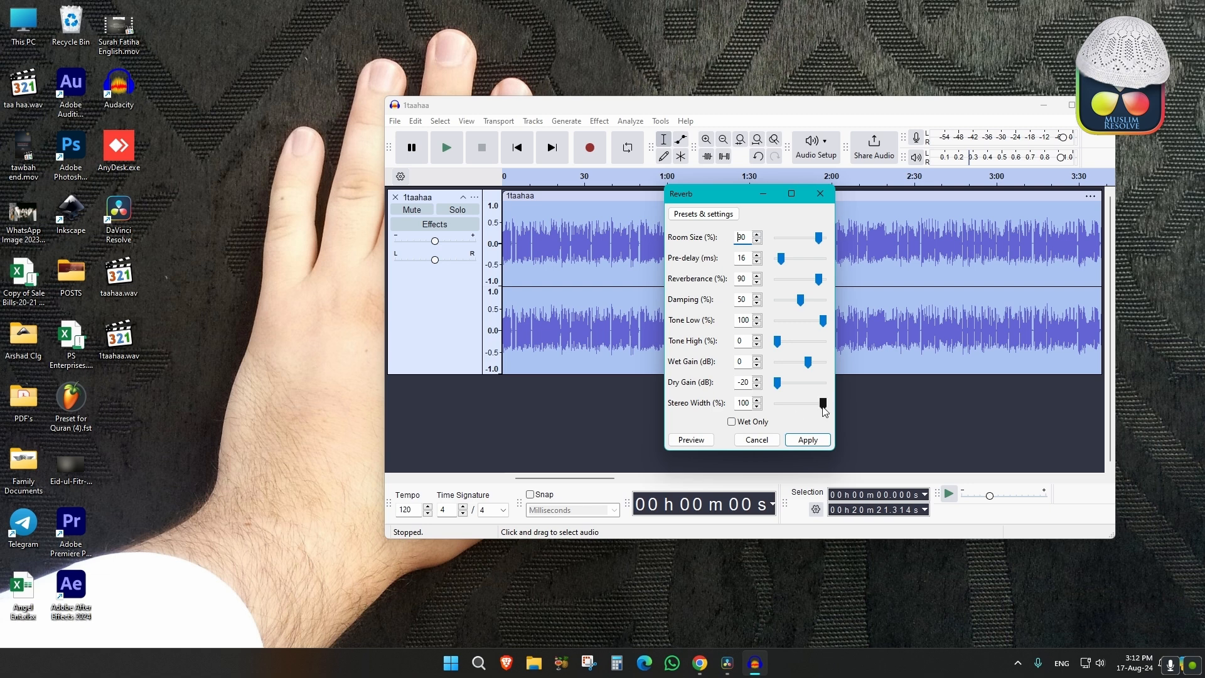
left_click(701, 215)
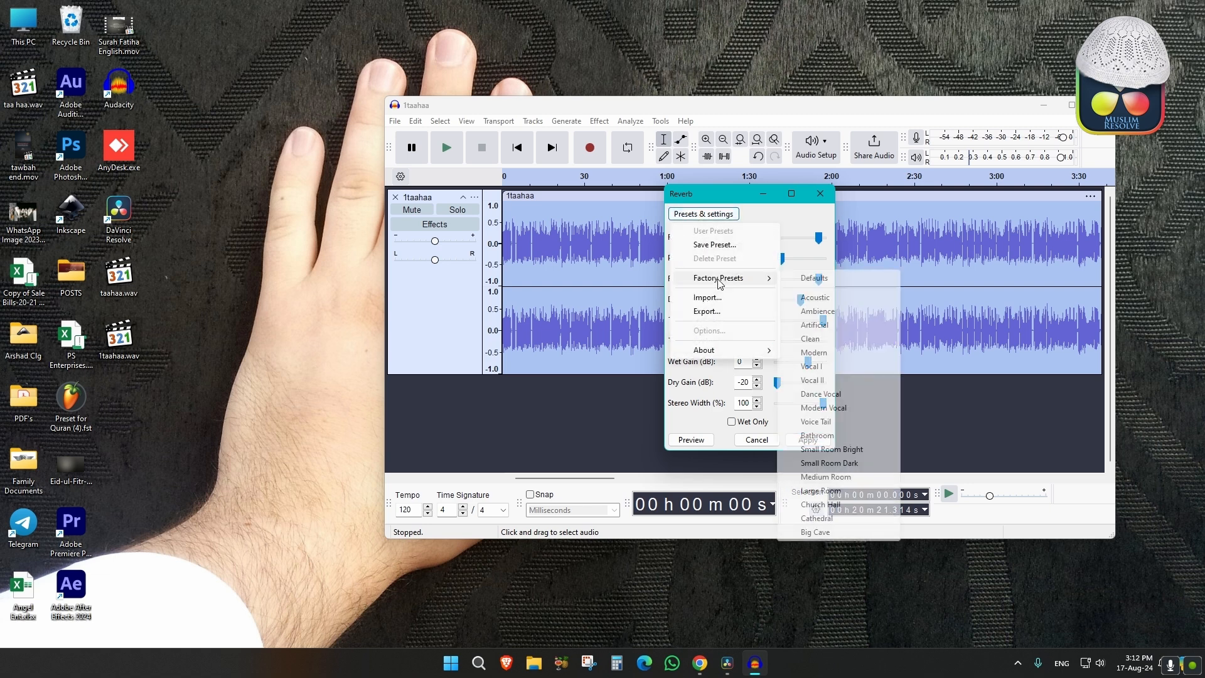
mouse_move(716, 278)
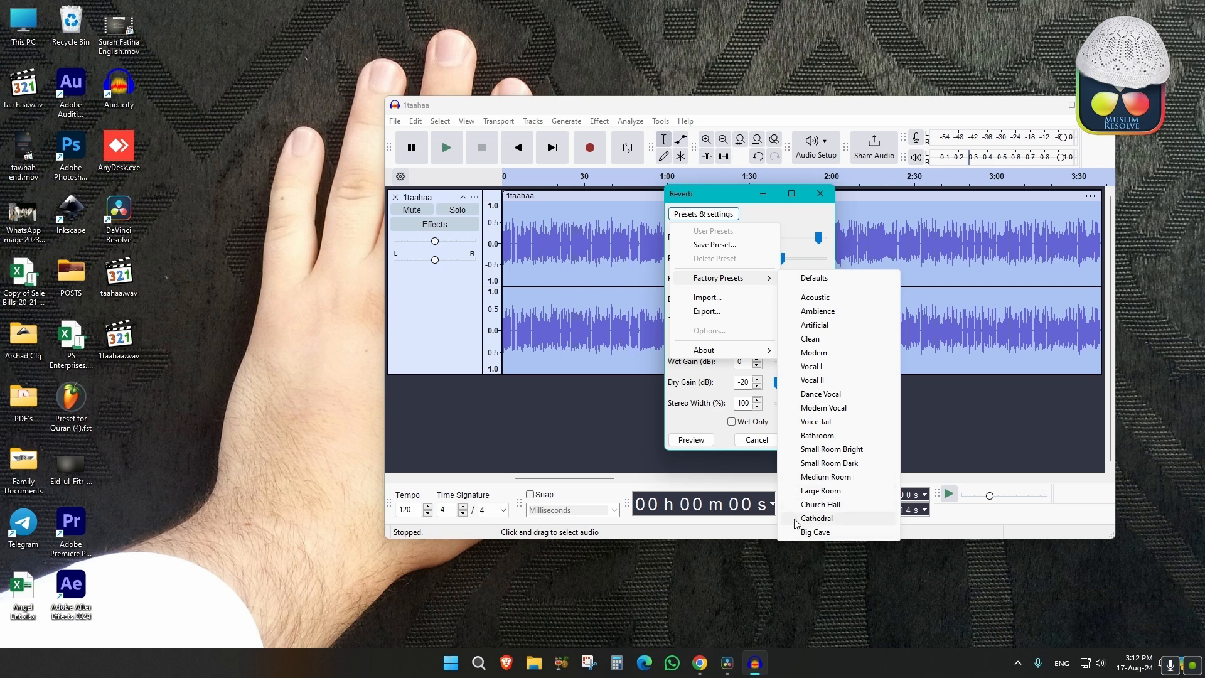
left_click(804, 212)
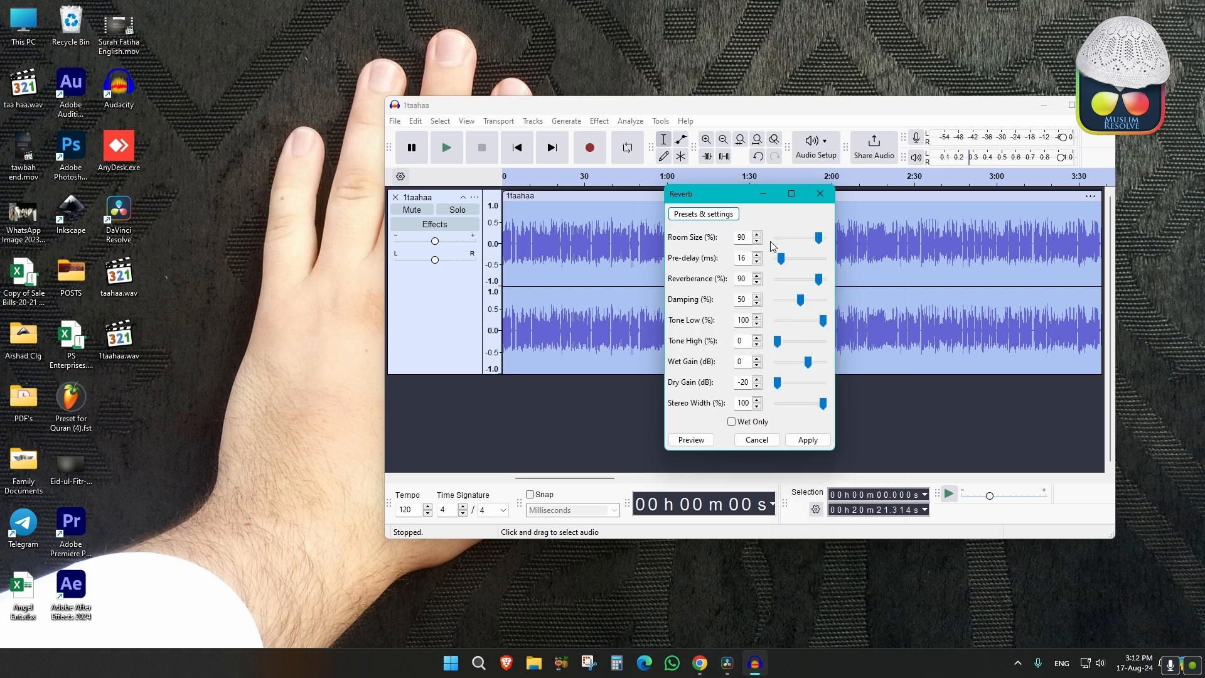
left_click(808, 440)
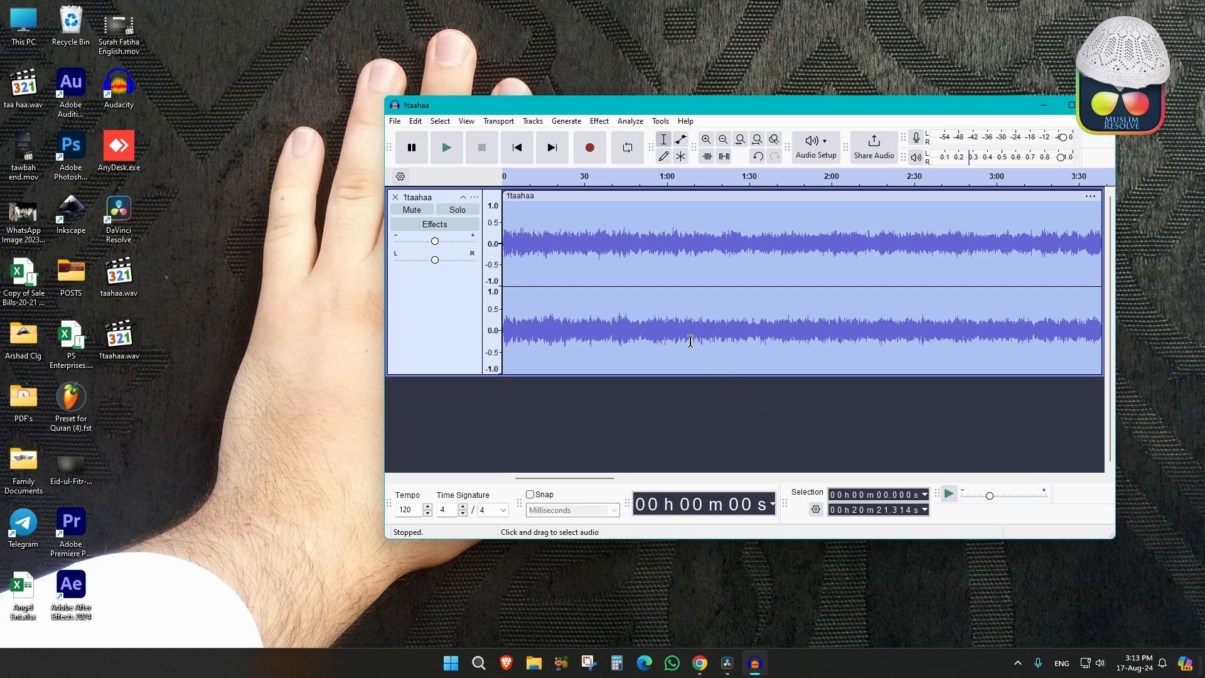
Step: Play the reverberated track from the beginning, adjusting the system volume, and stop playback
key("space")
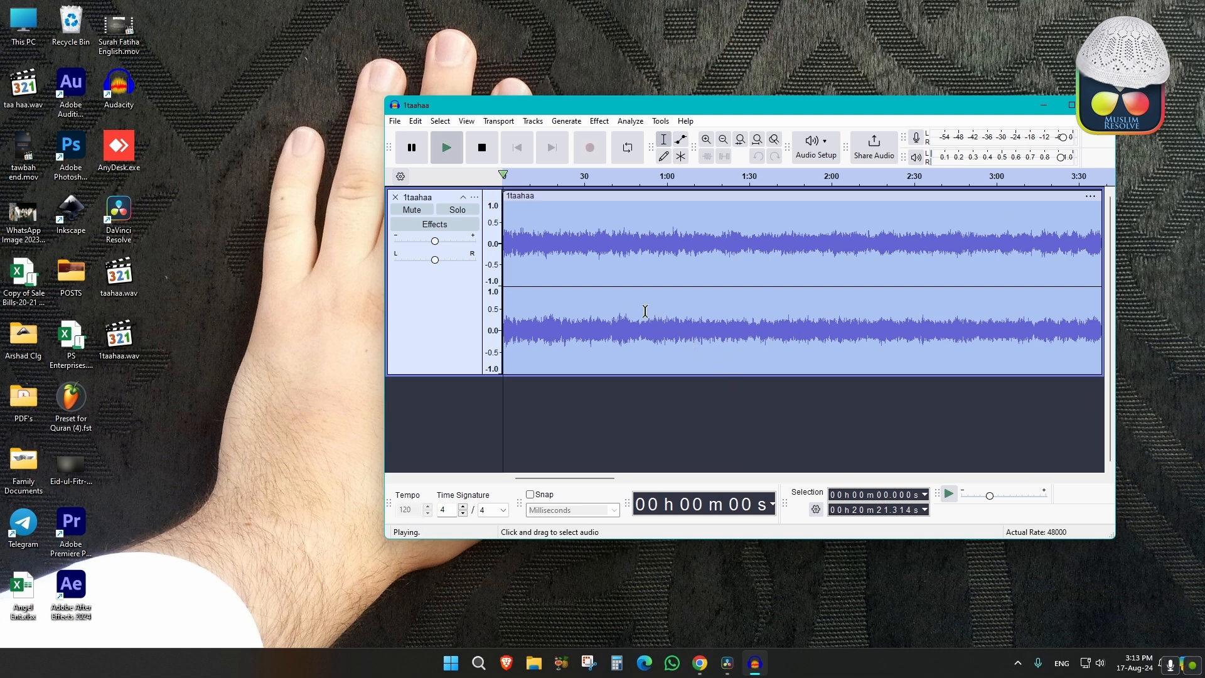
left_click(1096, 663)
mouse_move(1078, 583)
left_mouse_down()
mouse_move(1158, 586)
mouse_move(1072, 584)
left_mouse_up()
left_click(898, 463)
key("space")
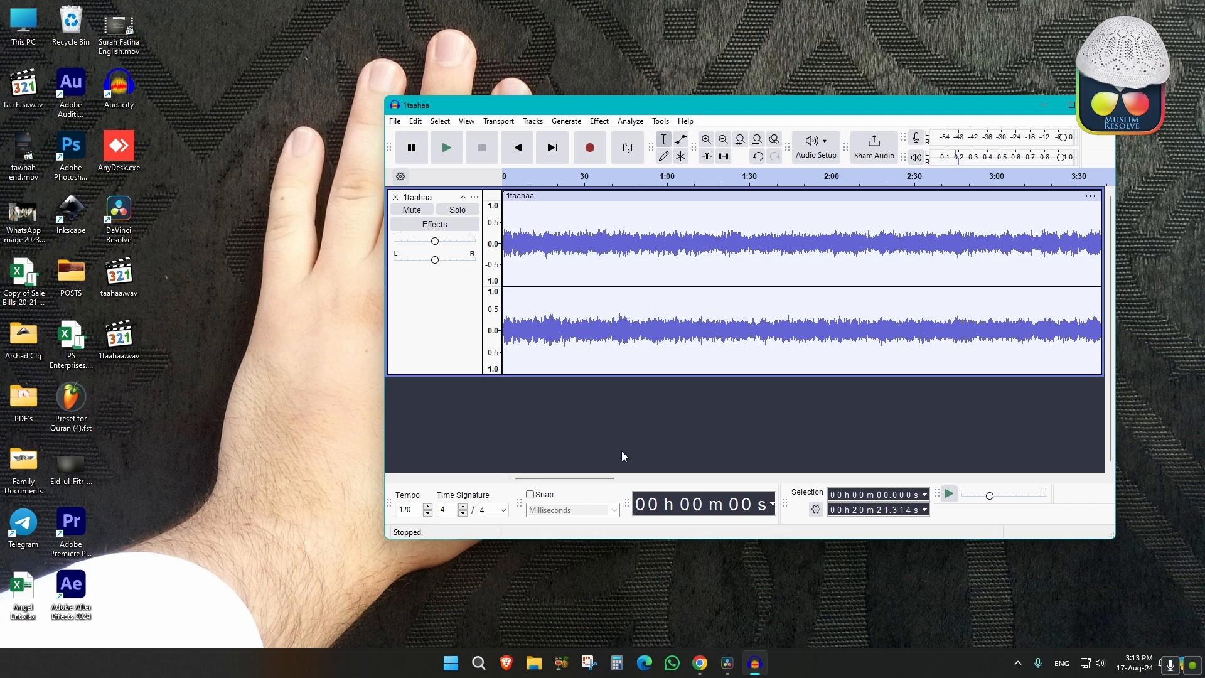
Step: Close the 1taahaa project in Audacity without saving the changes
left_click(1099, 104)
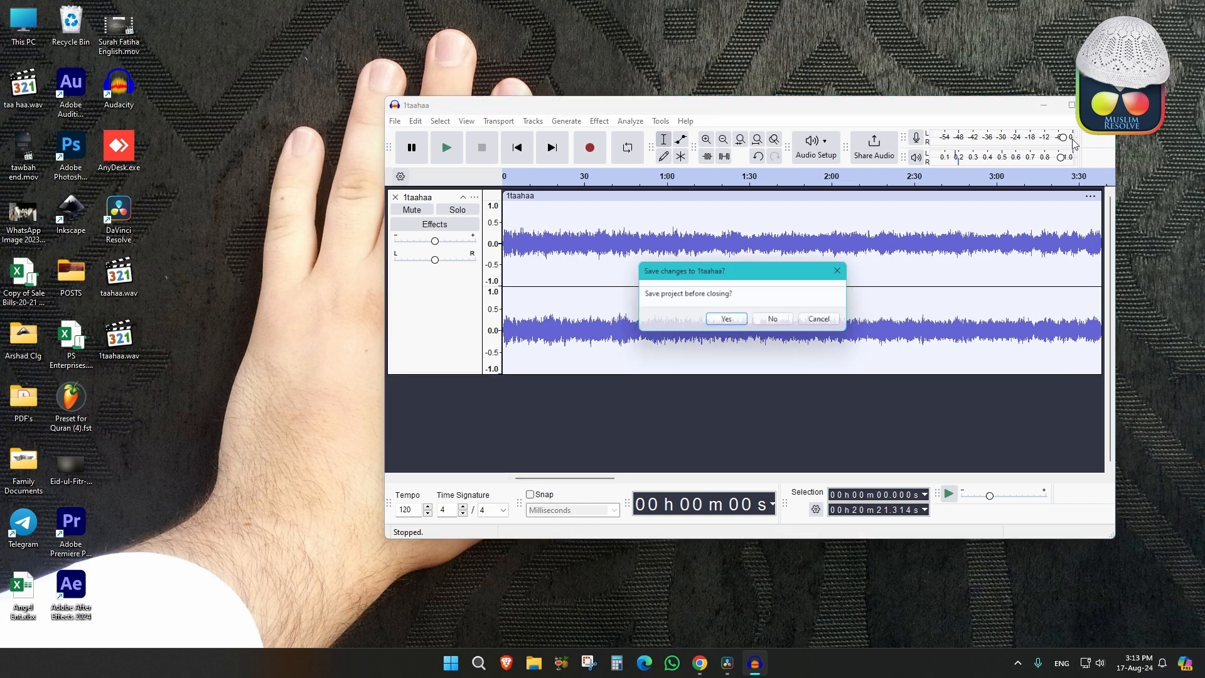
left_click(778, 321)
left_click(266, 506)
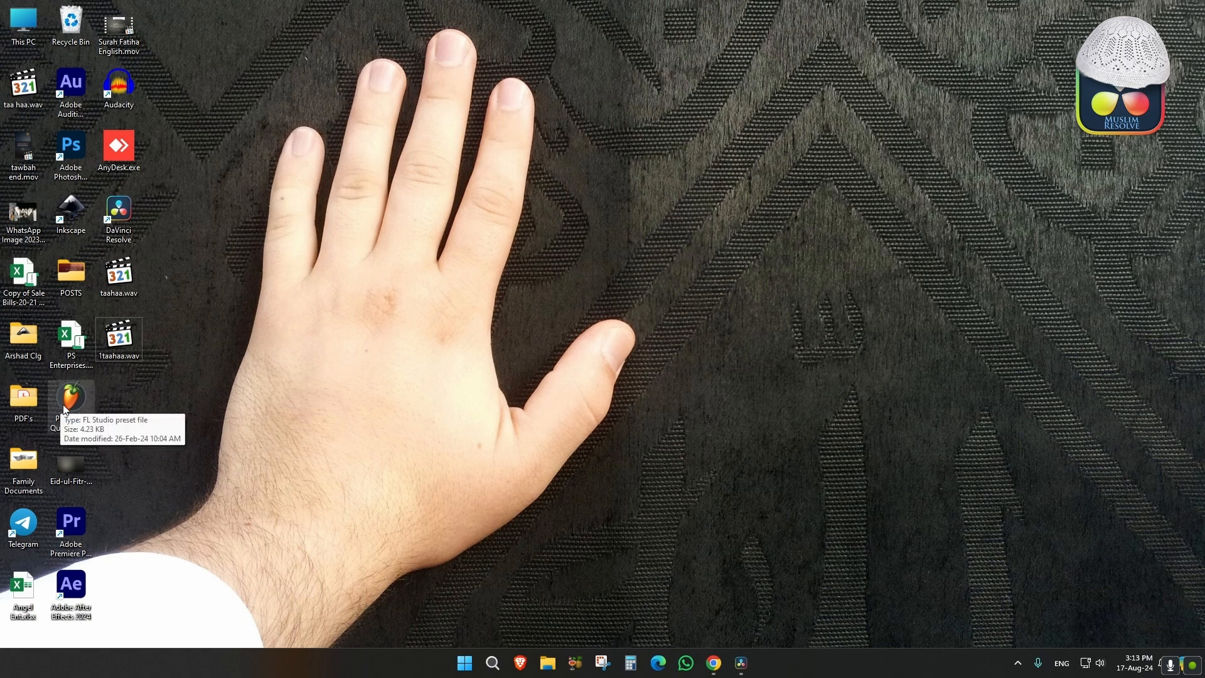
Step: Switch to Chrome, search the web for "fl studio download" and open the image-line.com download page, completing the human verification
left_click(715, 664)
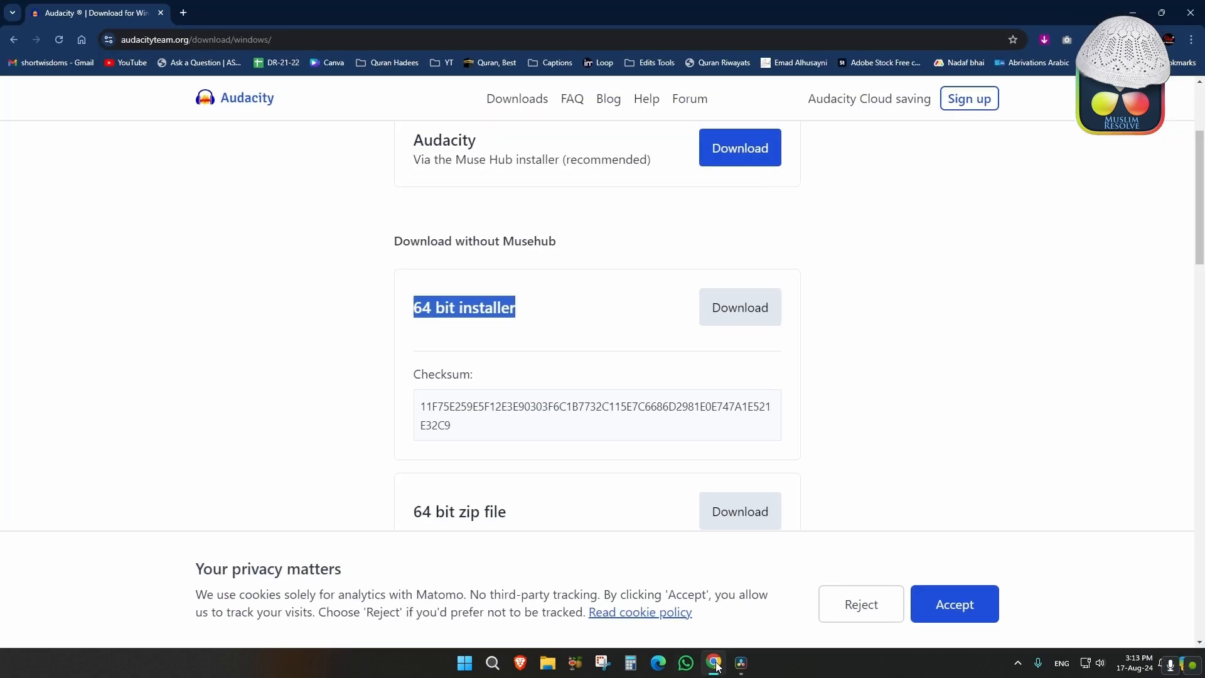
left_click(301, 39)
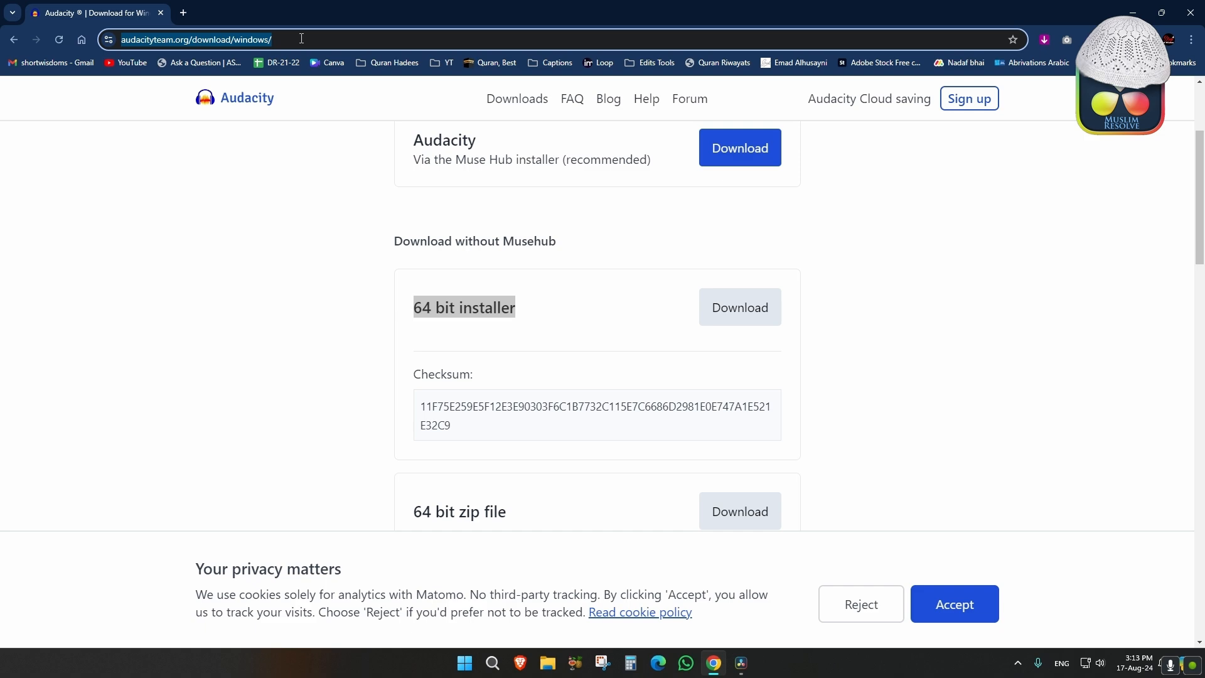
type("fl s")
left_click(241, 92)
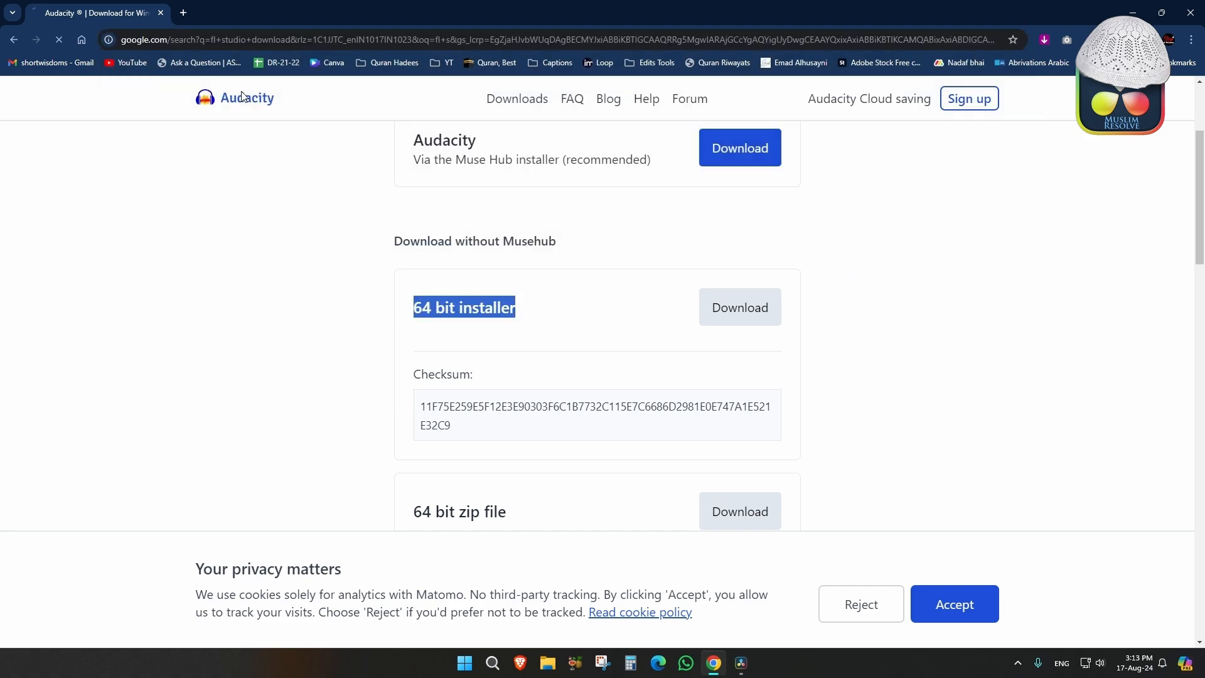
left_click(216, 218)
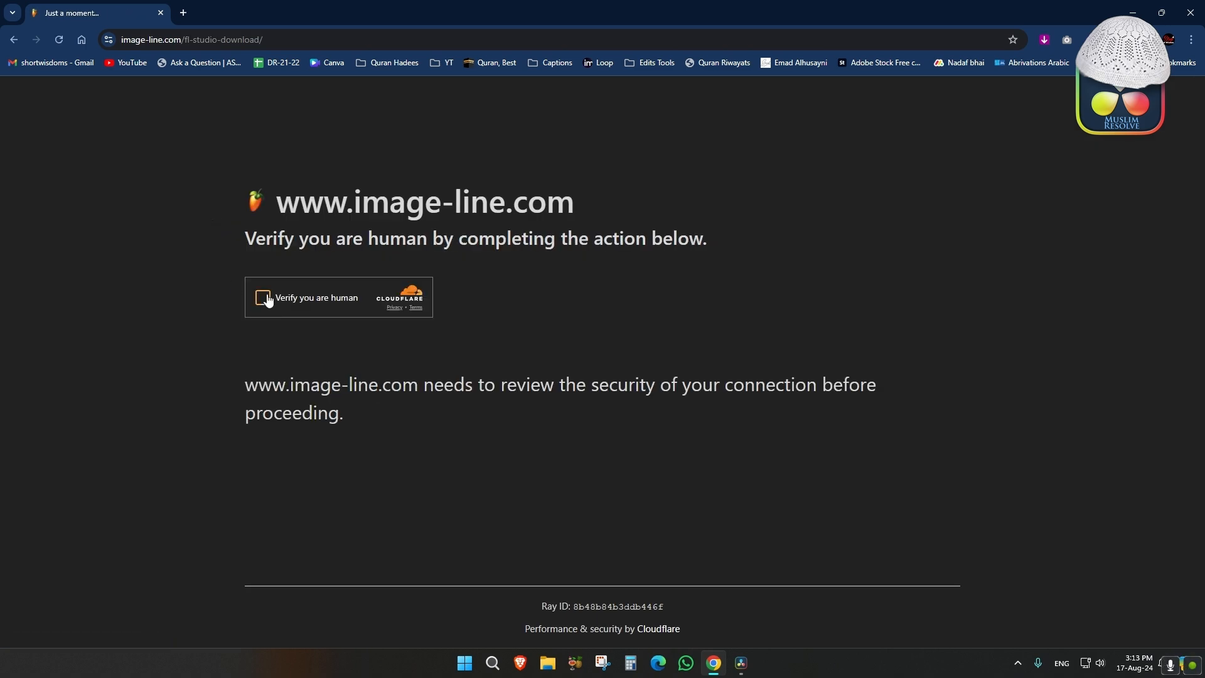
left_click(263, 298)
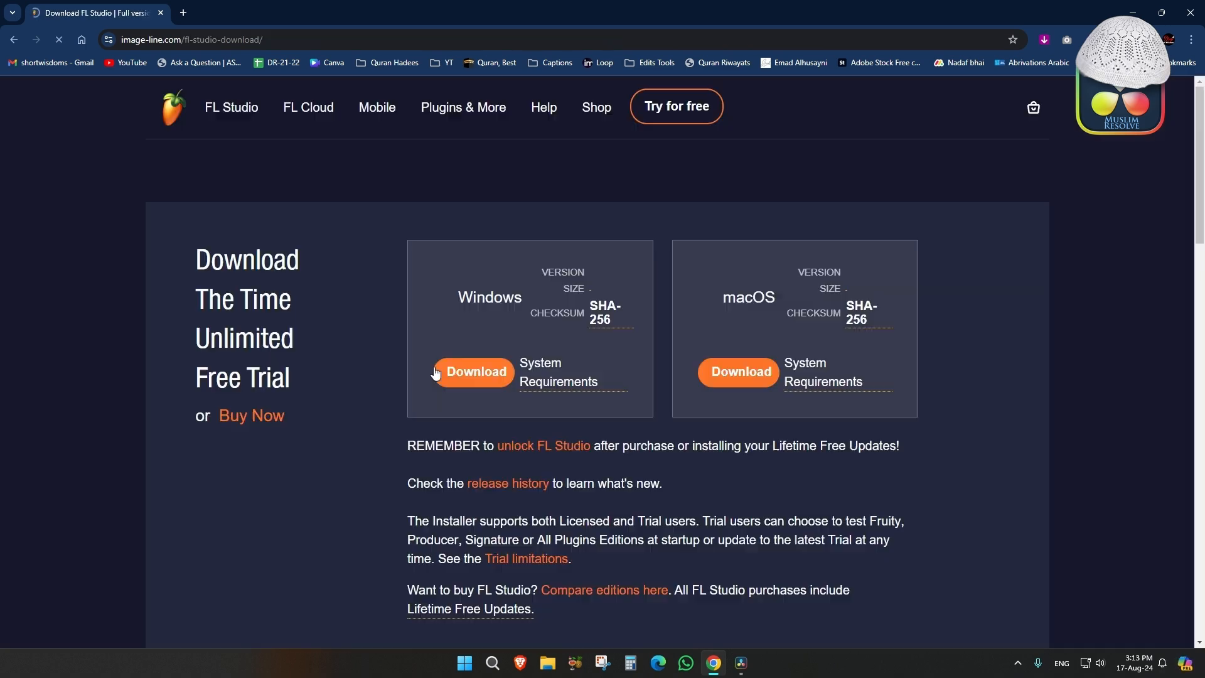
Step: Start downloading the Windows installer of FL Studio and close its download window
mouse_move(521, 347)
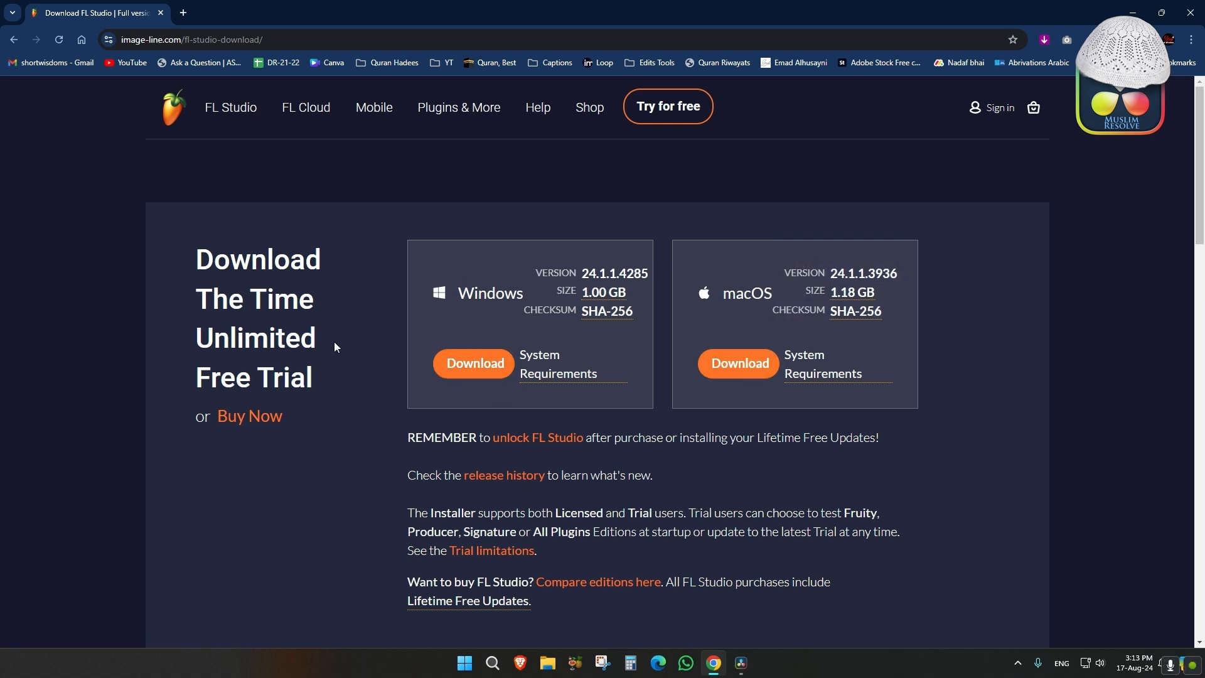
left_click(468, 366)
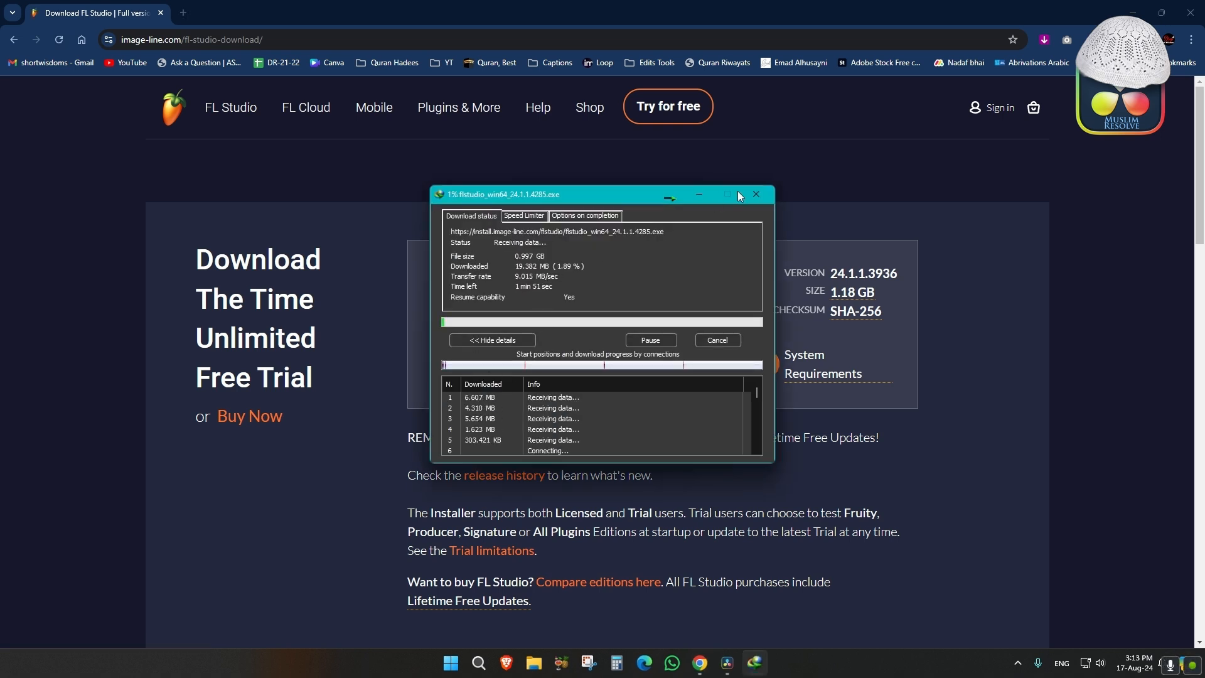
left_click(765, 196)
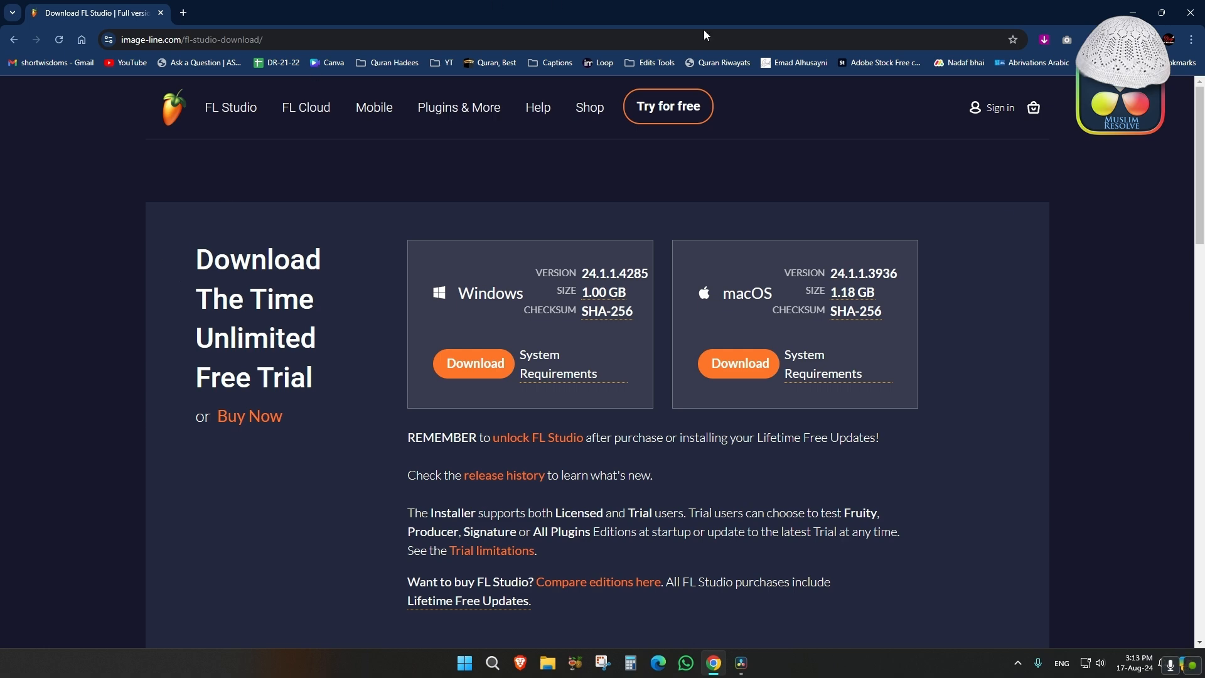
Step: Open Preset for Quran (4).fst from the desktop in FL Studio, place 1taahaa.wav at the start of Track 1 and switch to song mode
key("super+d")
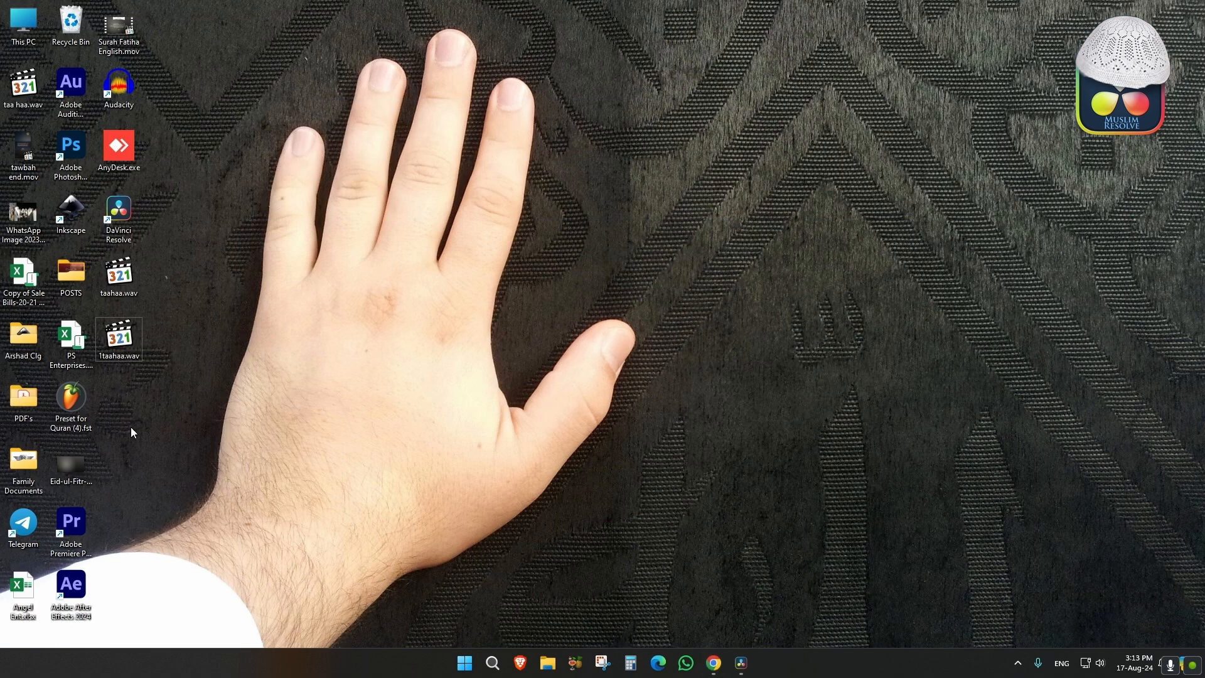
double_click(71, 400)
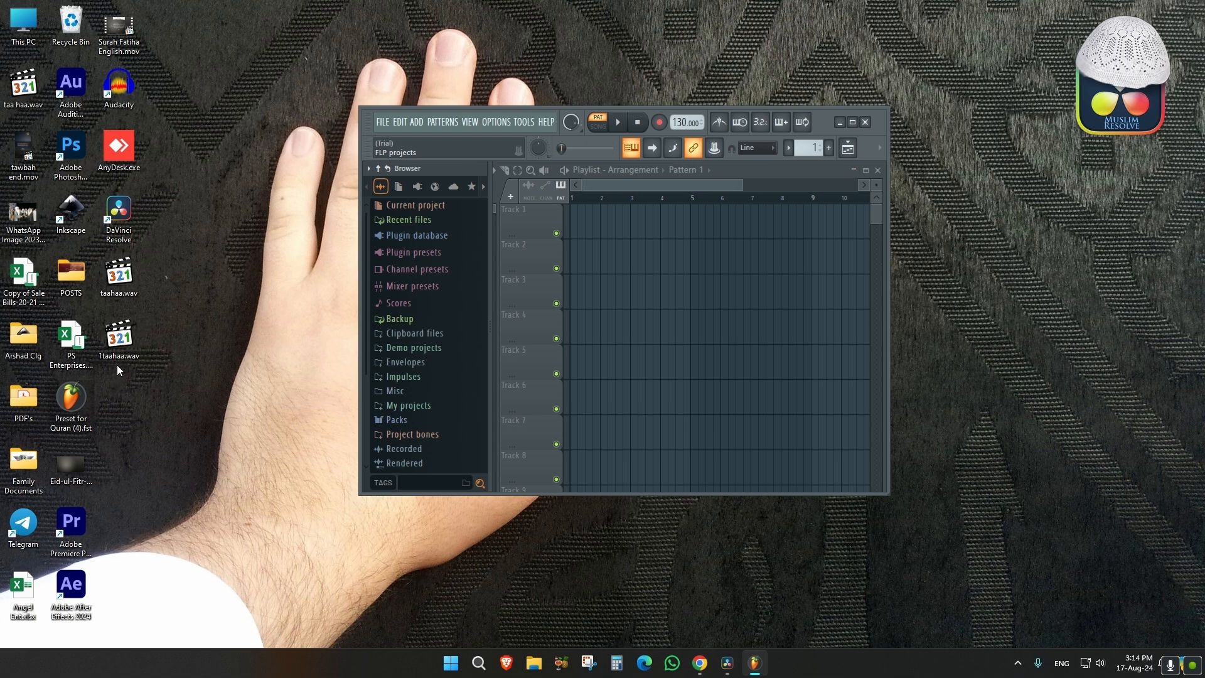
left_click_drag(120, 344, 205, 308)
left_click_drag(554, 229, 596, 223)
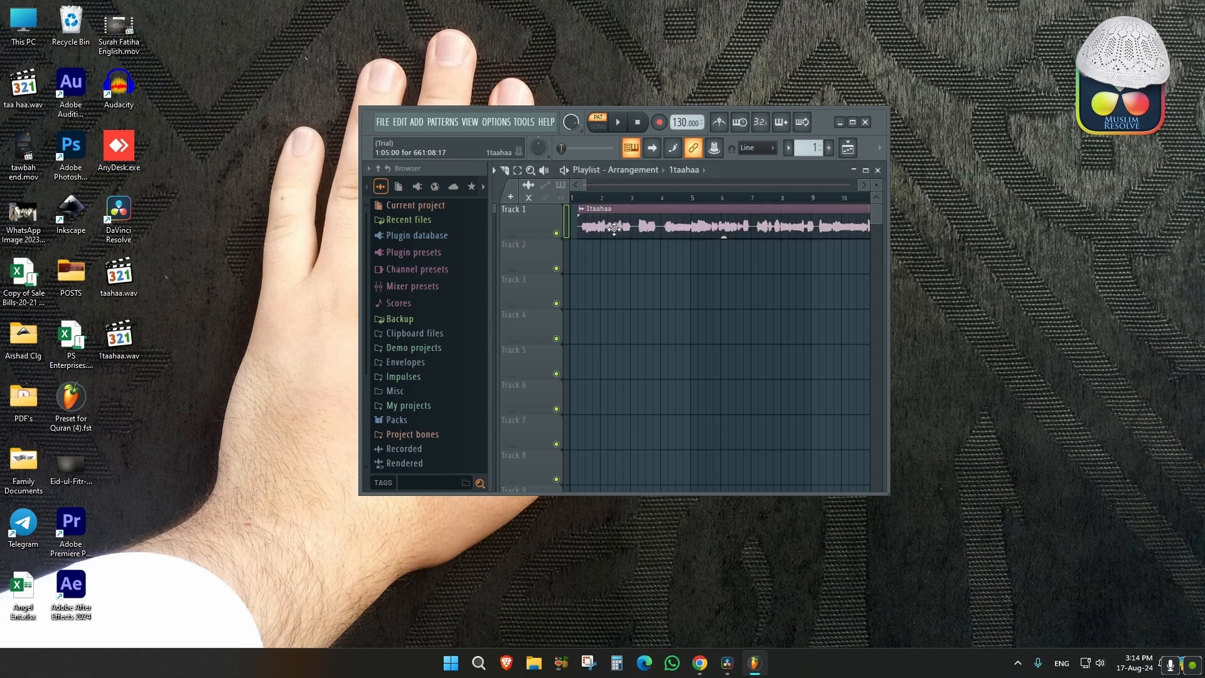
left_click(597, 123)
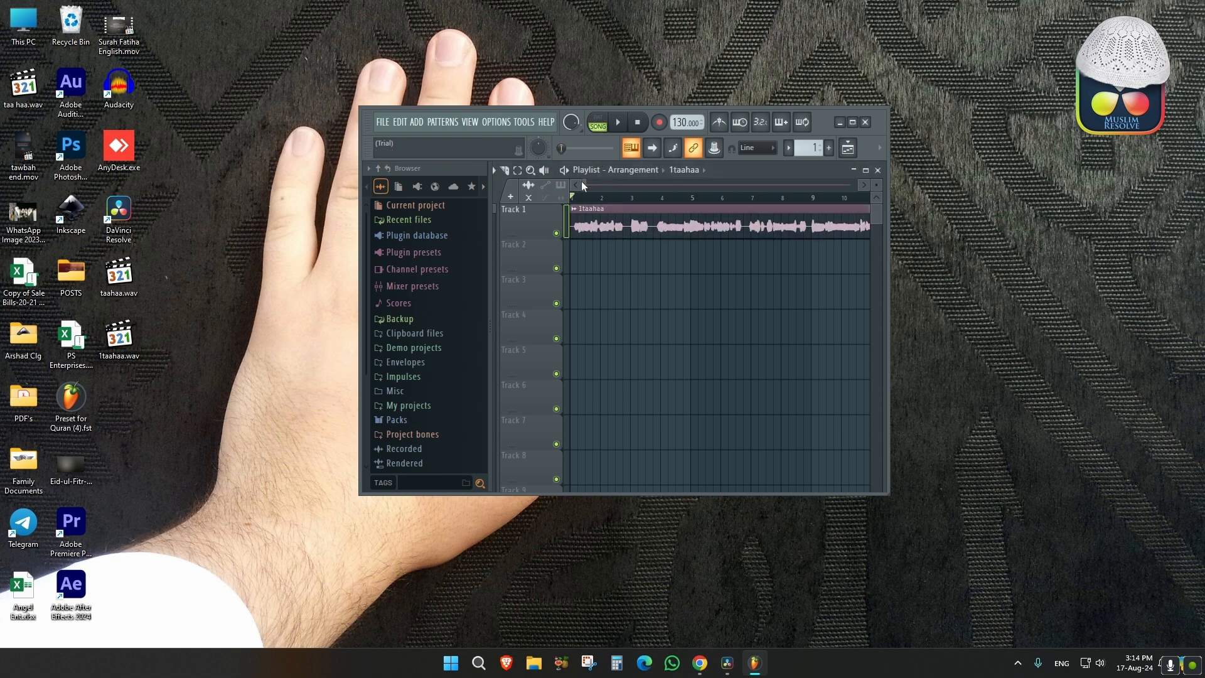
Step: Place a second copy of the 1taahaa clip at the start of Track 2, then play the arrangement and stop it
left_click(582, 266)
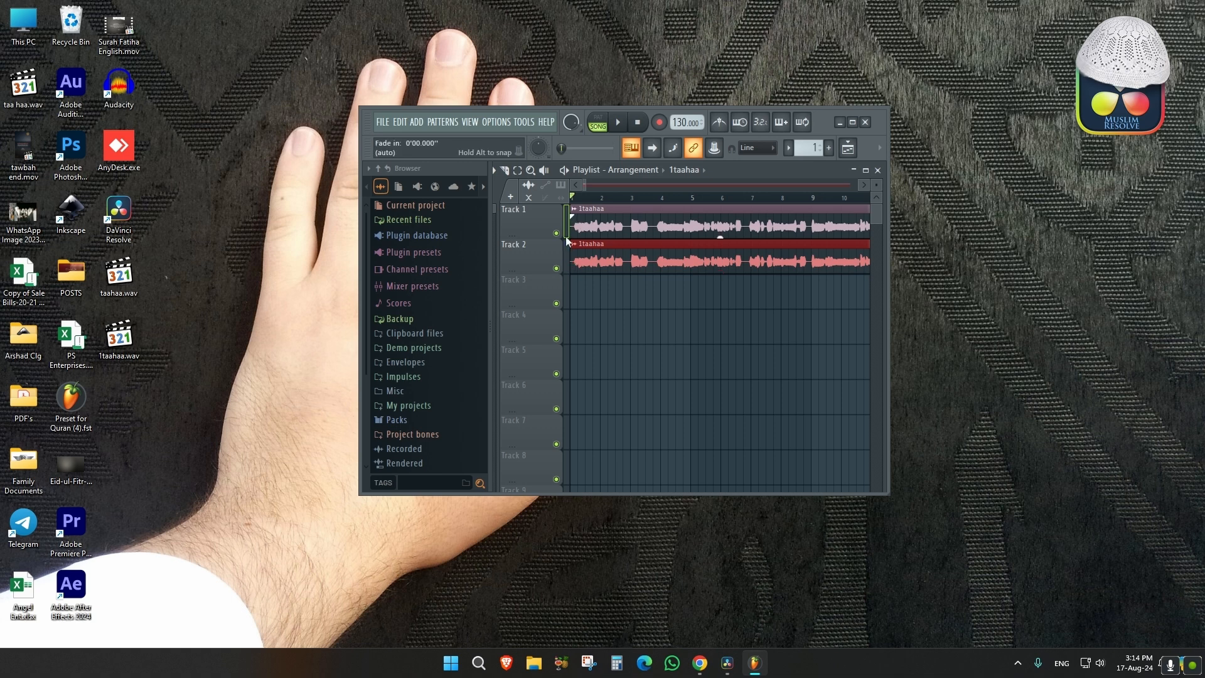
right_click(593, 264)
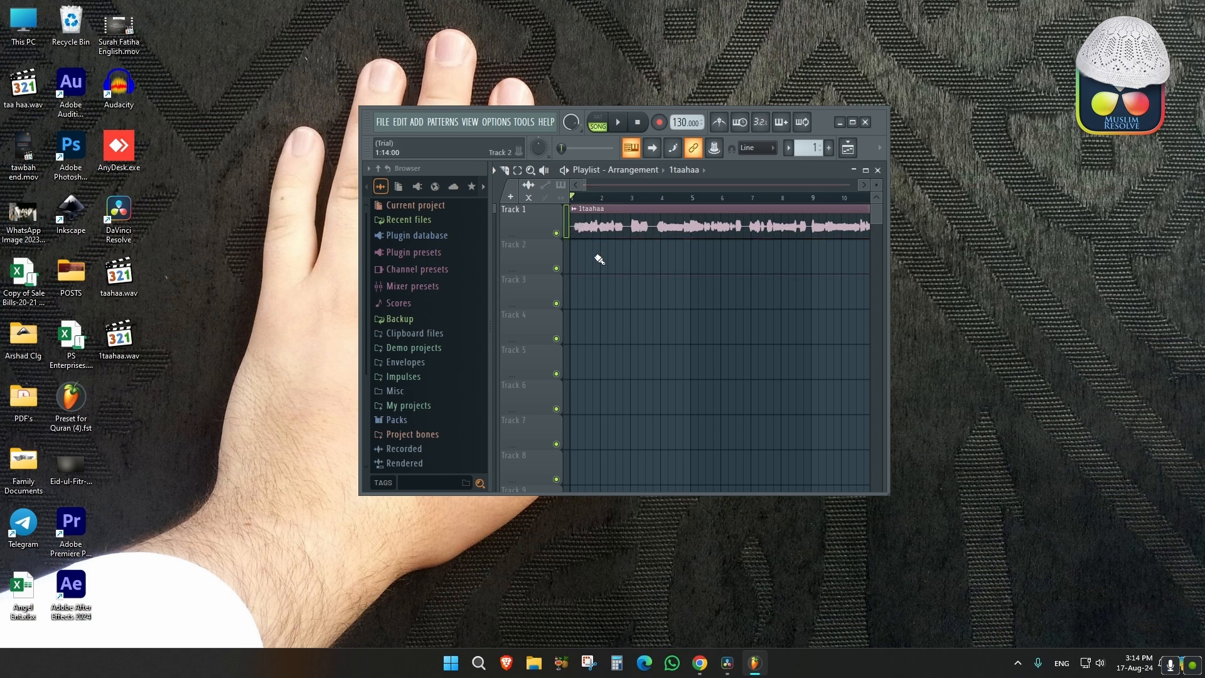
left_click(594, 259)
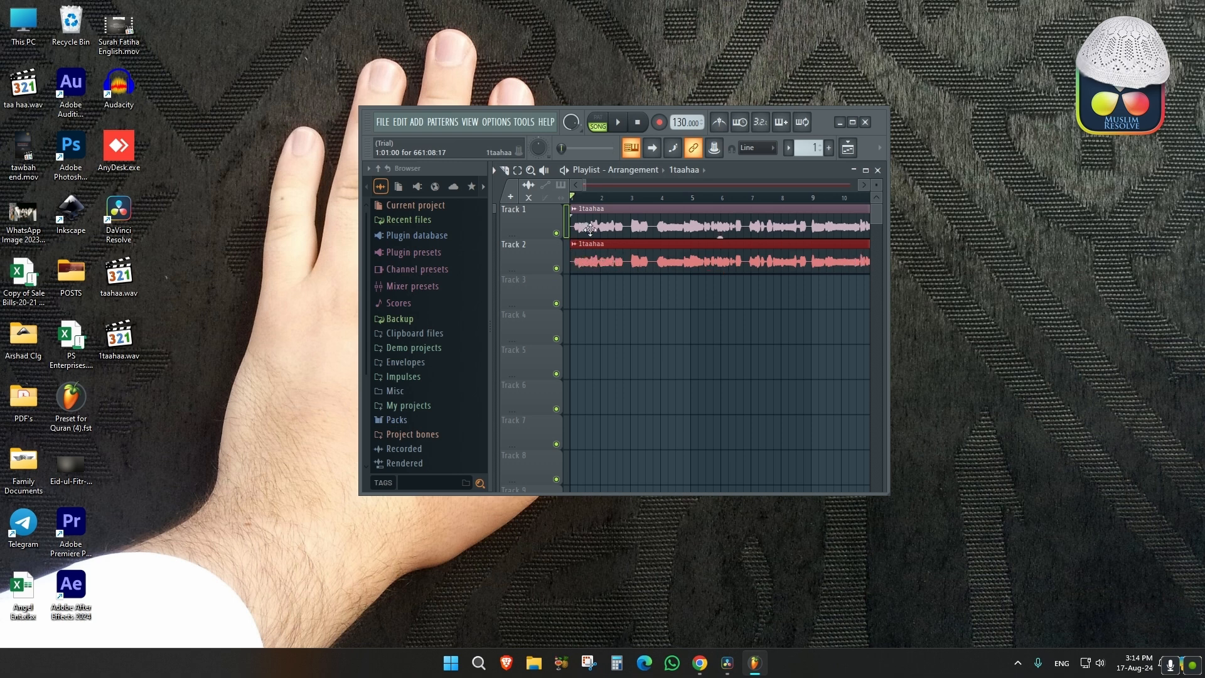
key("space")
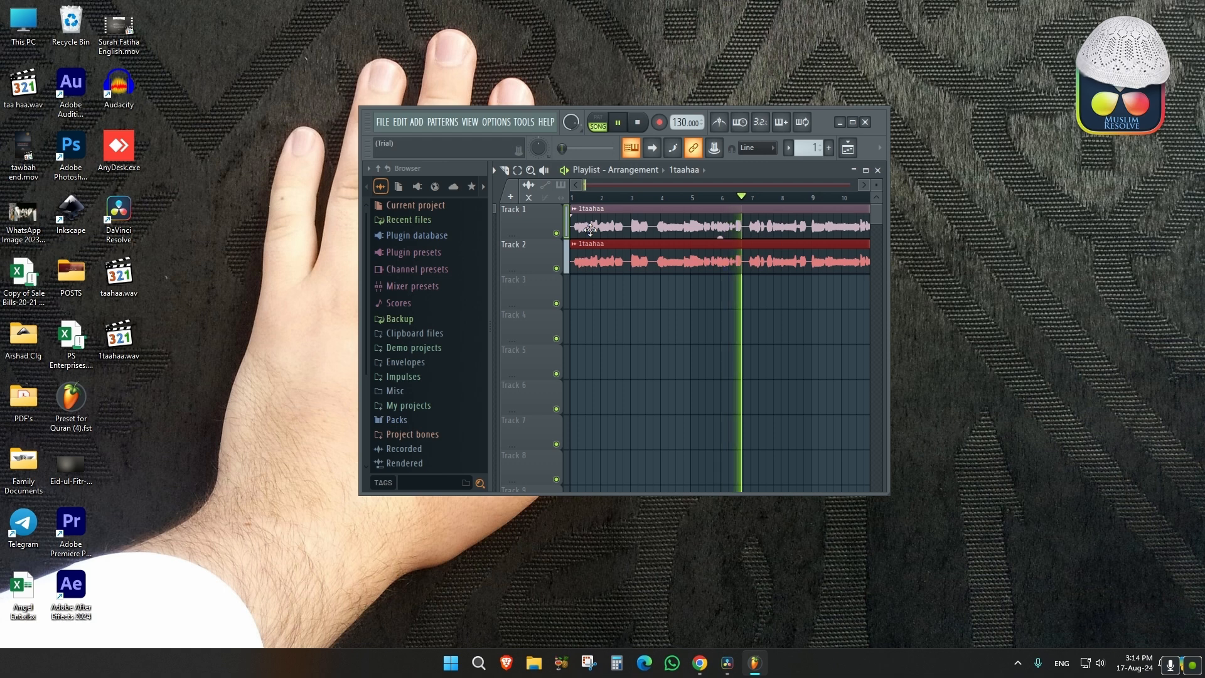
key("space")
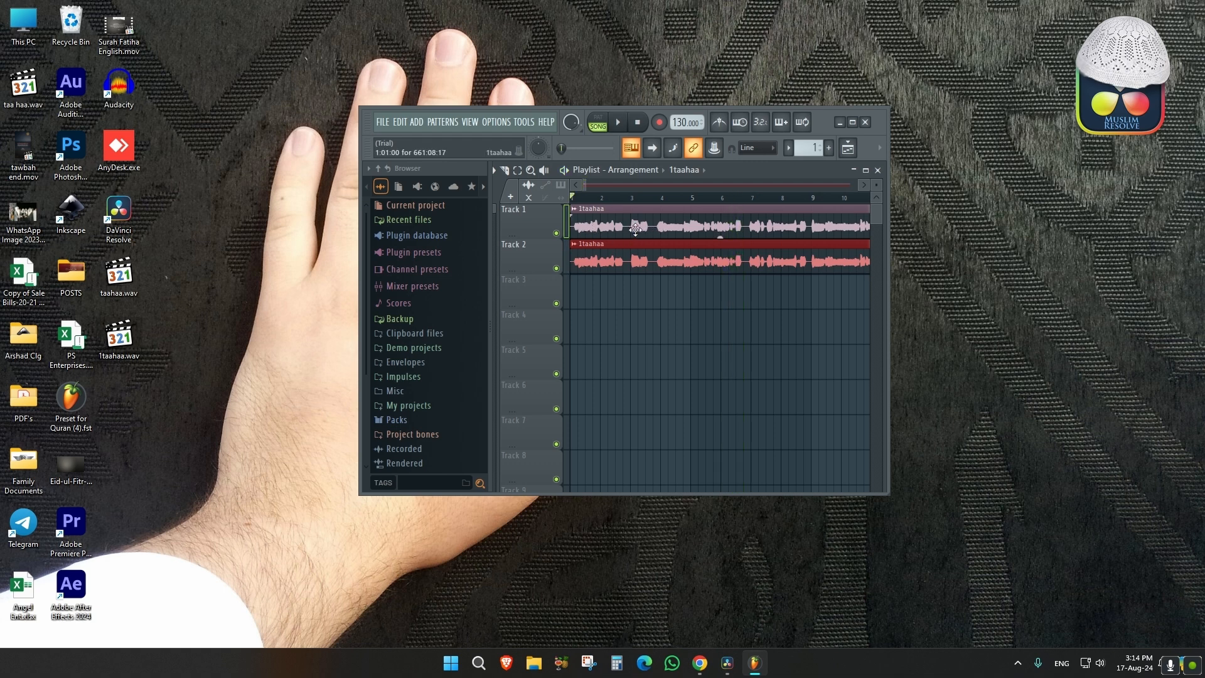
Step: Export the full song to the Desktop as a stereo 16-bit WAV file named Surah Taha and start rendering it
left_click(384, 123)
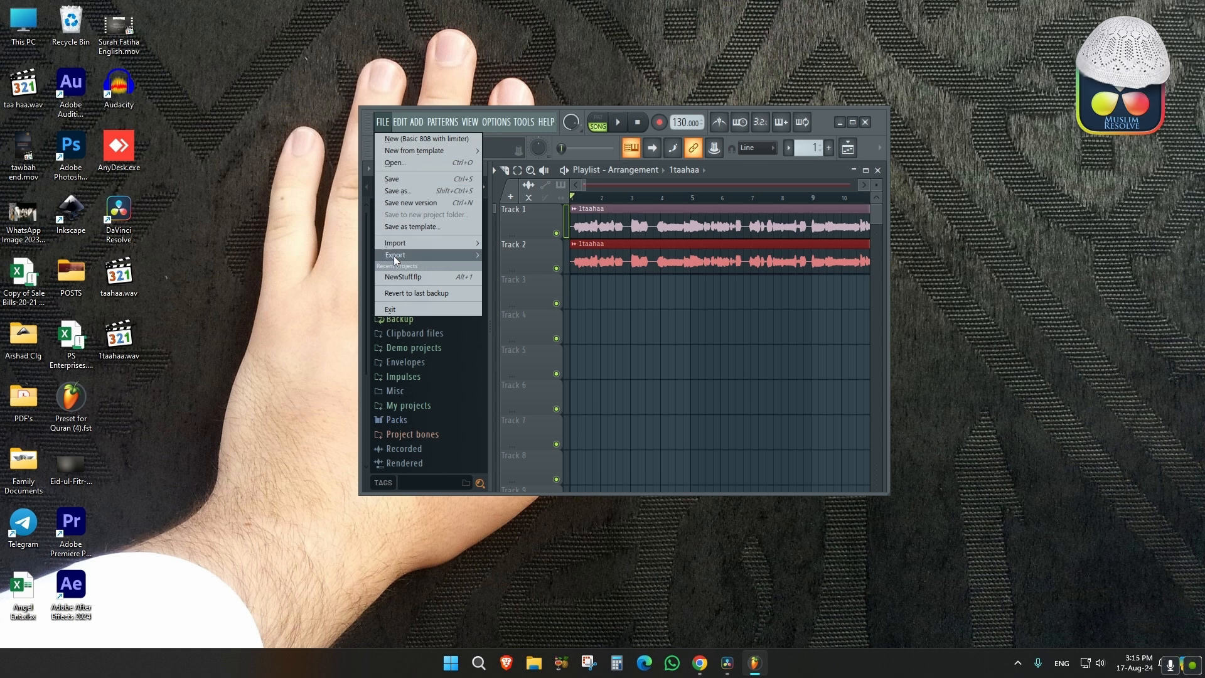
mouse_move(456, 256)
left_click(534, 268)
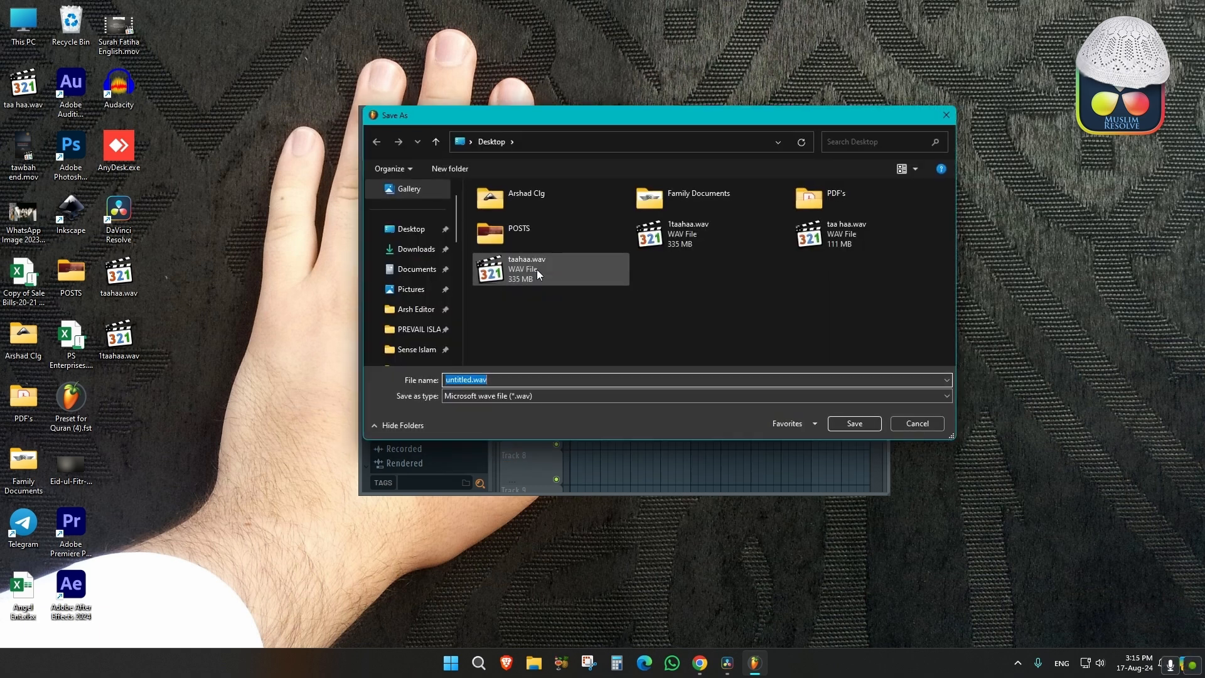
type("Surah")
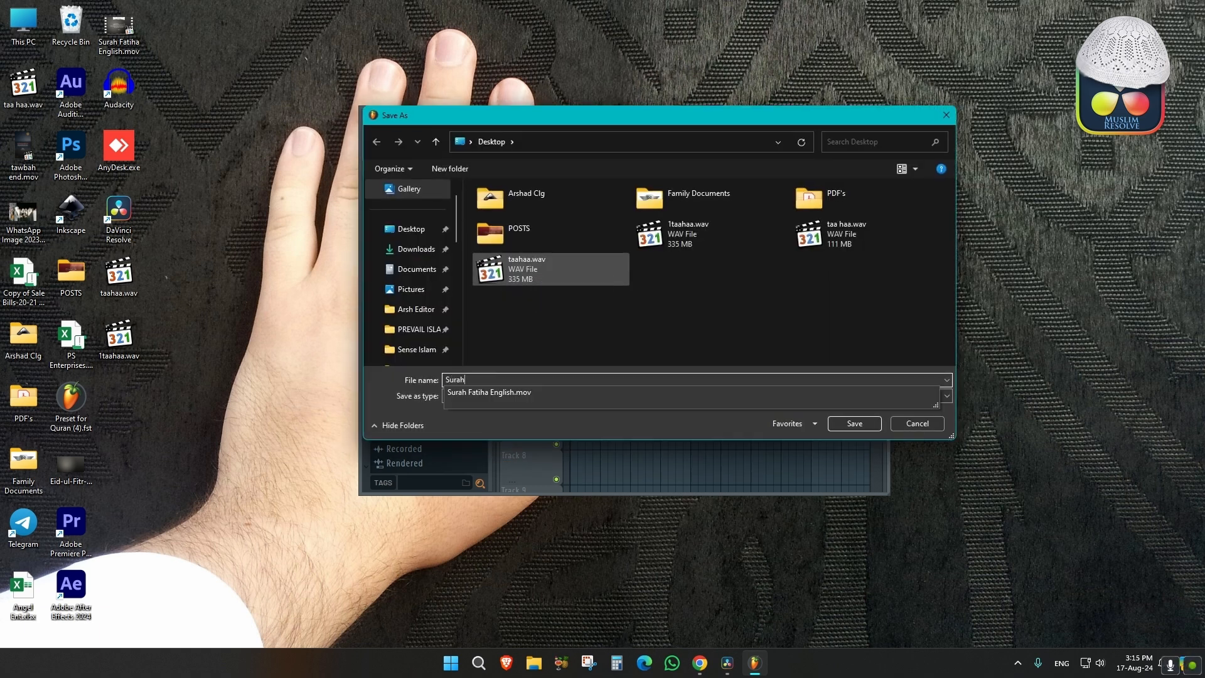
type("Taha")
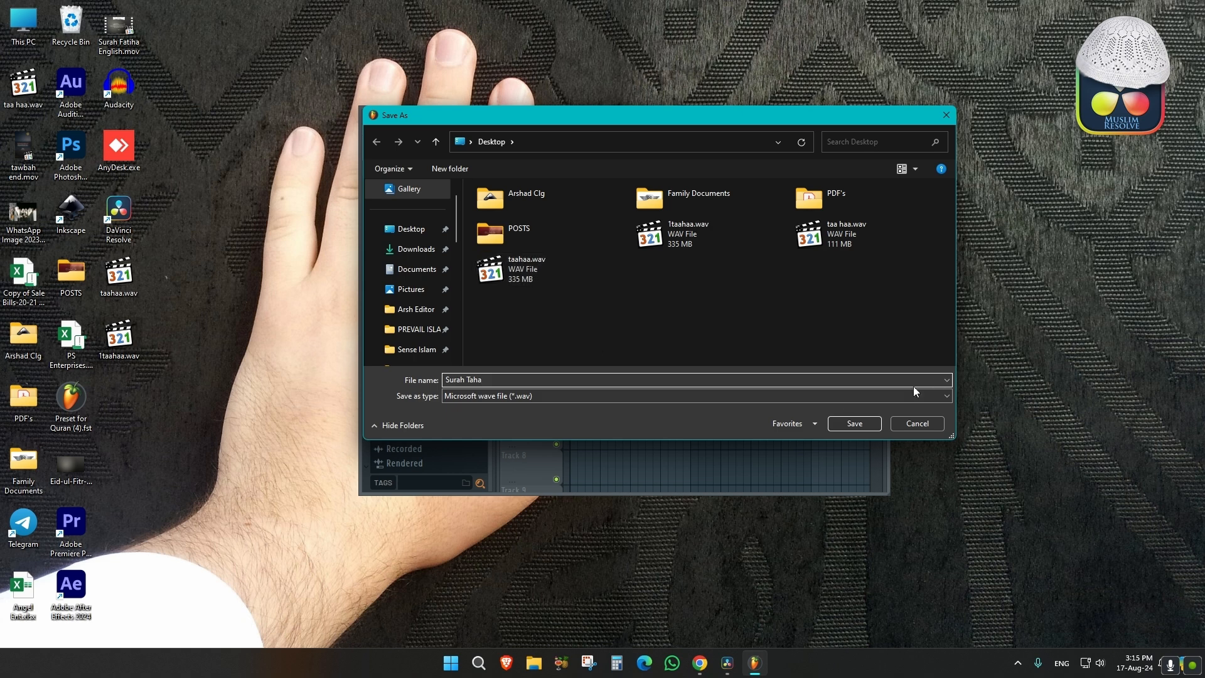
left_click(855, 423)
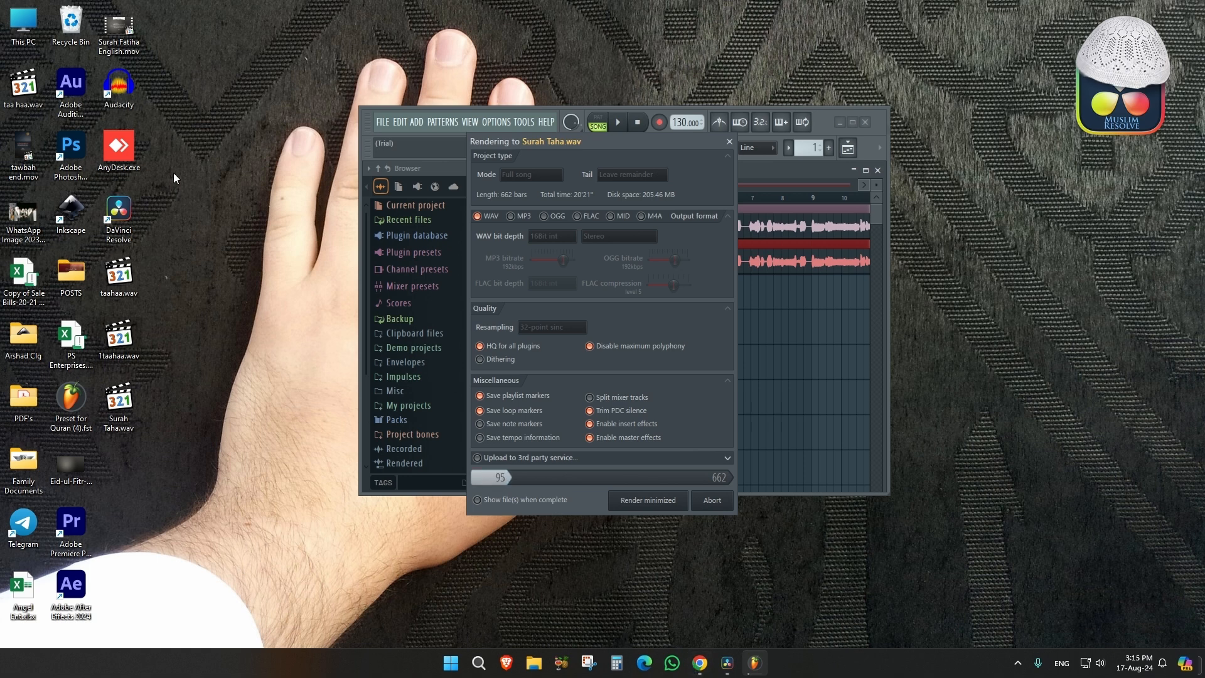
Step: Open Audacity, import 1taahaa.wav from the desktop and apply Reverb with Room Size 90, Reverberance 90, Wet Gain 0 dB and Dry Gain -20 dB
double_click(130, 95)
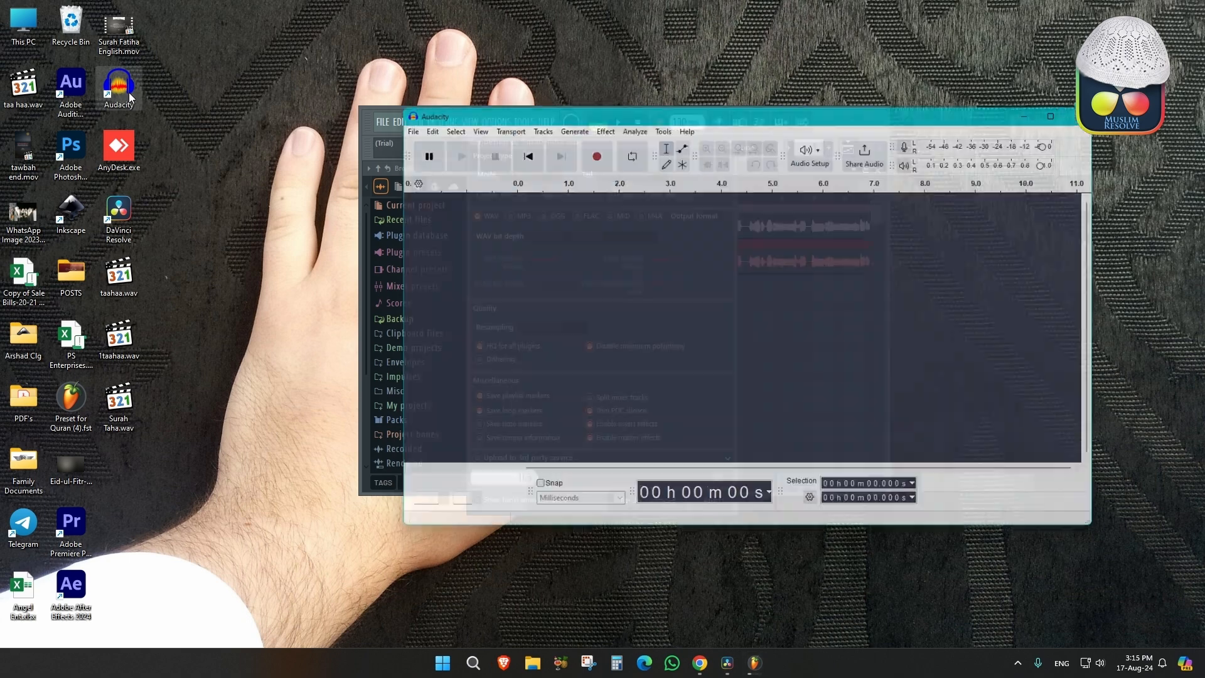
left_click_drag(119, 339, 572, 307)
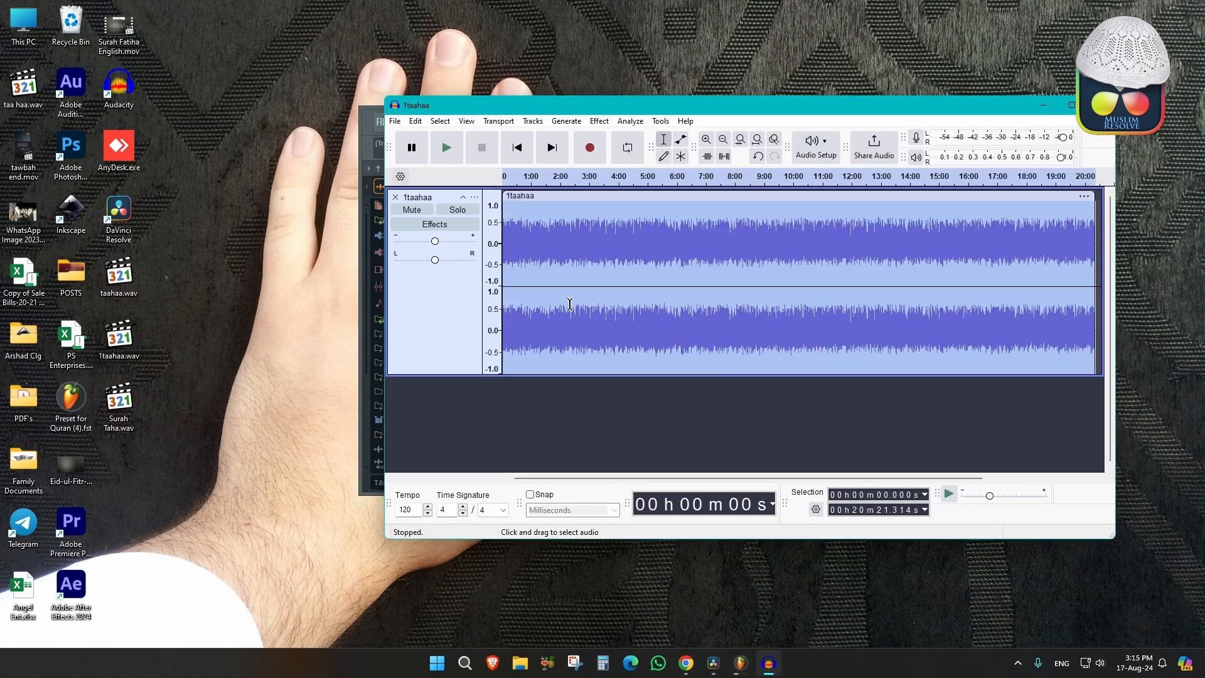
left_click(600, 122)
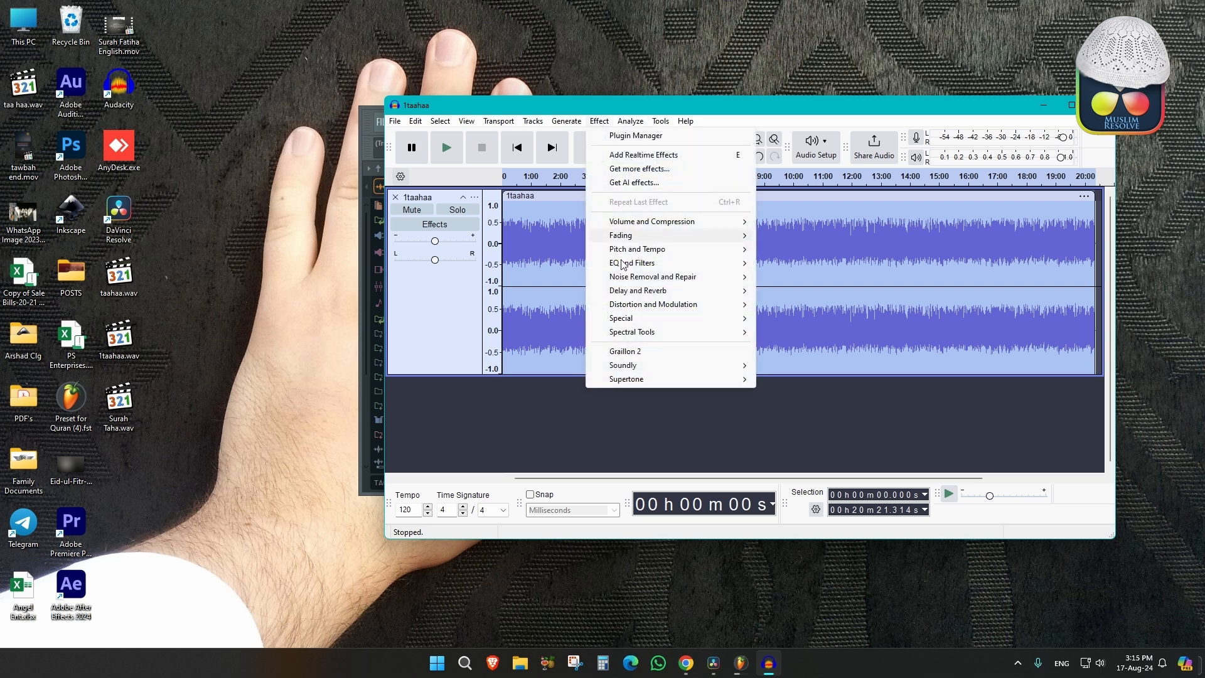
mouse_move(690, 289)
left_click(800, 318)
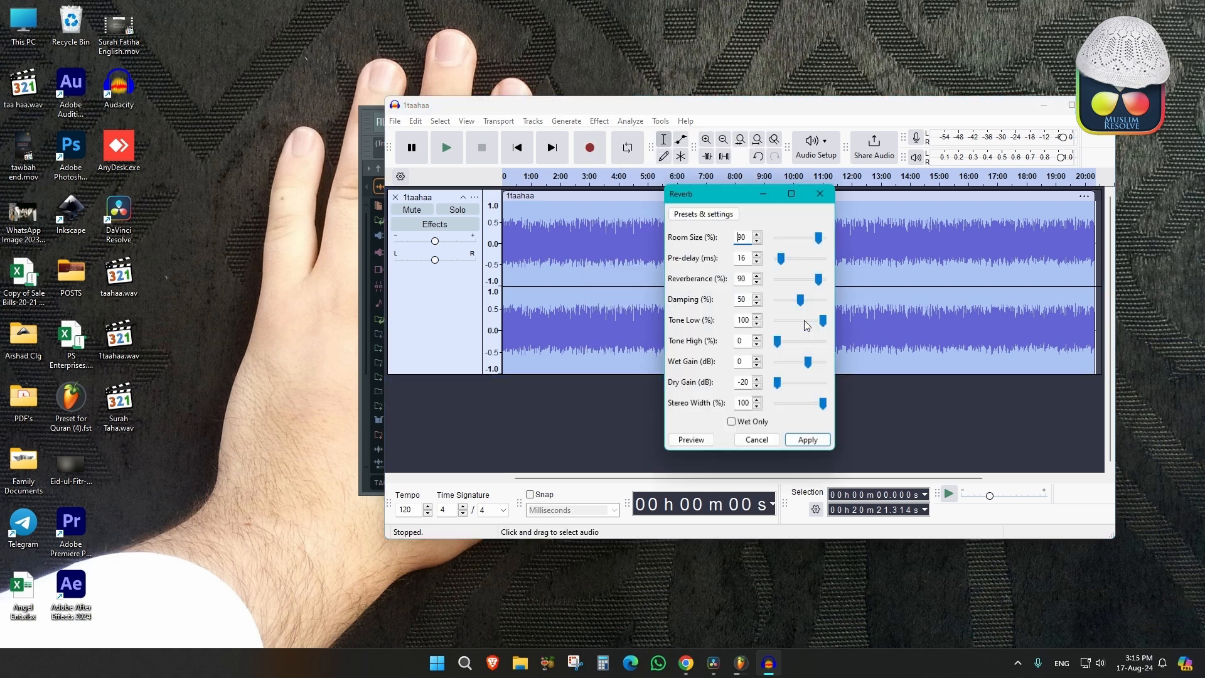
left_click(806, 439)
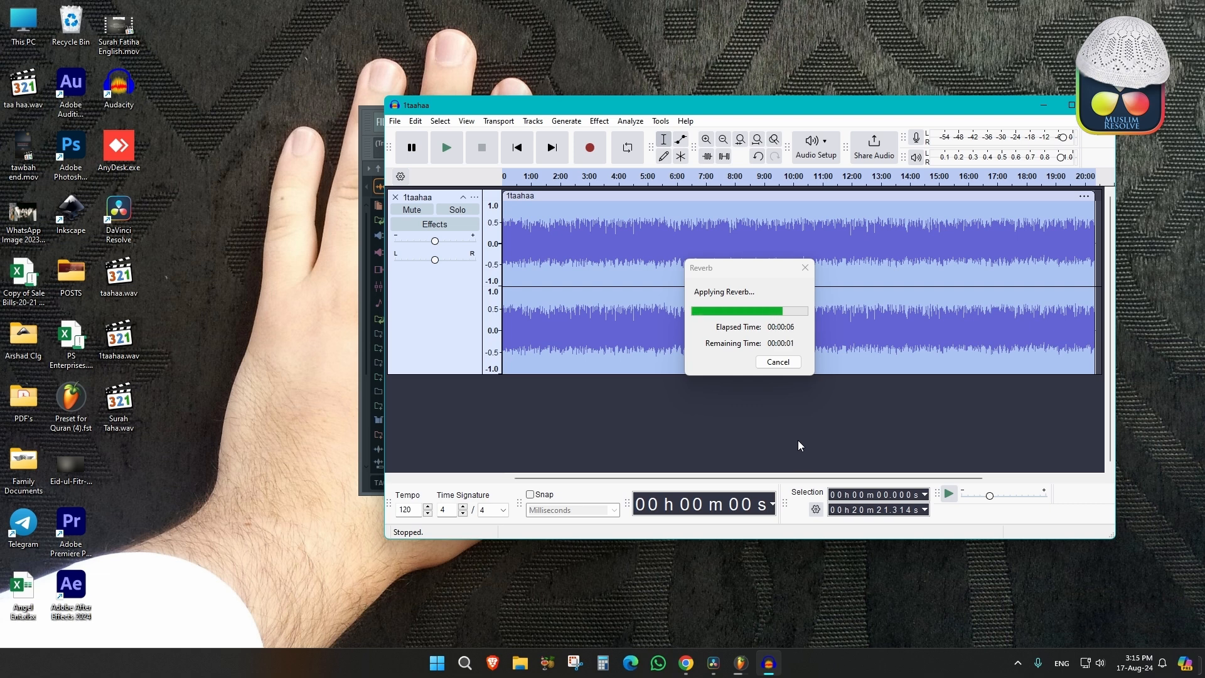
Step: Export the reverb version to the Desktop as a stereo 24-bit WAV named rev1taahaa.wav, and undo the reverb and import
left_click(395, 120)
left_click(440, 264)
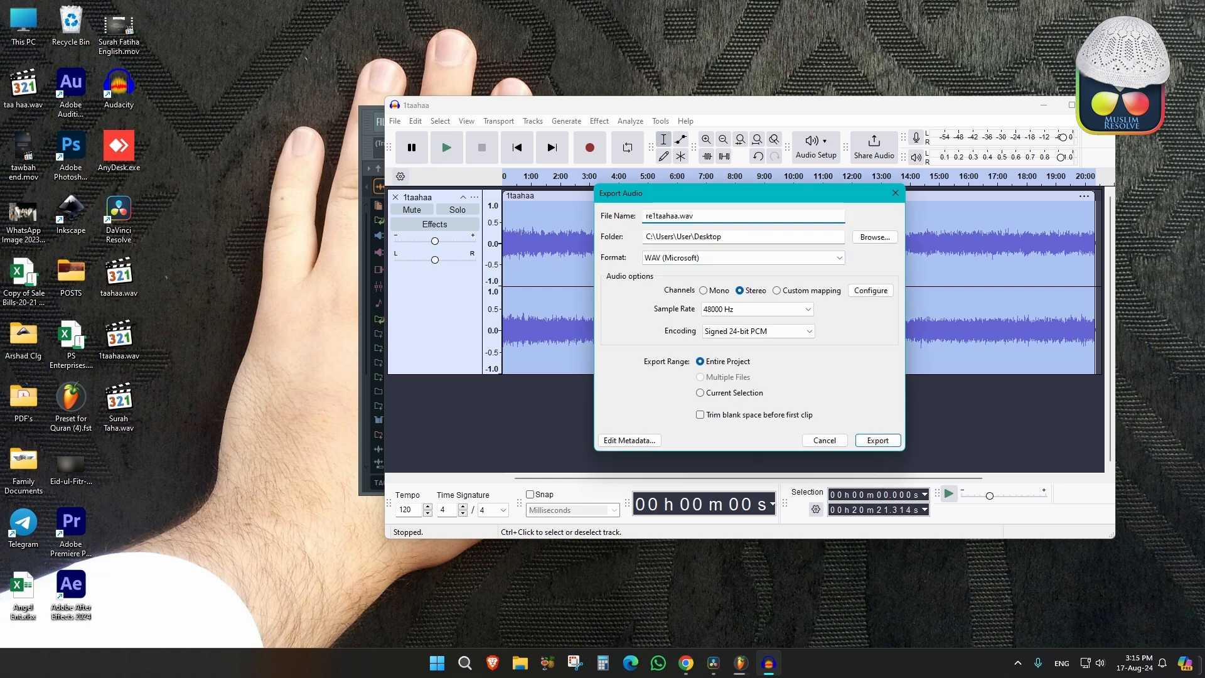
key("Return")
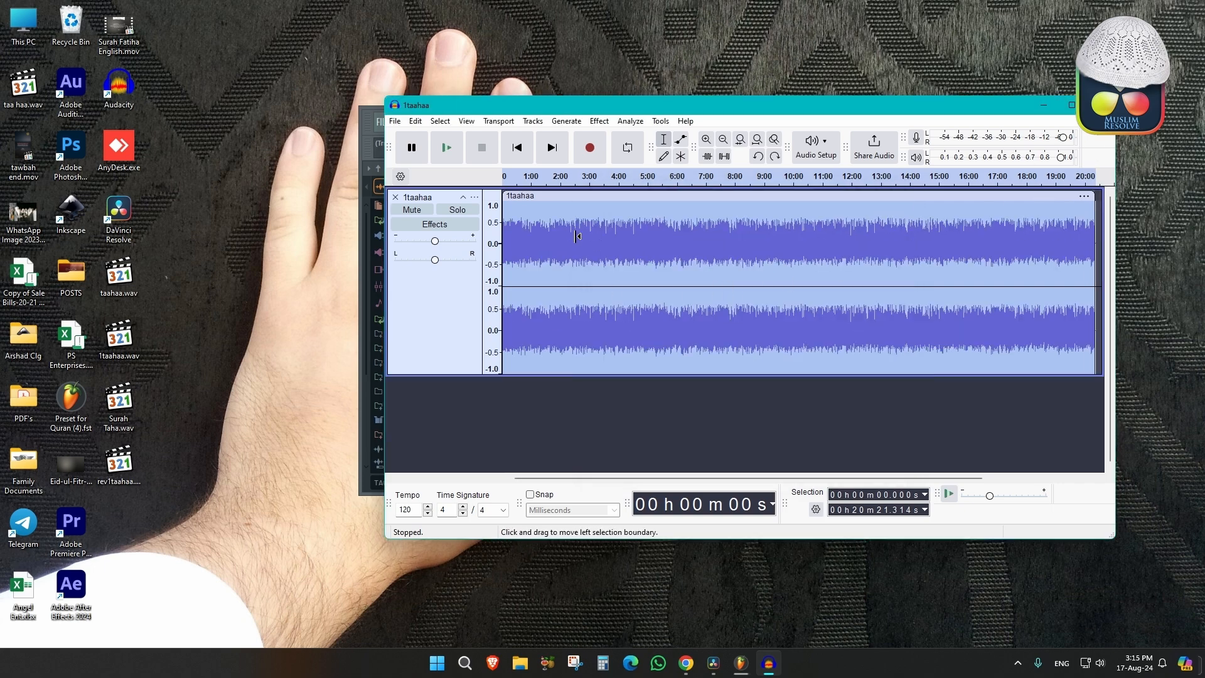
key("ctrl+z")
Step: Minimize Audacity, close FL Studio without saving the project and close the browser window it opens
left_click(1044, 105)
left_click(643, 499)
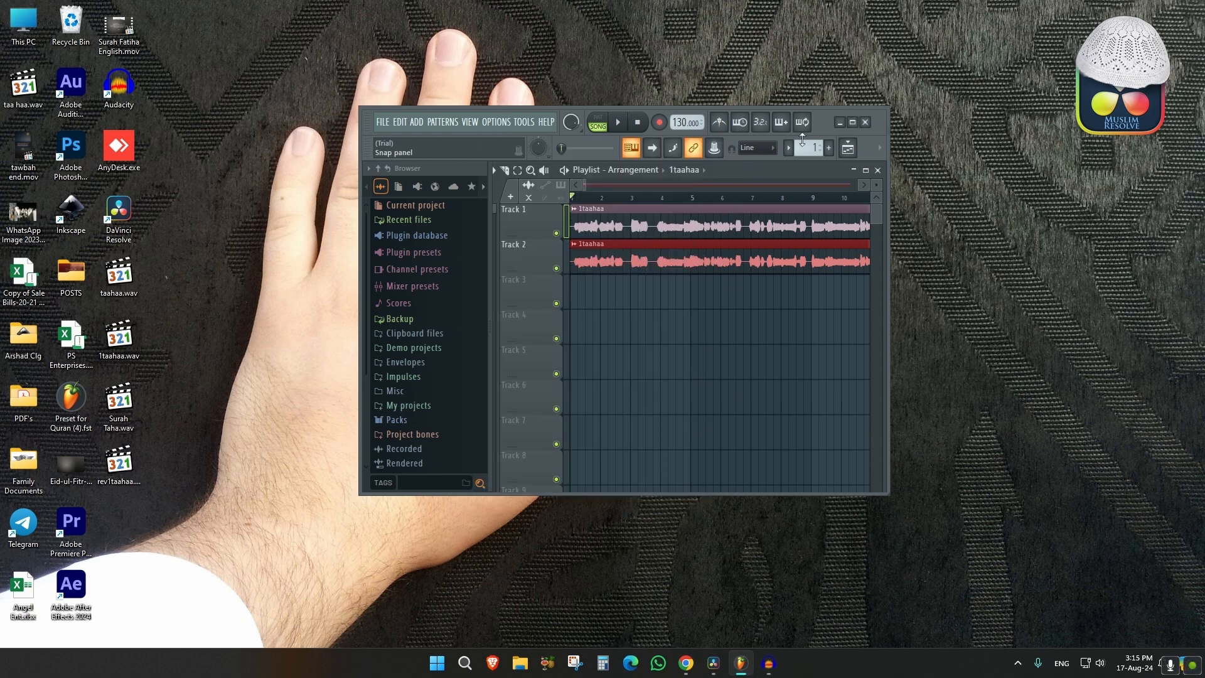
left_click(866, 123)
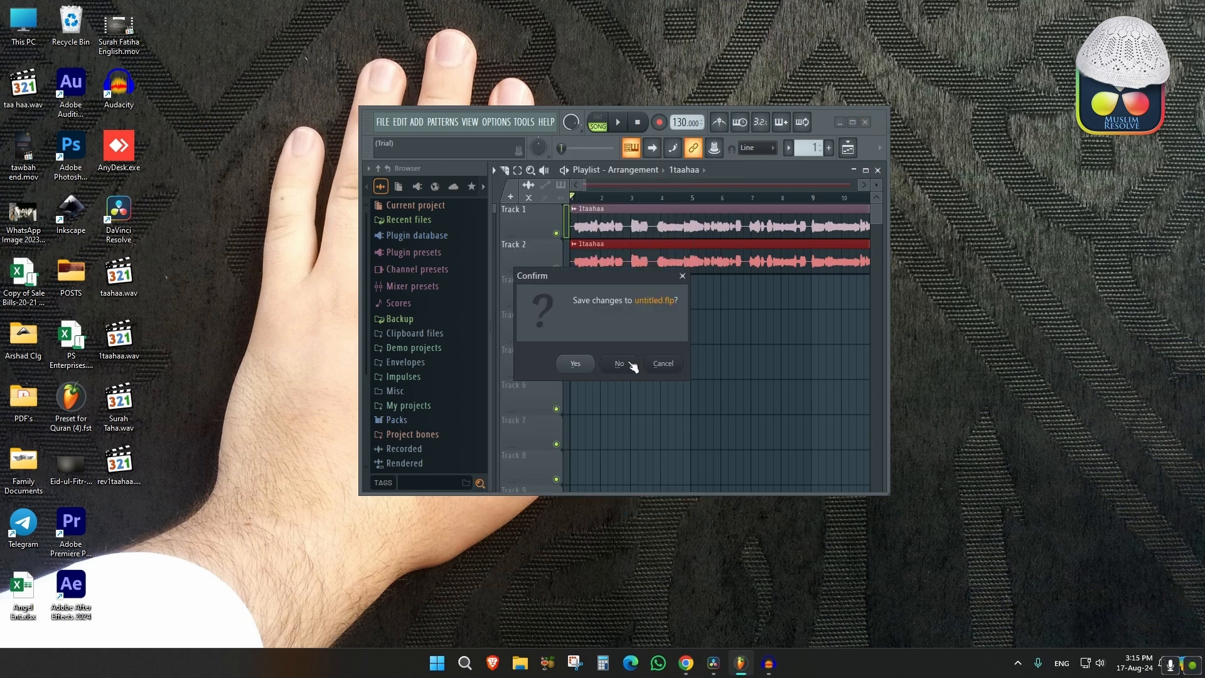
left_click(619, 364)
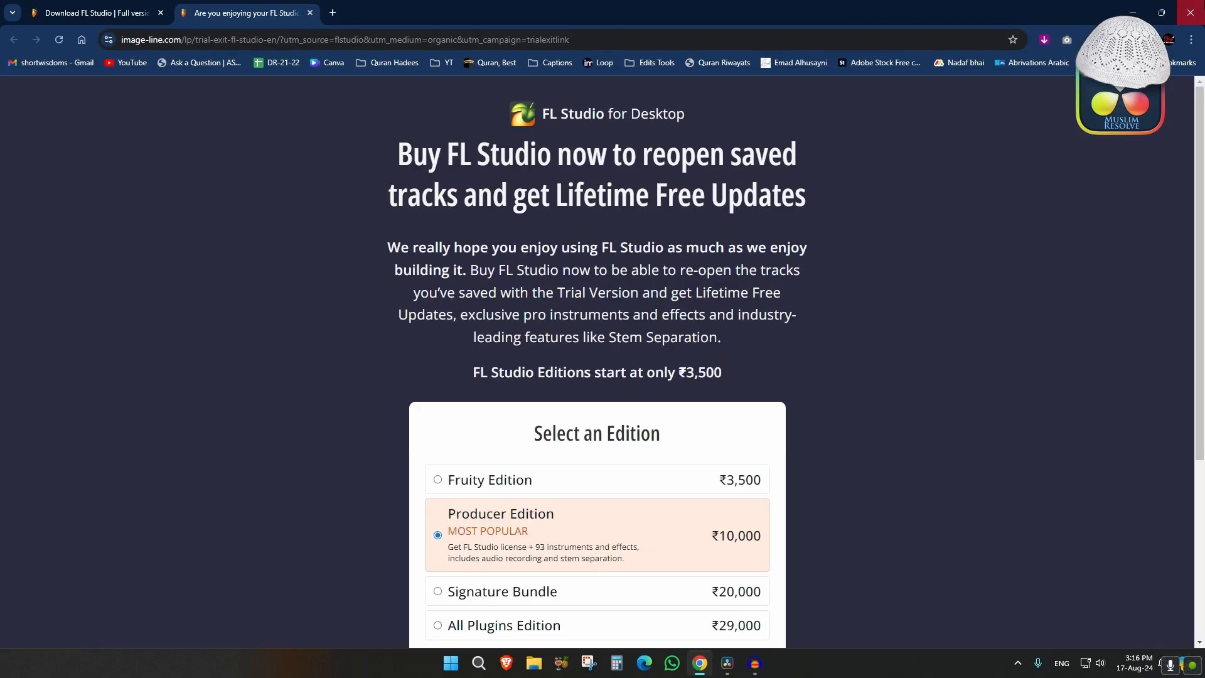
left_click(1191, 13)
Step: Switch back to Audacity, import Surah Taha.wav from the desktop, play its opening seconds and clear the track selection
left_click(755, 663)
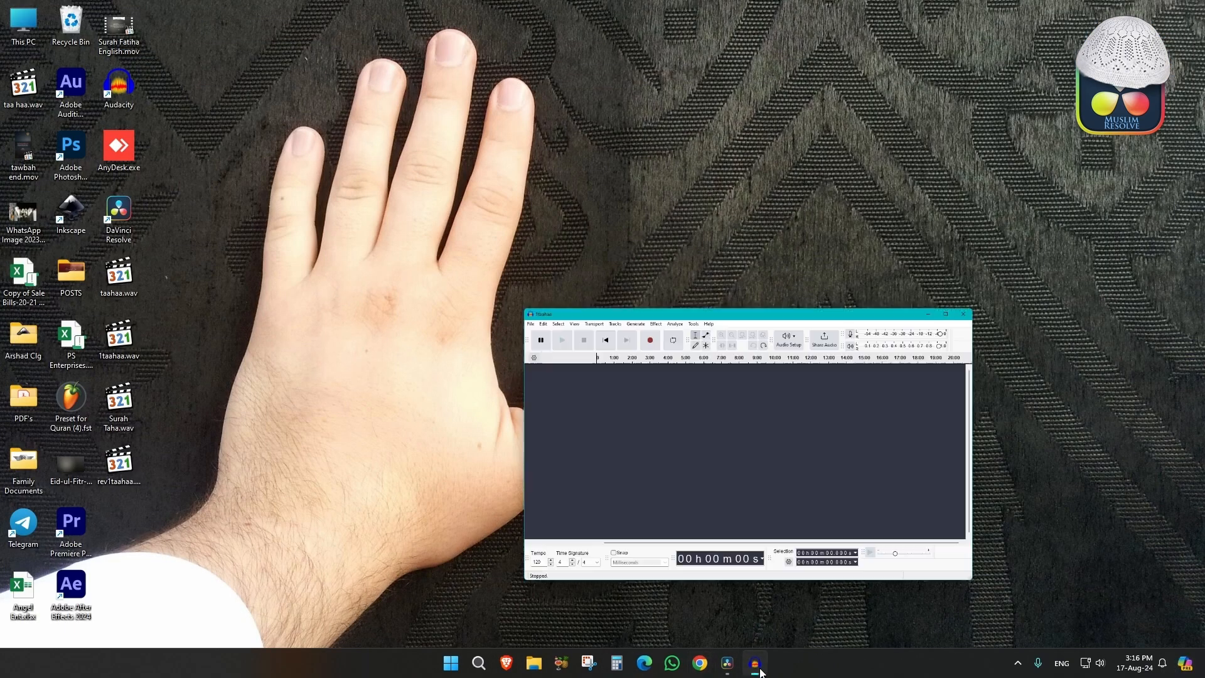
left_click_drag(117, 408, 474, 269)
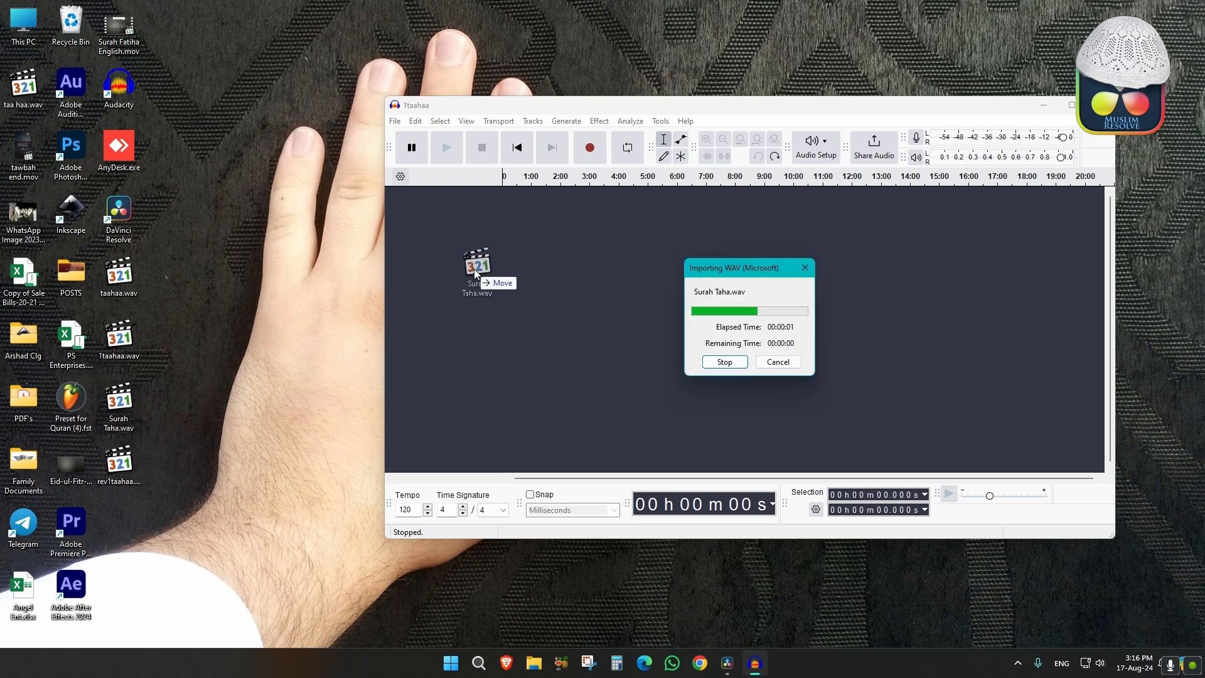
key("space")
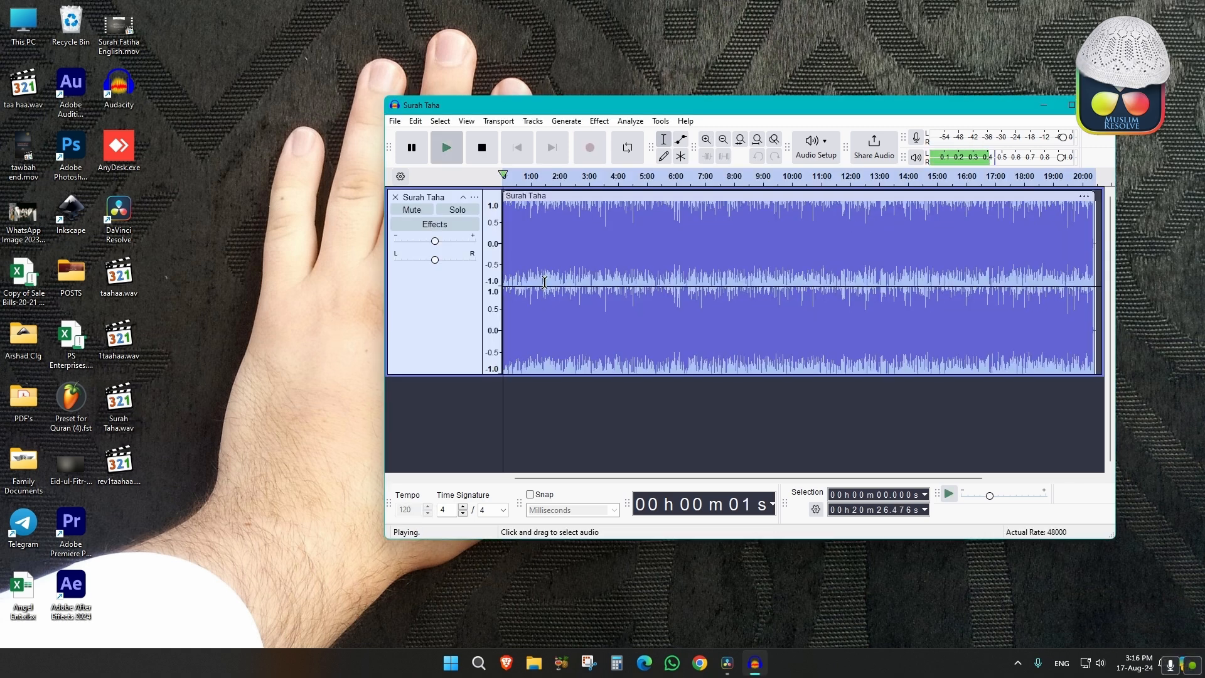
scroll(671, 261, "up", 6)
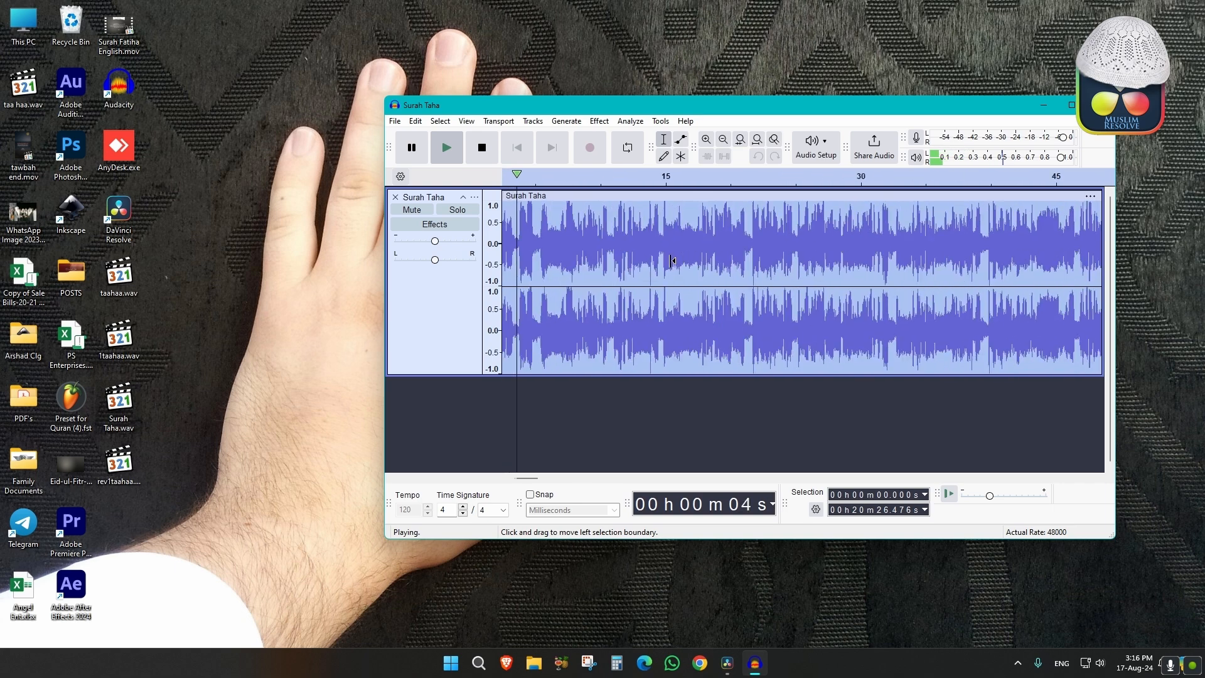
key("space")
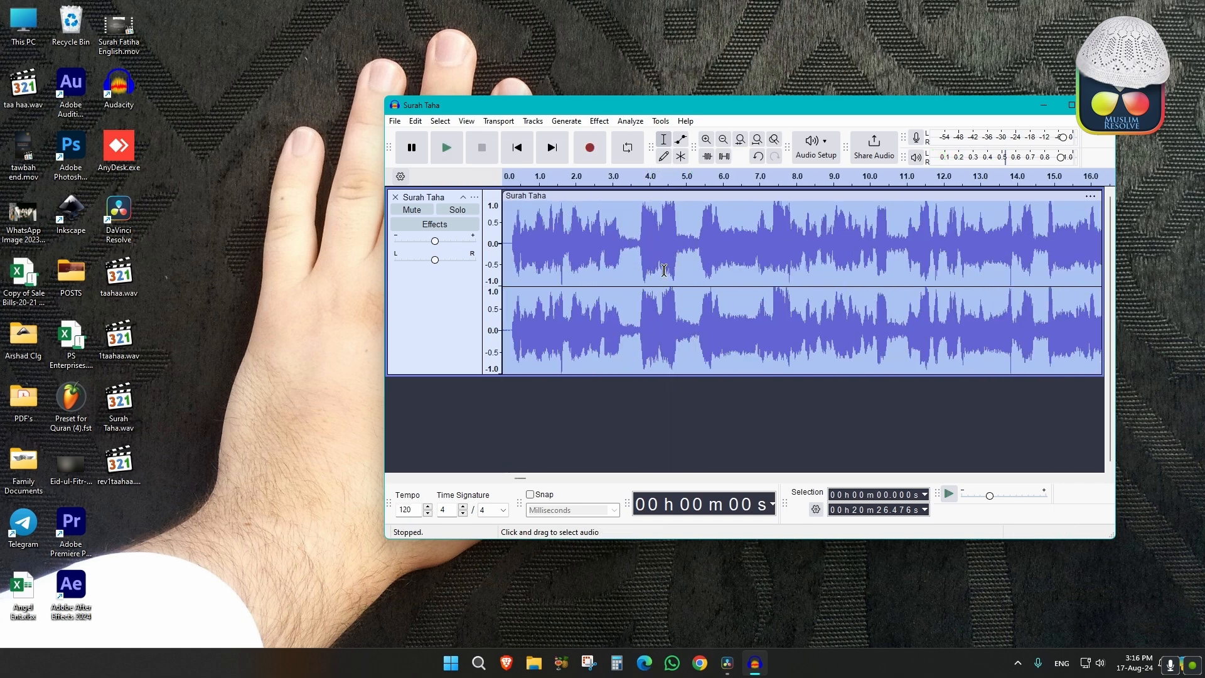
left_click(651, 293)
scroll(647, 289, "down", 3)
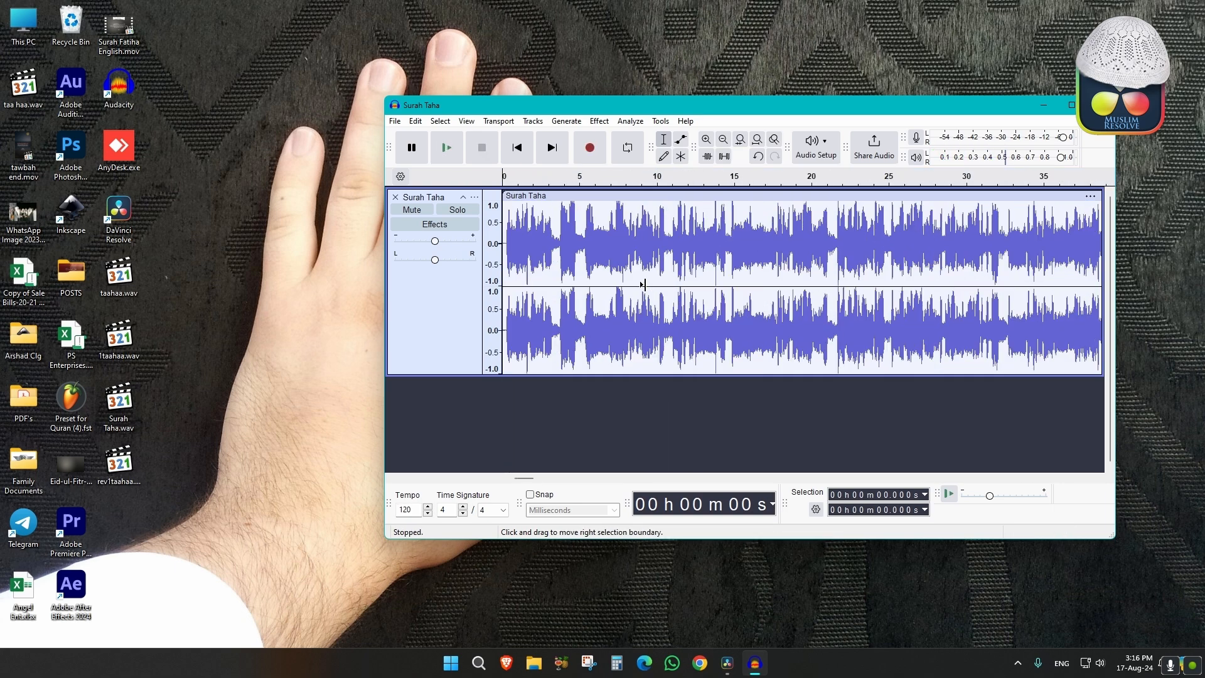
scroll(644, 285, "down", 5)
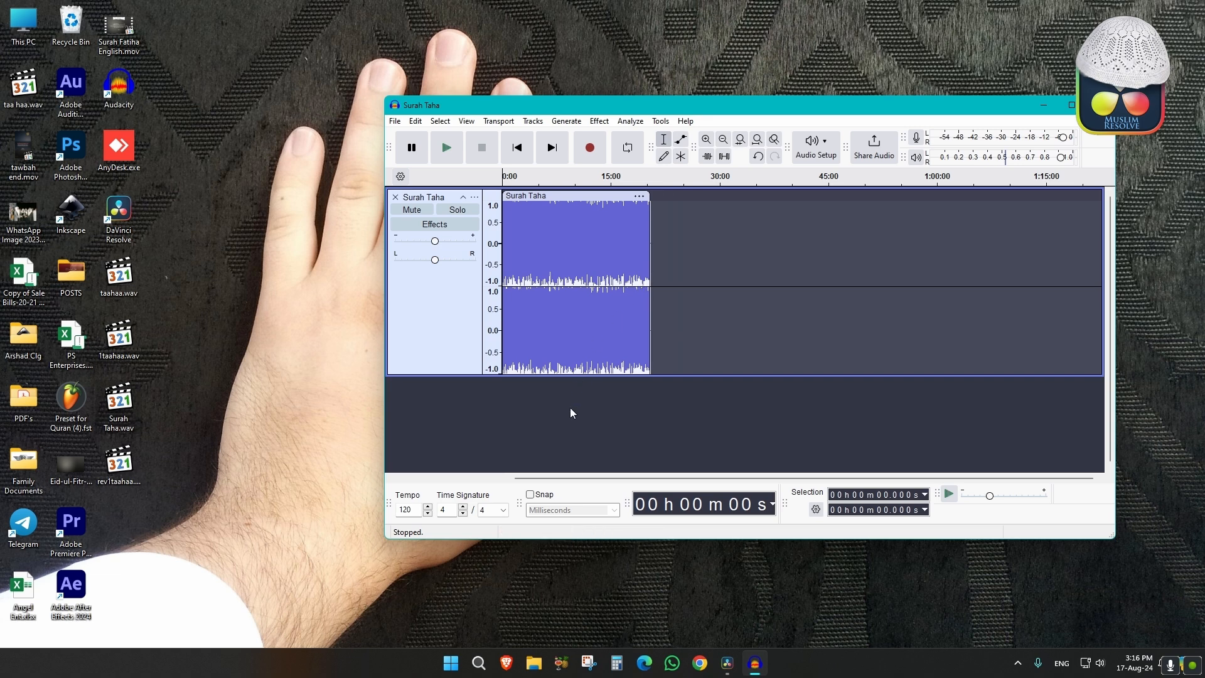
Step: Import rev1taahaa.wav as a second track below Surah Taha and play both tracks together from about 0:45
left_click_drag(108, 472, 529, 430)
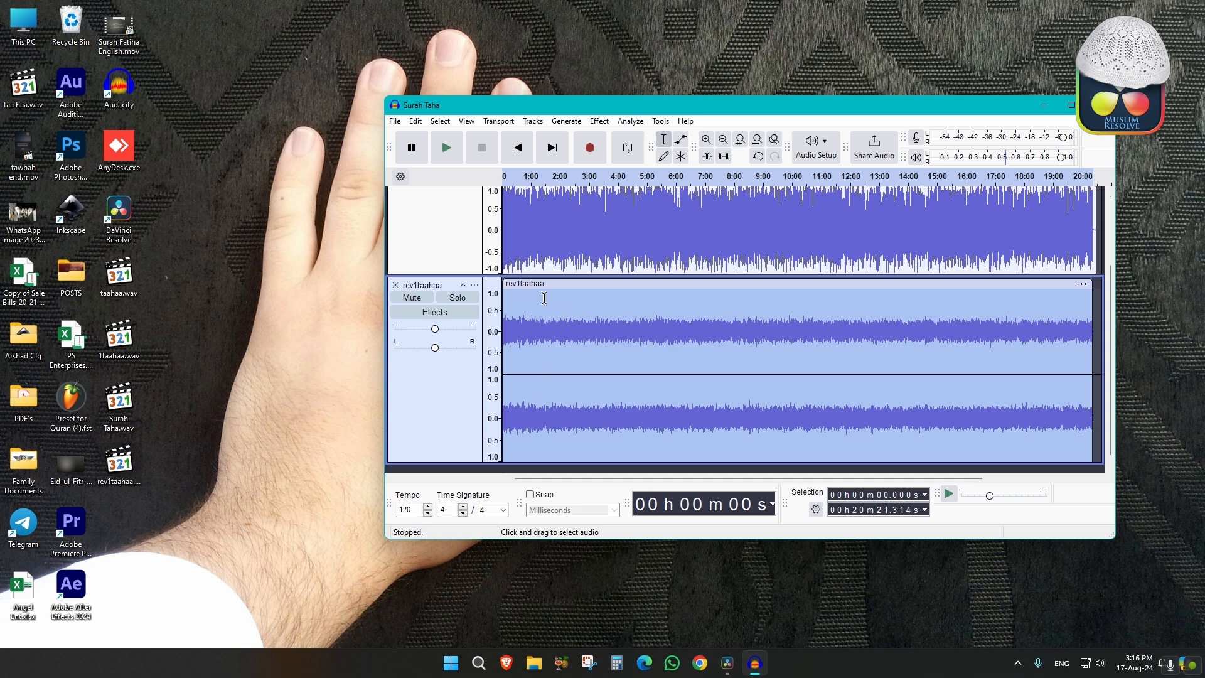
left_click(525, 287)
key("space")
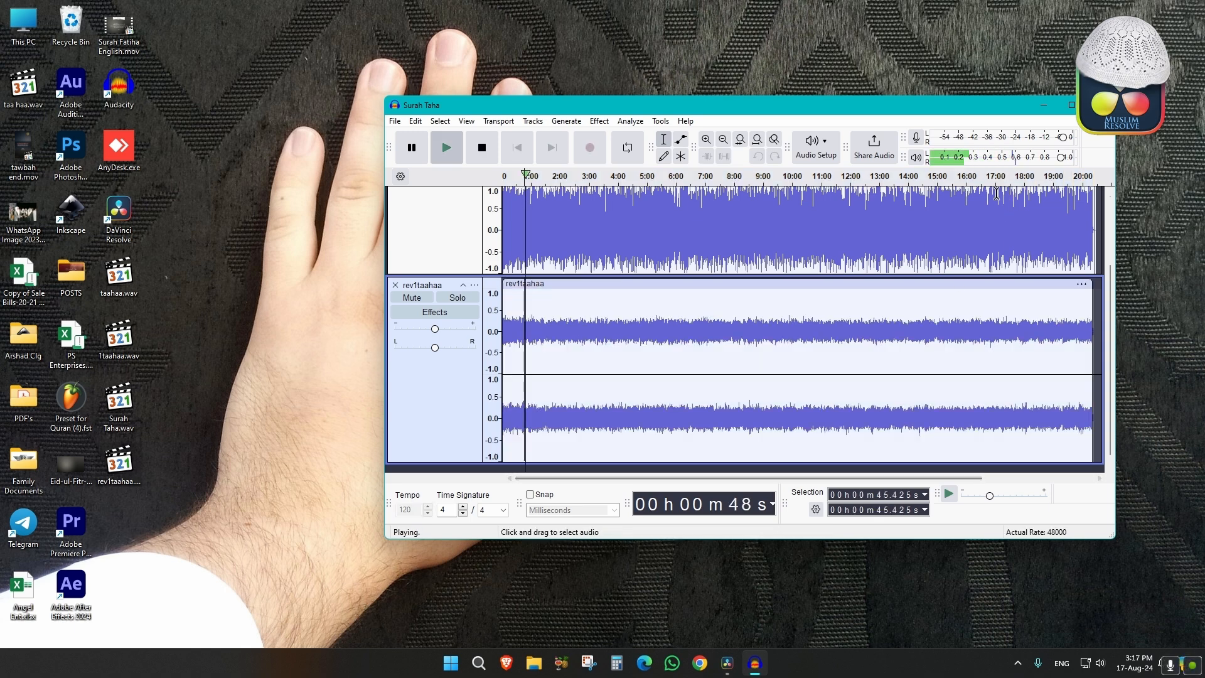
key("space")
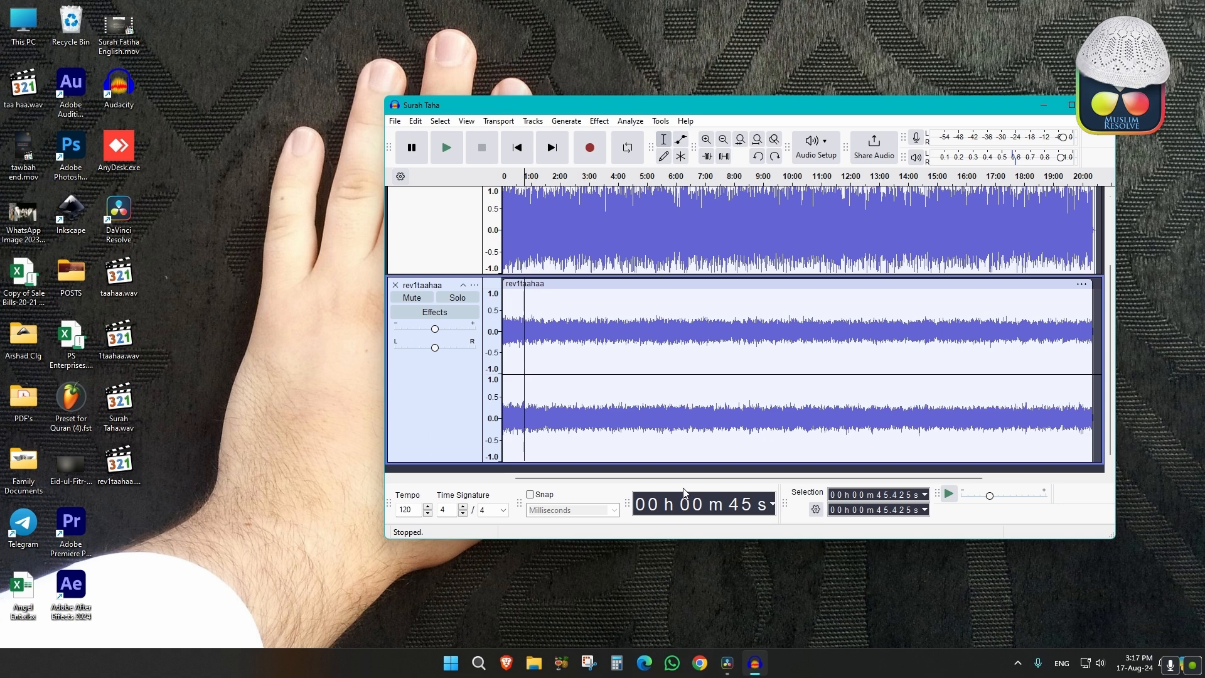
key("space")
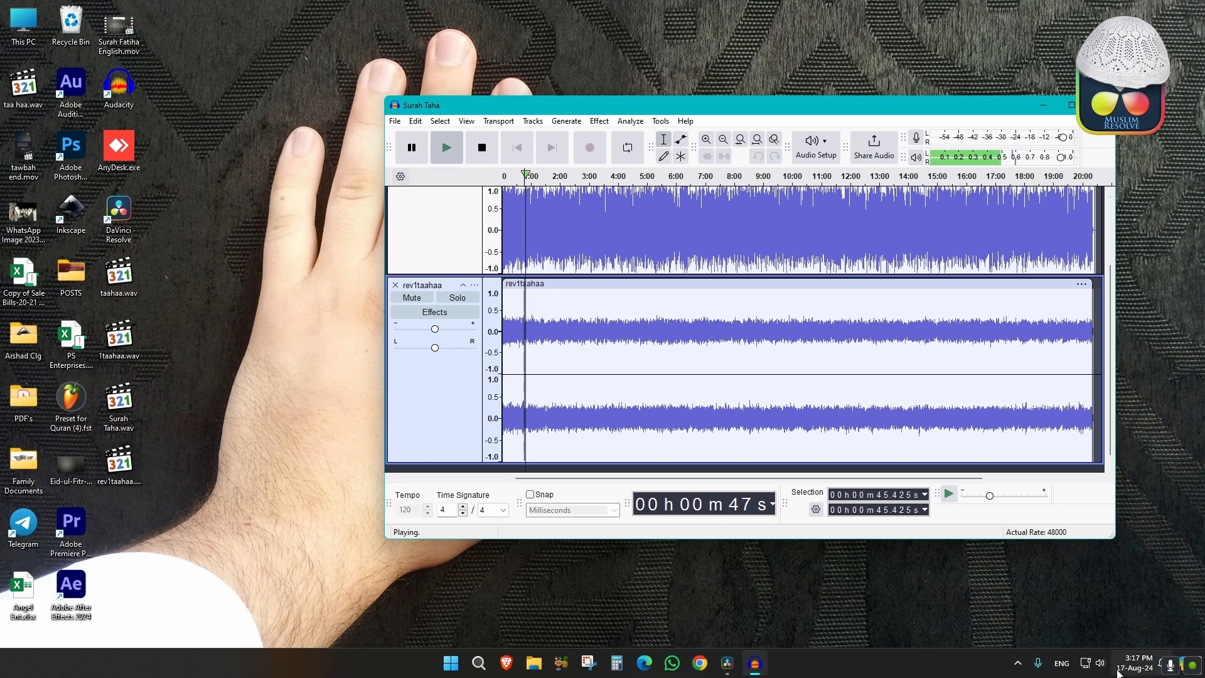
left_click(1092, 663)
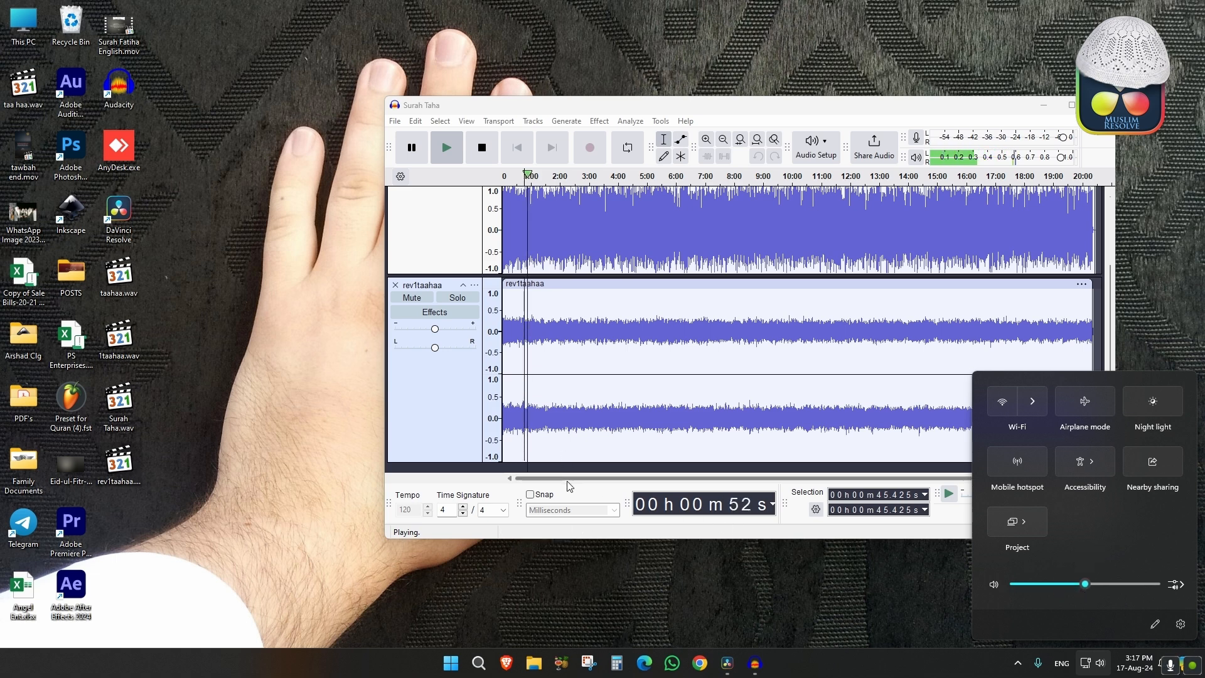
left_click(569, 486)
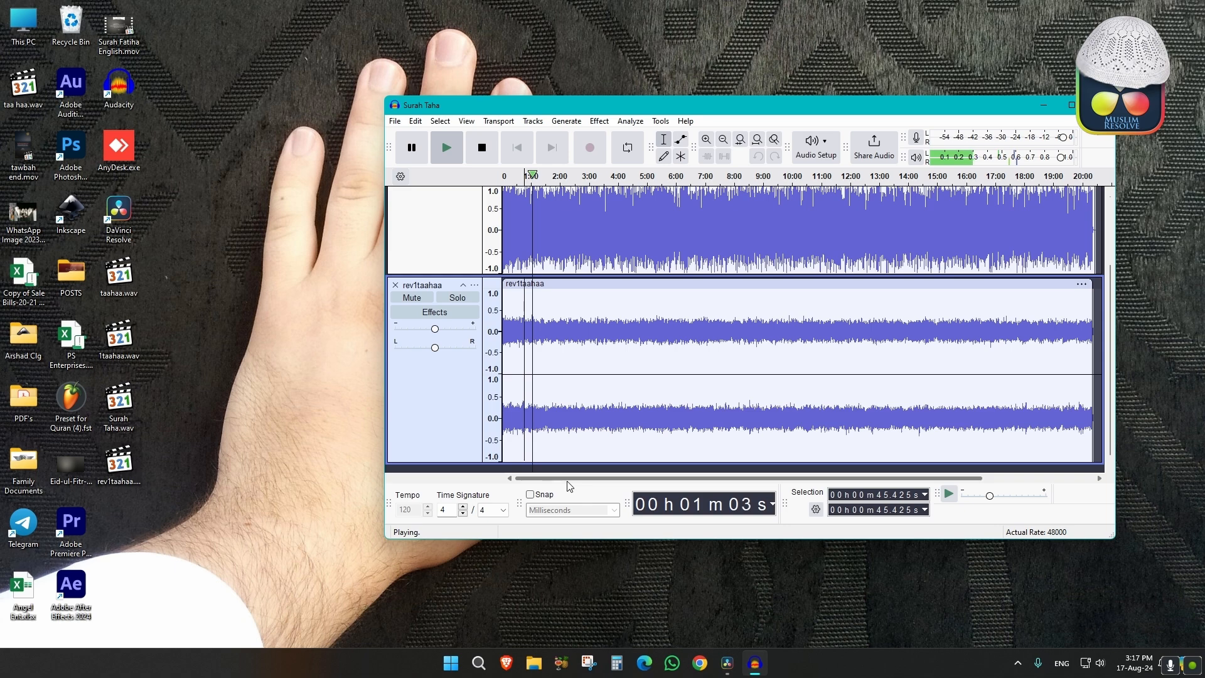
key("space")
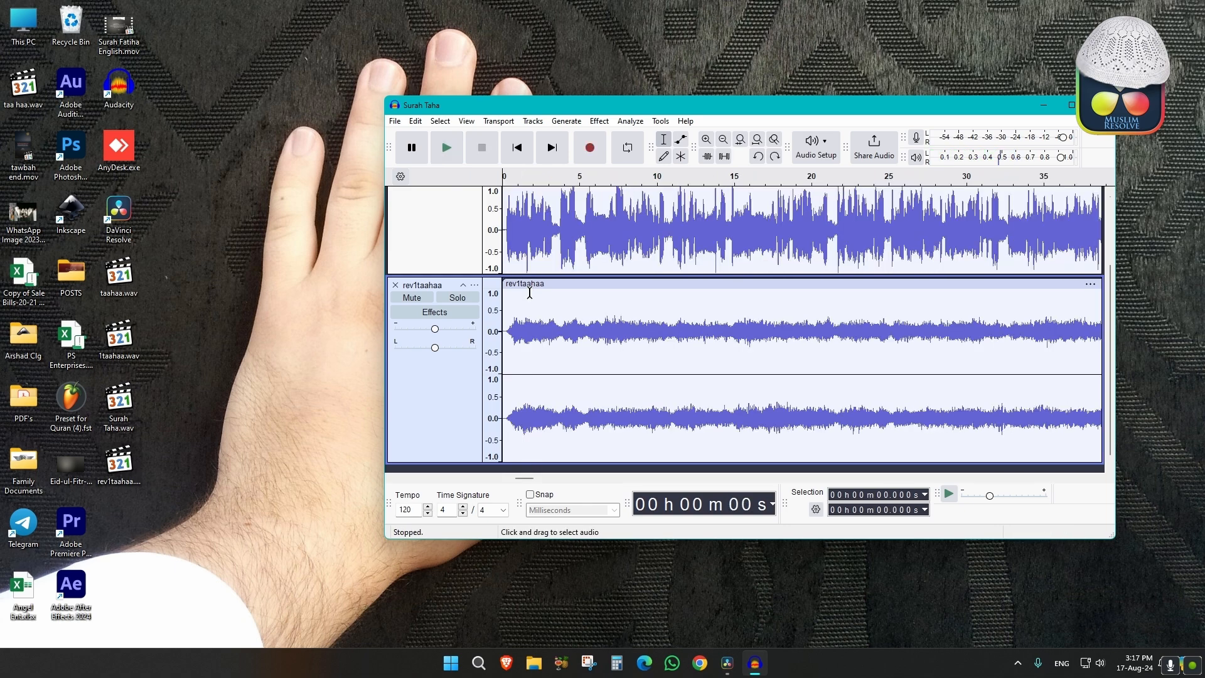
Step: Play the two layered tracks from the beginning for a few seconds and stop
scroll(529, 293, "up", 3)
scroll(507, 398, "down", 3)
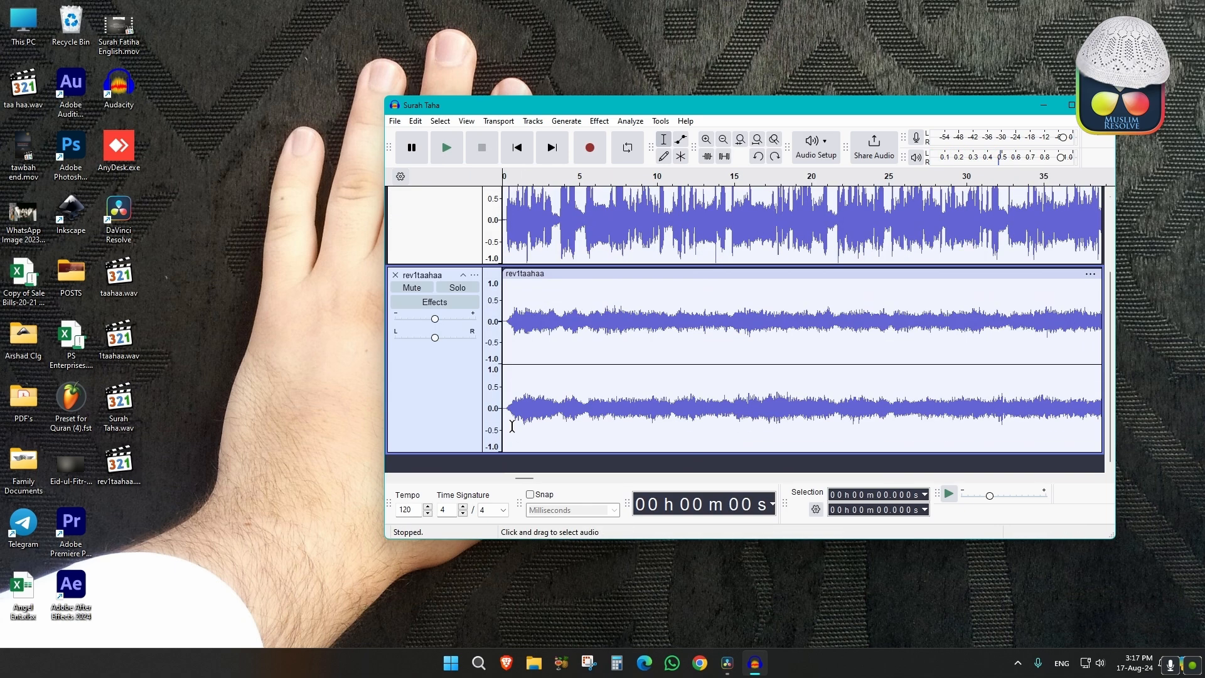
scroll(508, 285, "up", 3)
scroll(518, 293, "down", 3)
key("space")
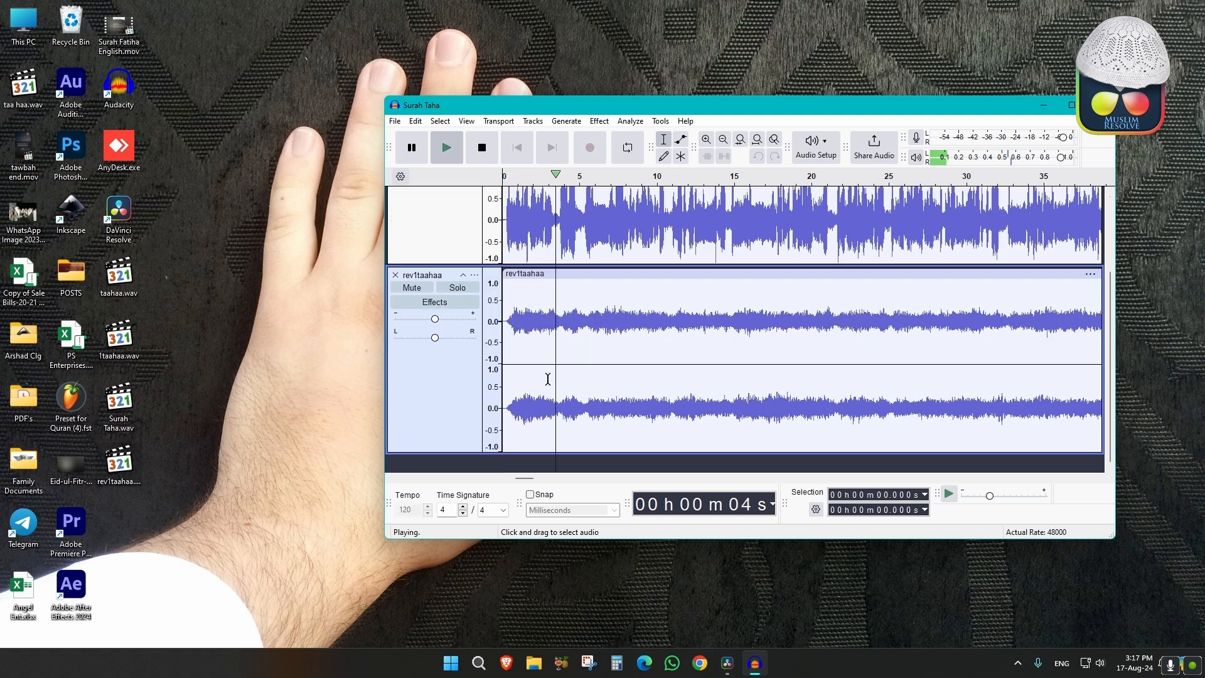
key("space")
left_click(572, 336)
Step: Export the entire two-track project to the Desktop as a stereo 48000 Hz, 24-bit WAV named 1Surah Taha.wav
left_click(395, 122)
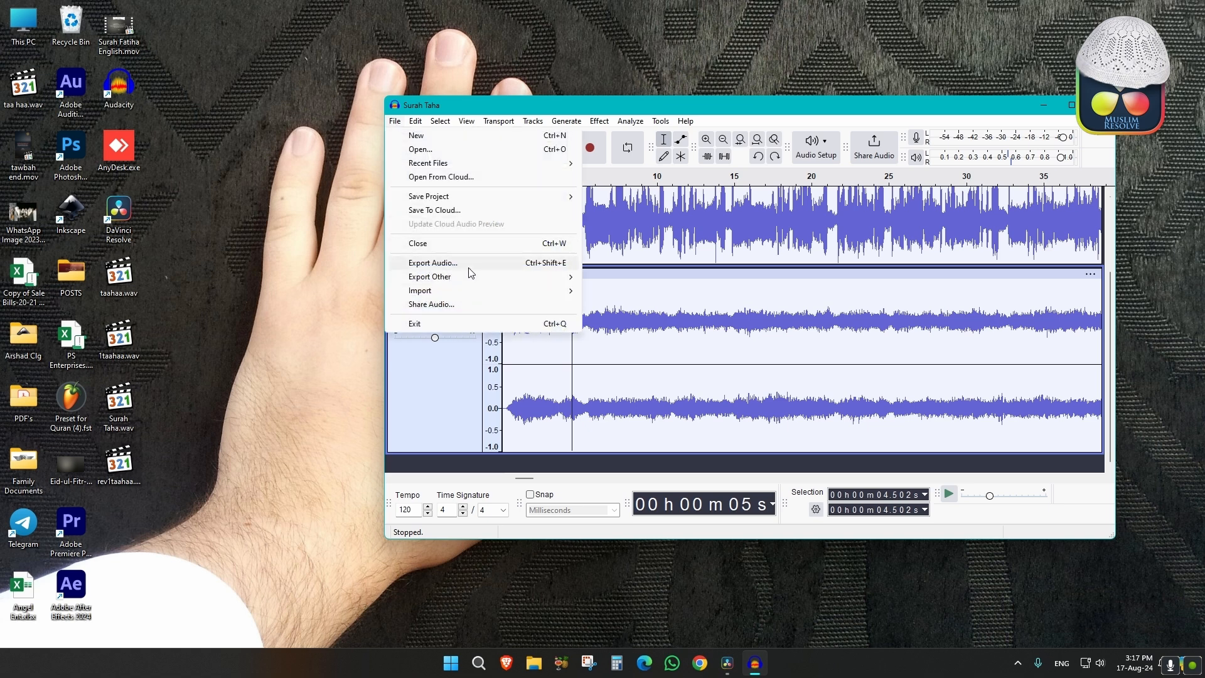
left_click(518, 264)
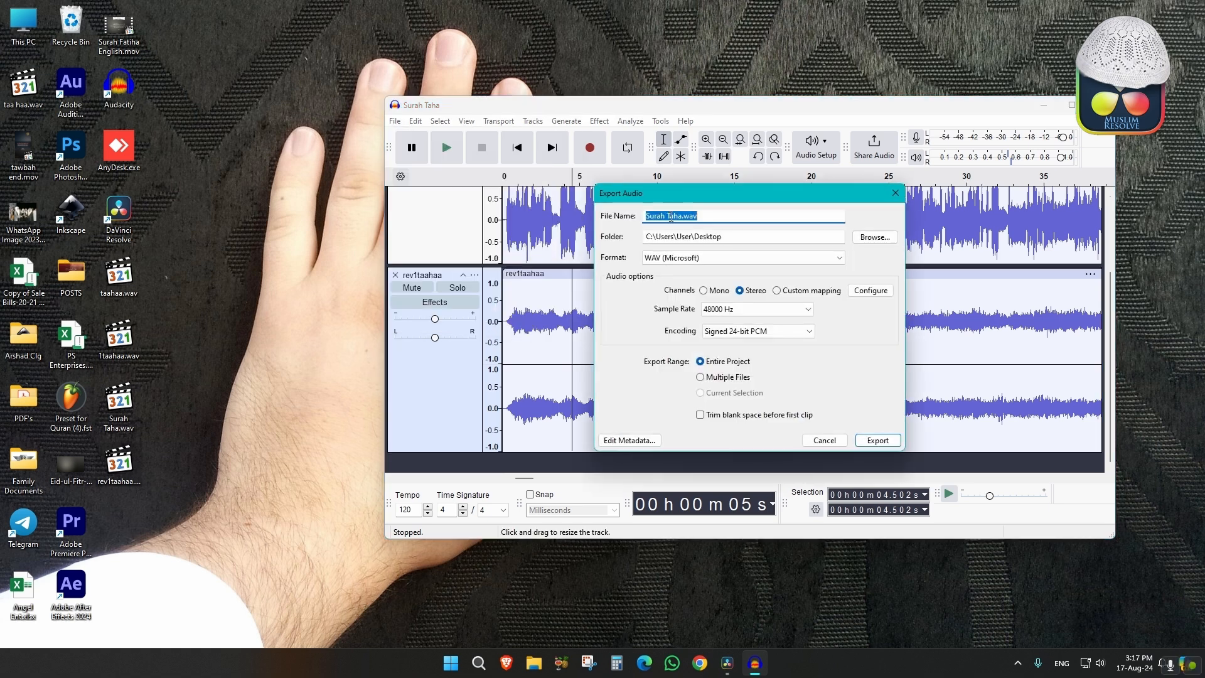
key("Home")
type("1")
key("Return")
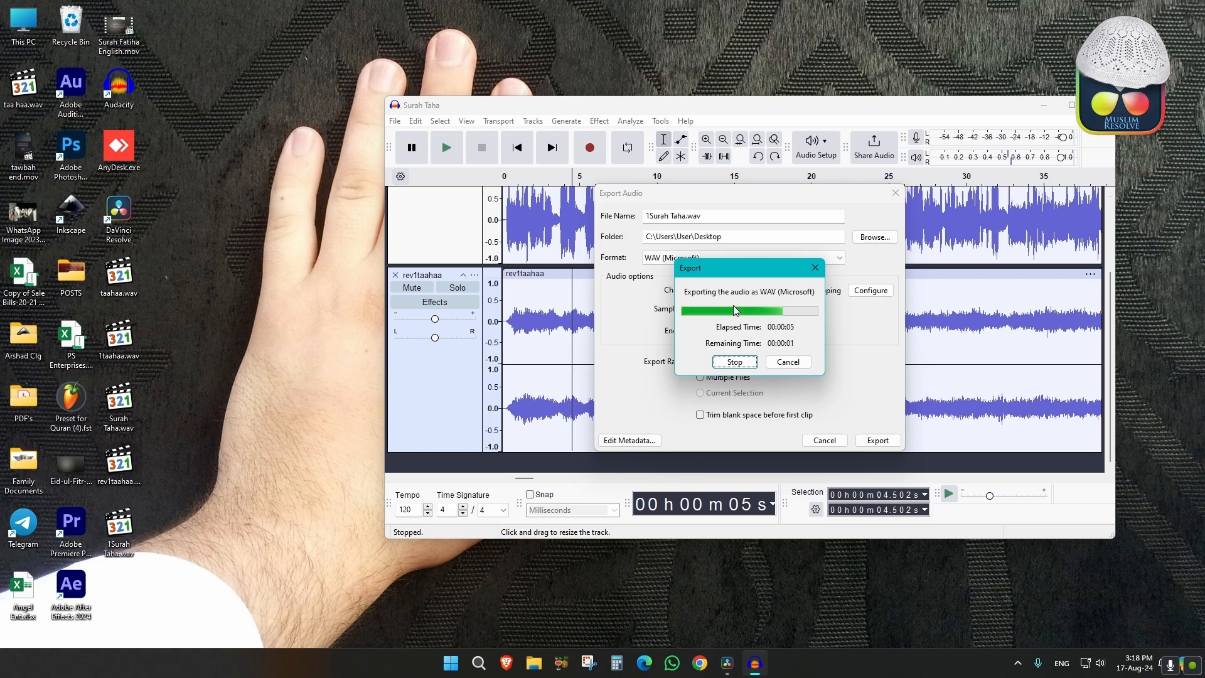
Step: Undo both track imports to empty the project and import 1Surah Taha.wav from the desktop
scroll(733, 306, "up", 3)
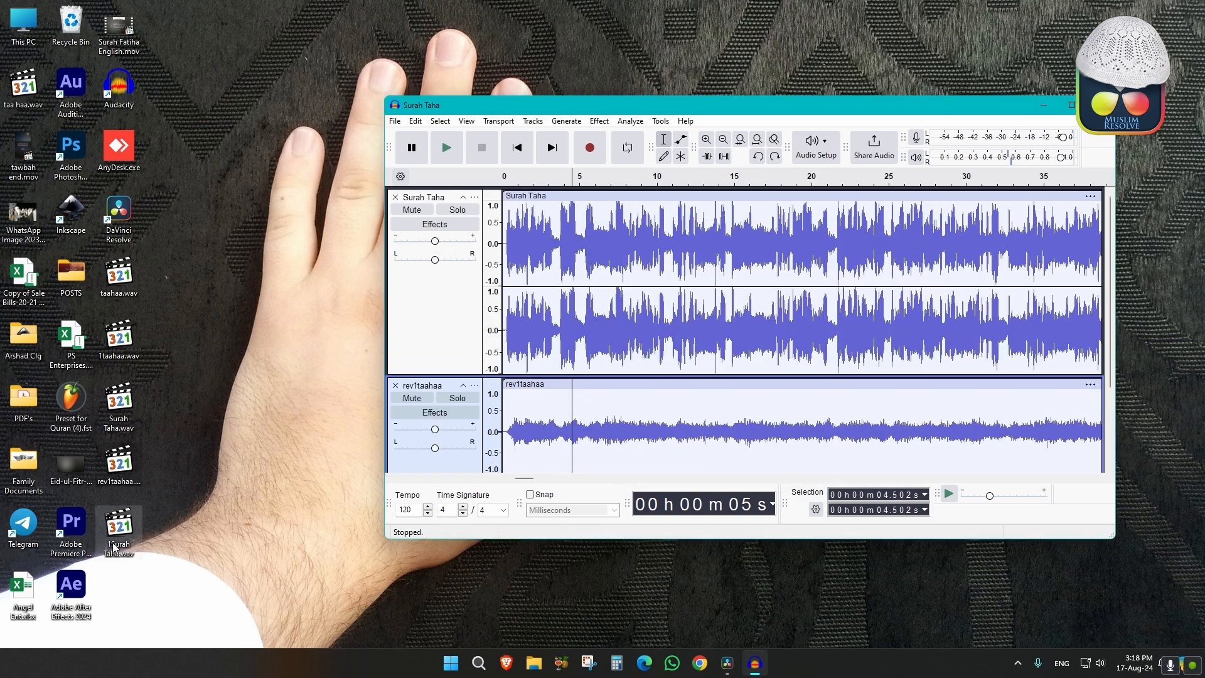
key("ctrl+z")
key("ctrl+z")
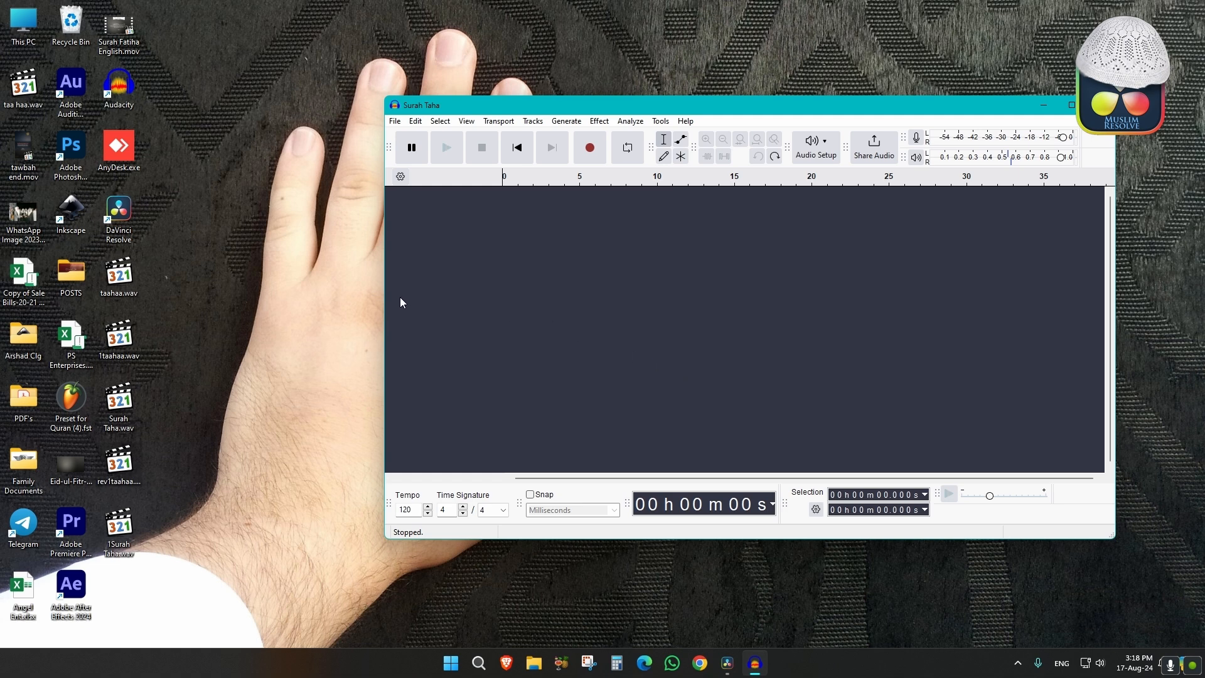
left_click_drag(118, 528, 552, 311)
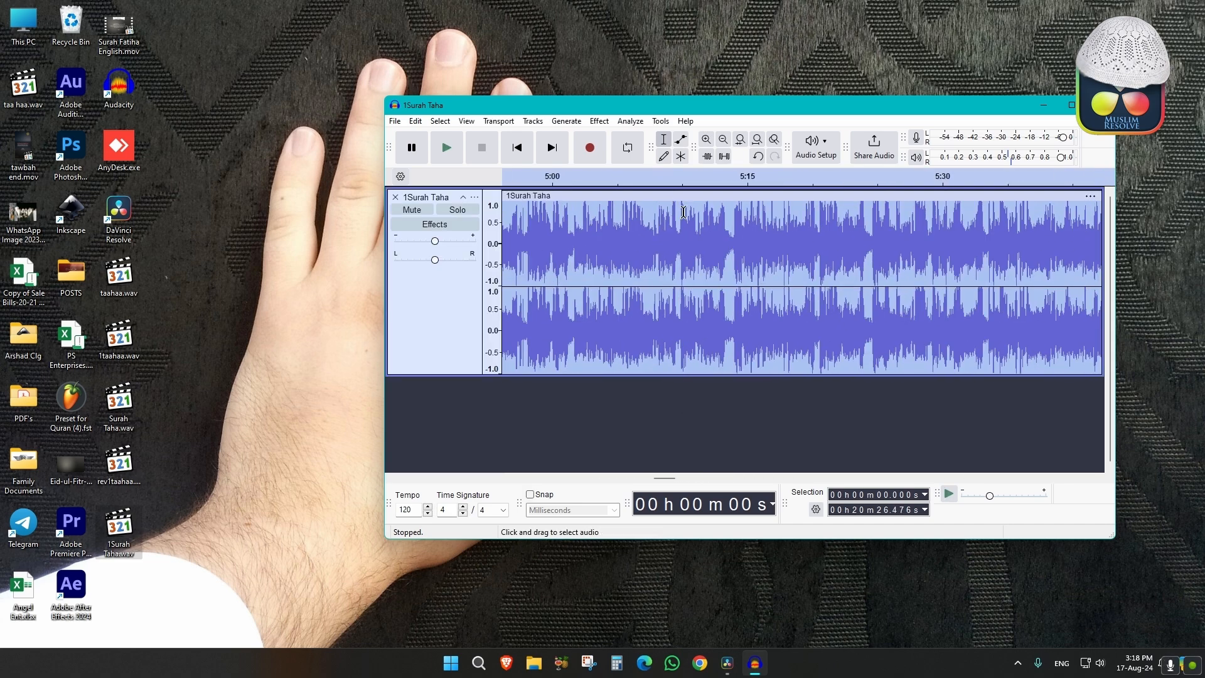
scroll(630, 215, "up", 2)
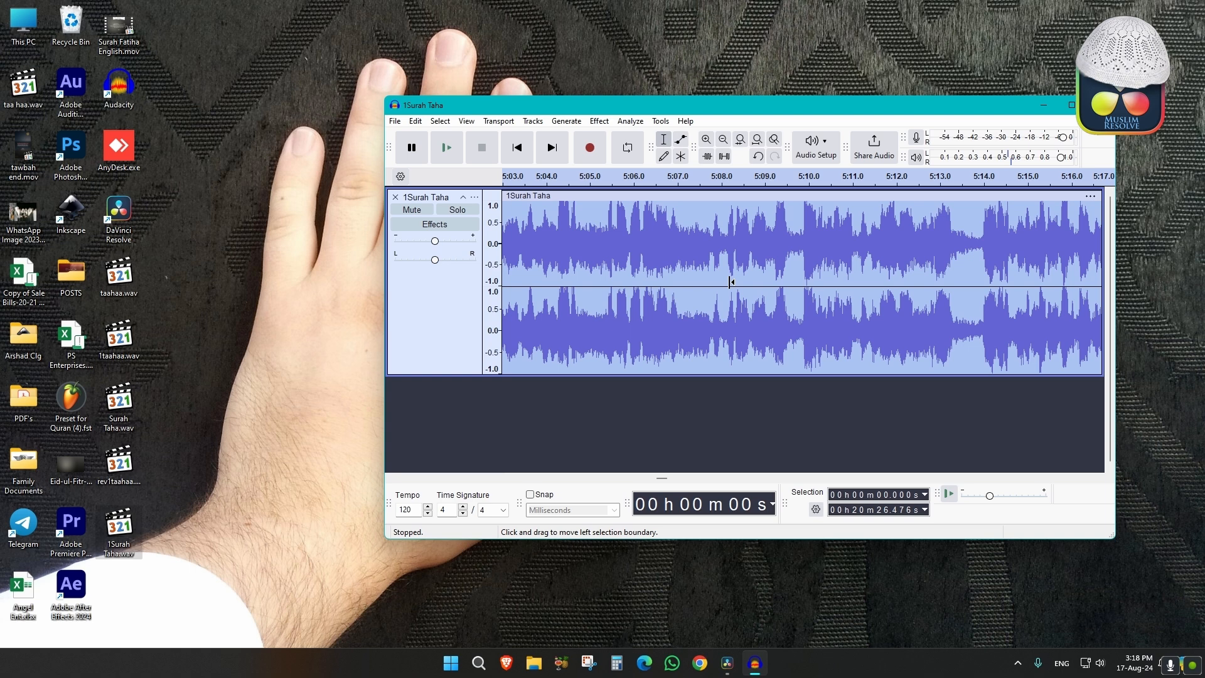
Step: Apply the Compressor to the whole 1Surah Taha track with a -10 dB threshold, ratio 10, 5 dB knee, 30 ms attack and 150 ms release
left_click(599, 120)
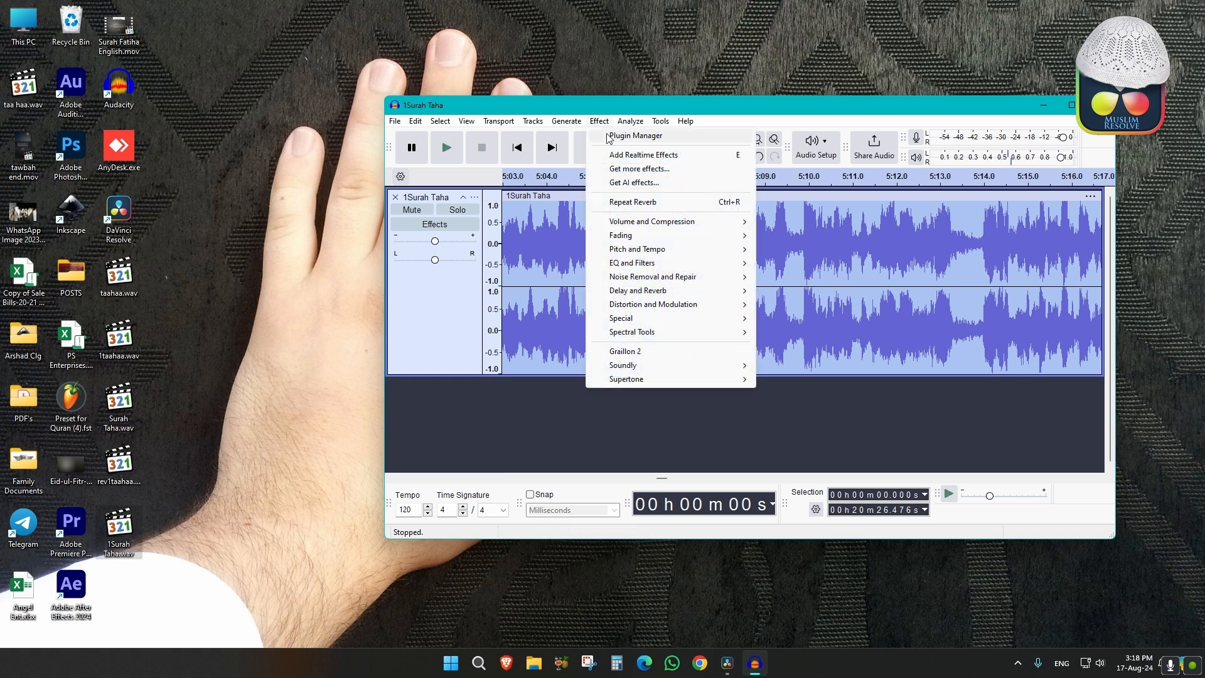
mouse_move(624, 220)
left_click(775, 249)
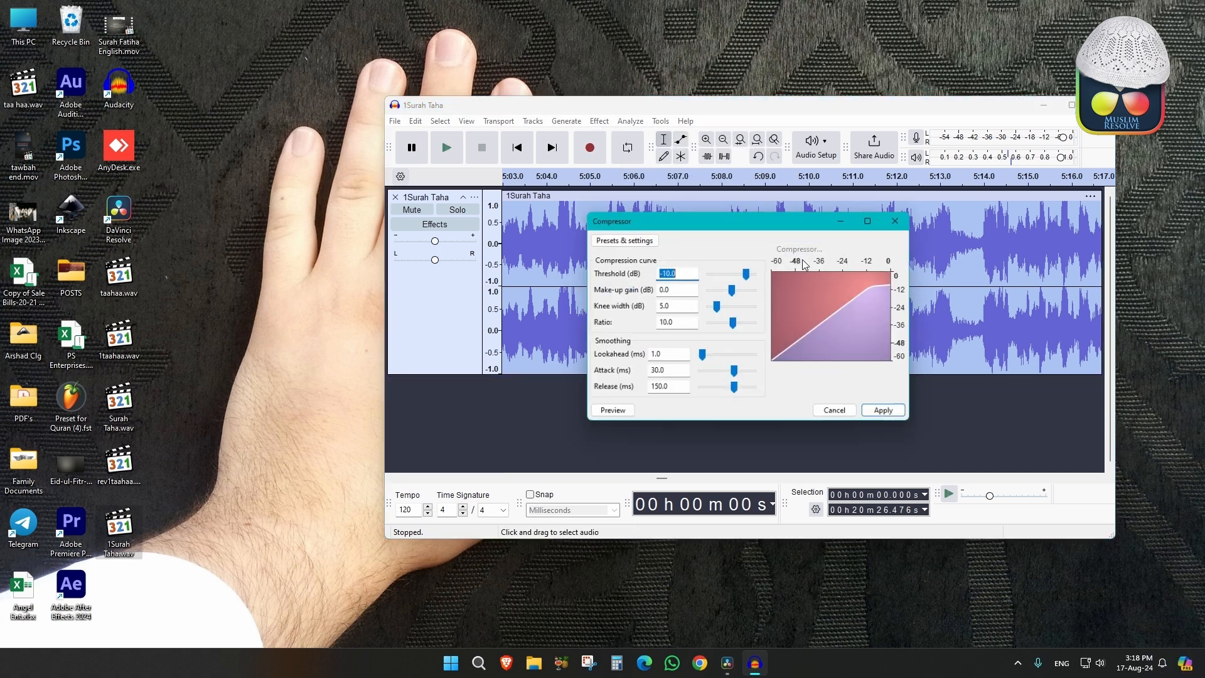
left_click(900, 421)
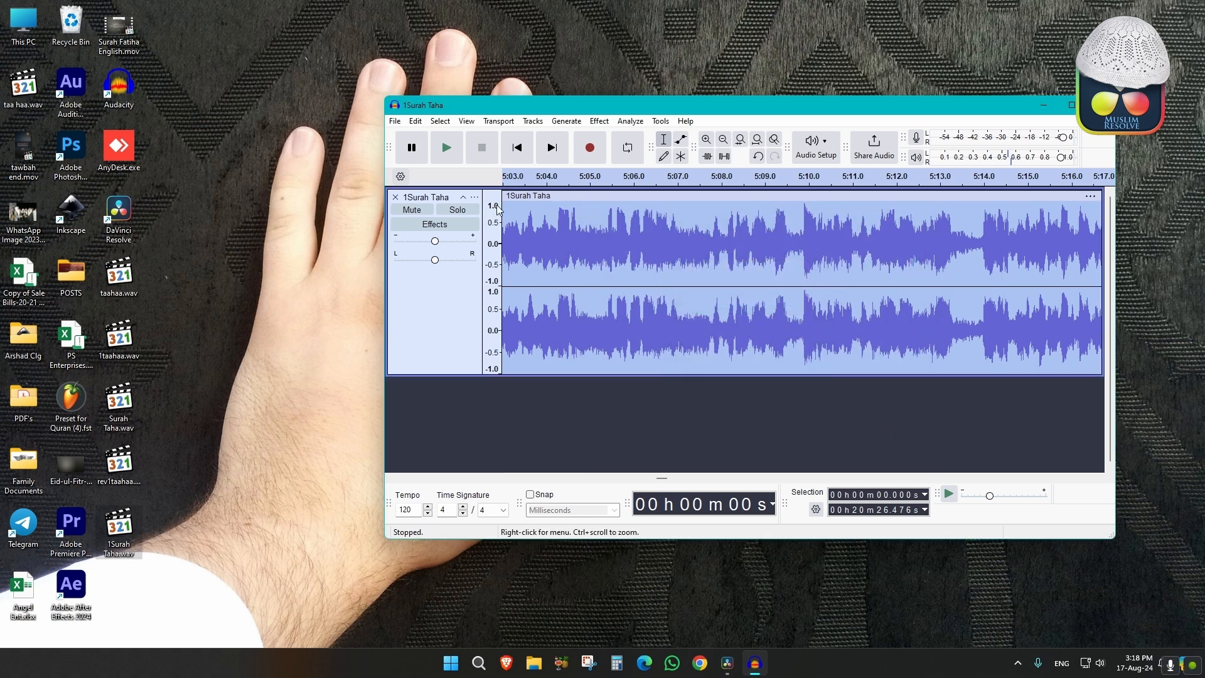
Step: Play the compressed track from the beginning for about 24 seconds and stop
key("Home")
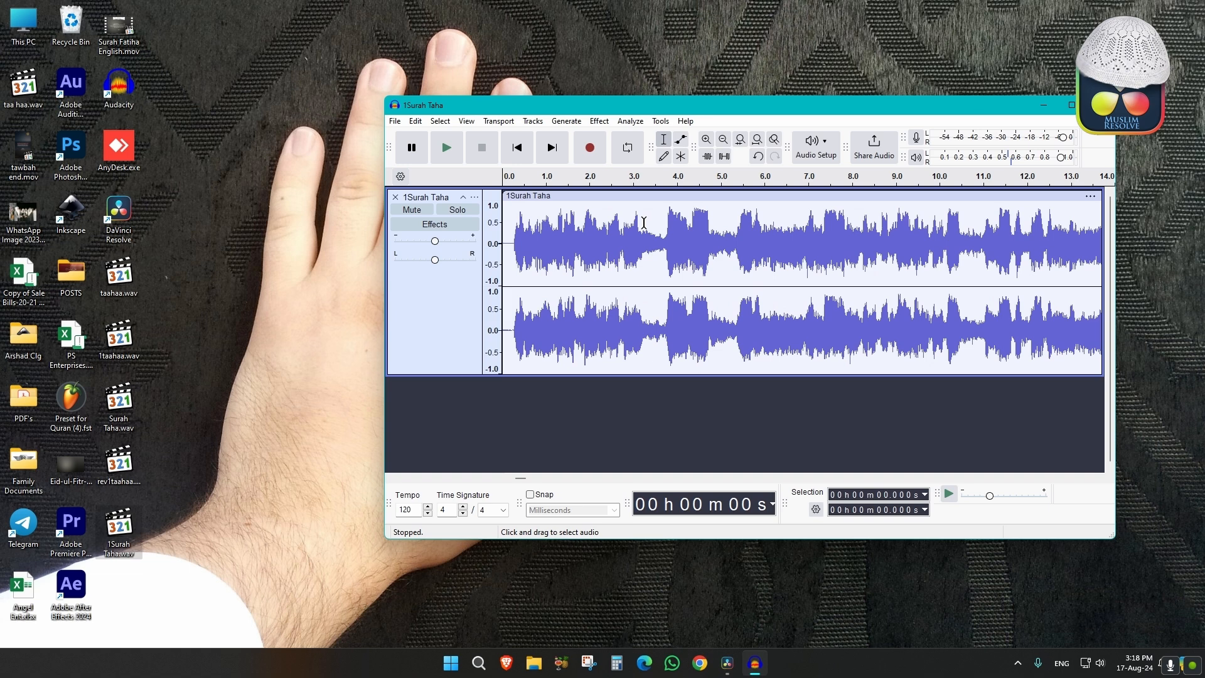
key("space")
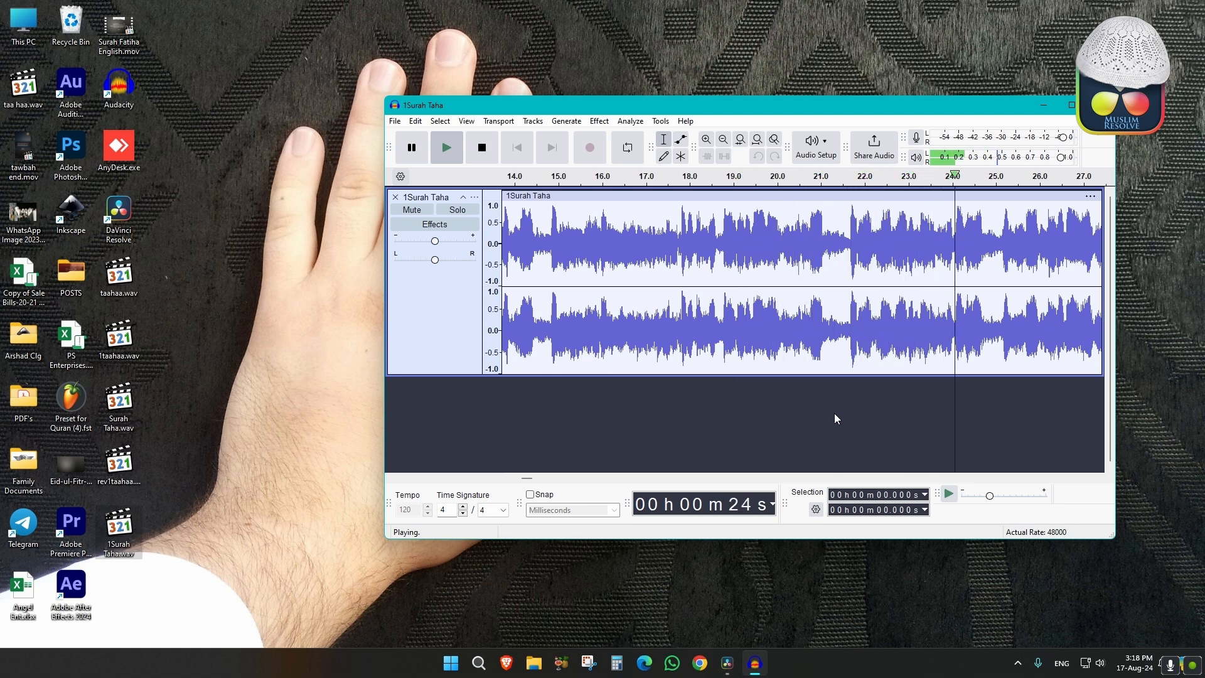
key("space")
Step: Export the entire project to the Desktop as a stereo 48000 Hz, 24-bit WAV named Final Surah Taha.wav and close Audacity
left_click(397, 123)
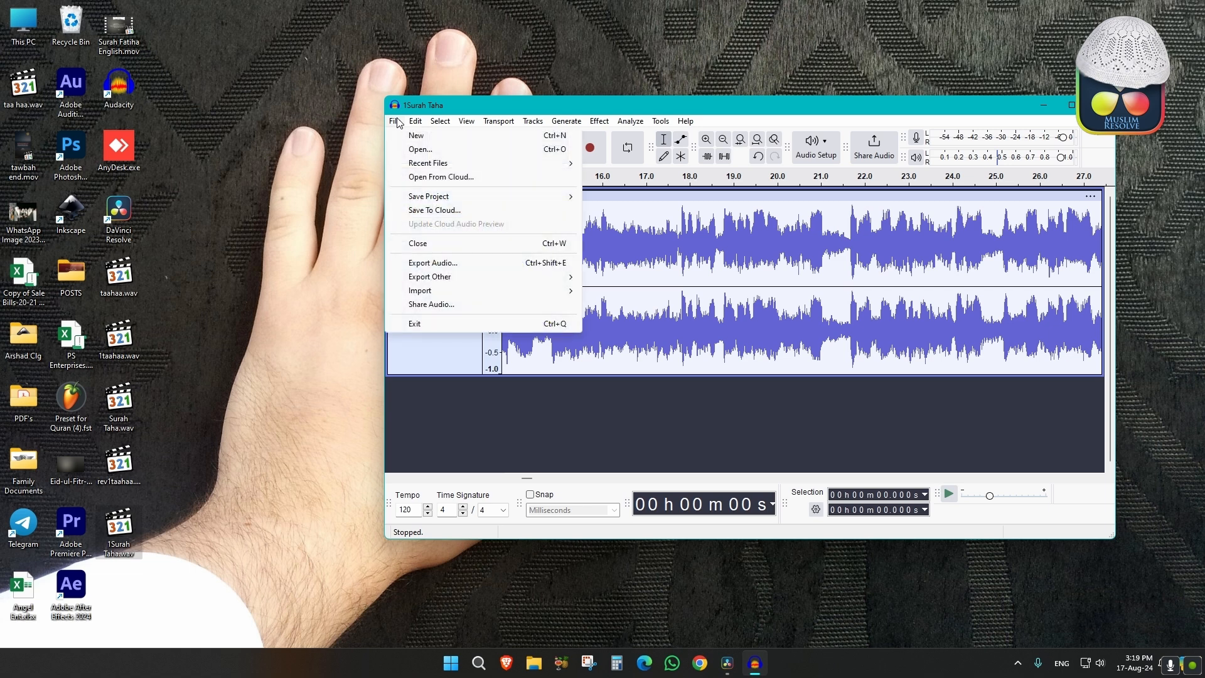
left_click(423, 263)
key("Left")
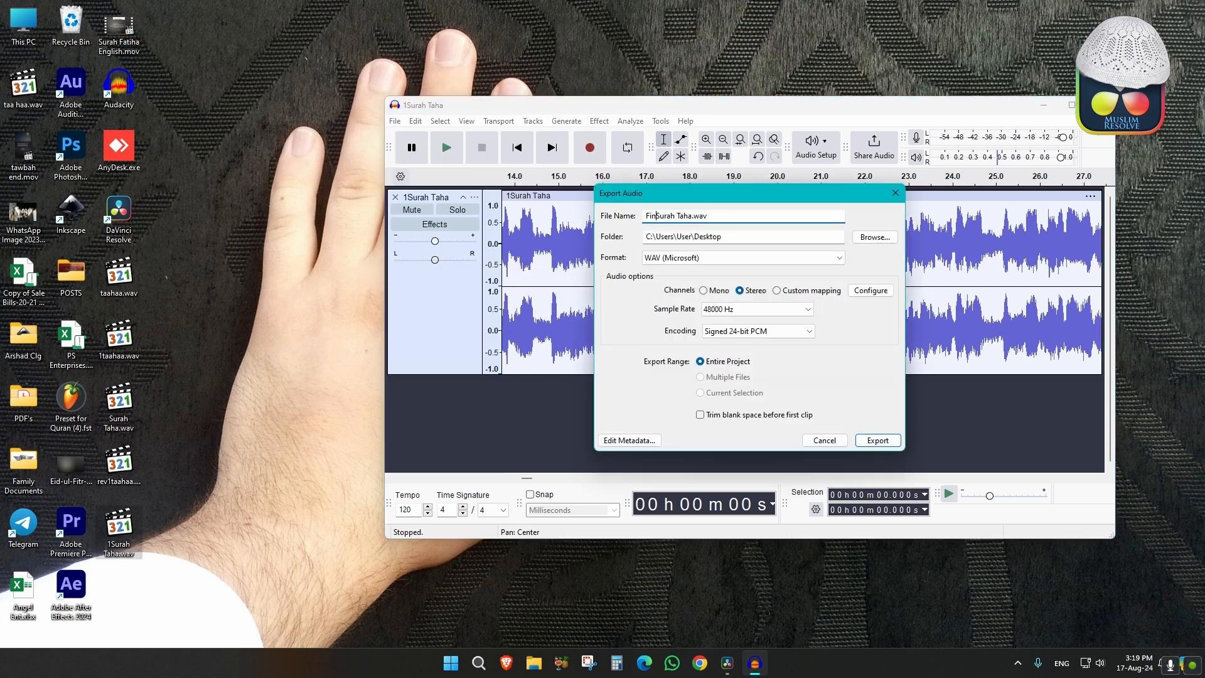
type("Final")
left_click(876, 441)
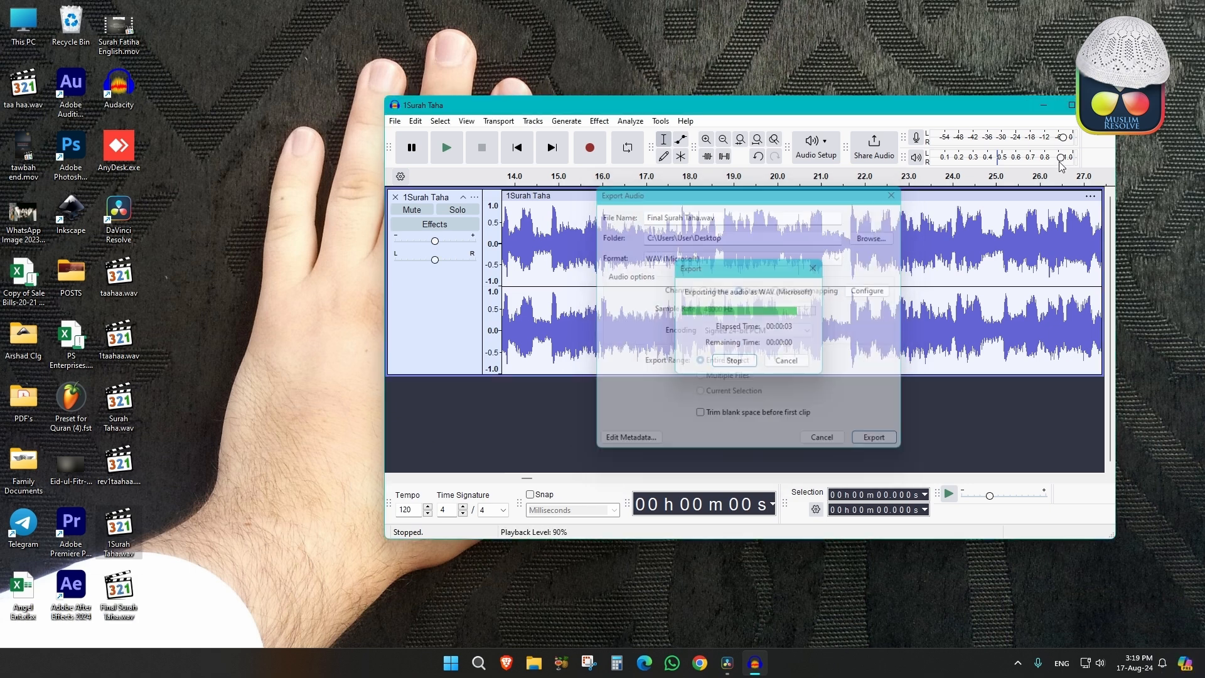
left_click(1099, 105)
left_click(777, 321)
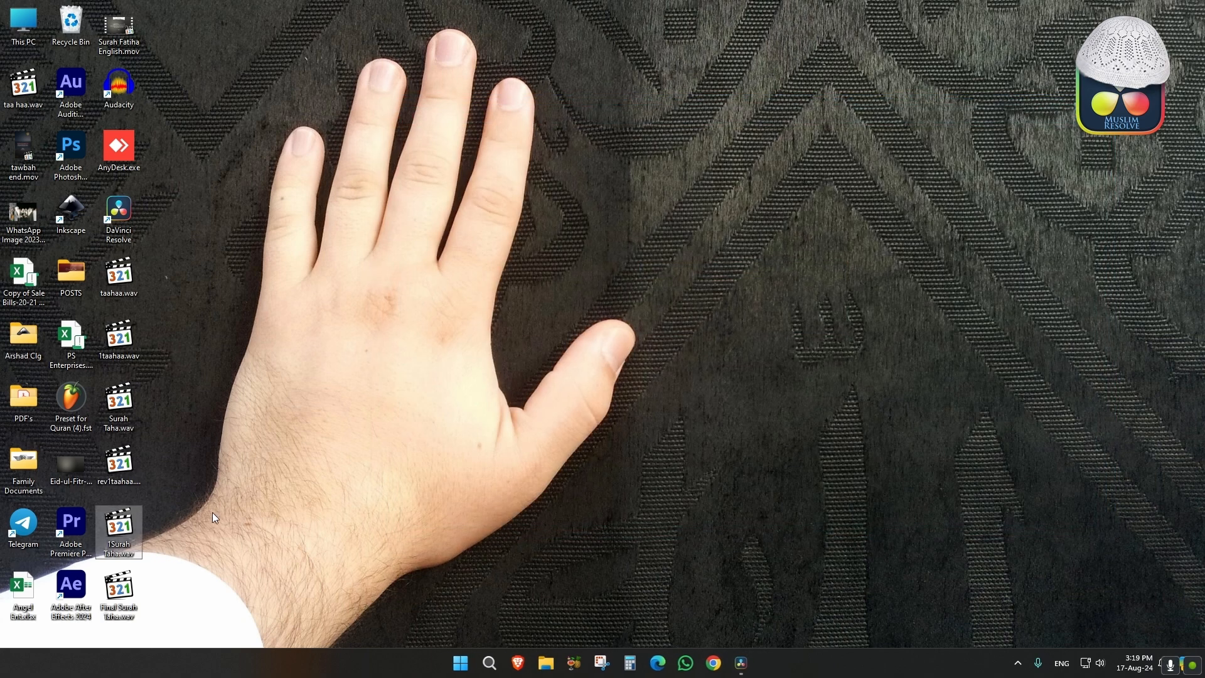
Step: Play Final Surah Taha.wav from the desktop in Media Player Classic at full volume, skip to about the middle, and close the player
double_click(136, 589)
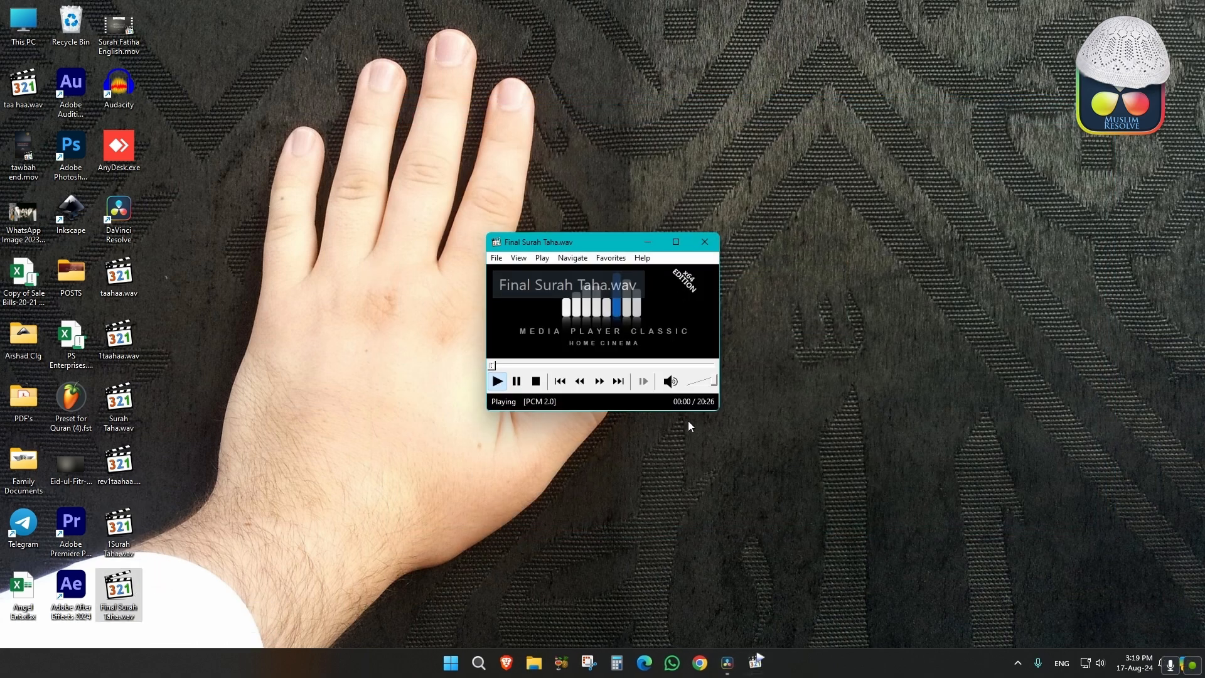
left_click(714, 383)
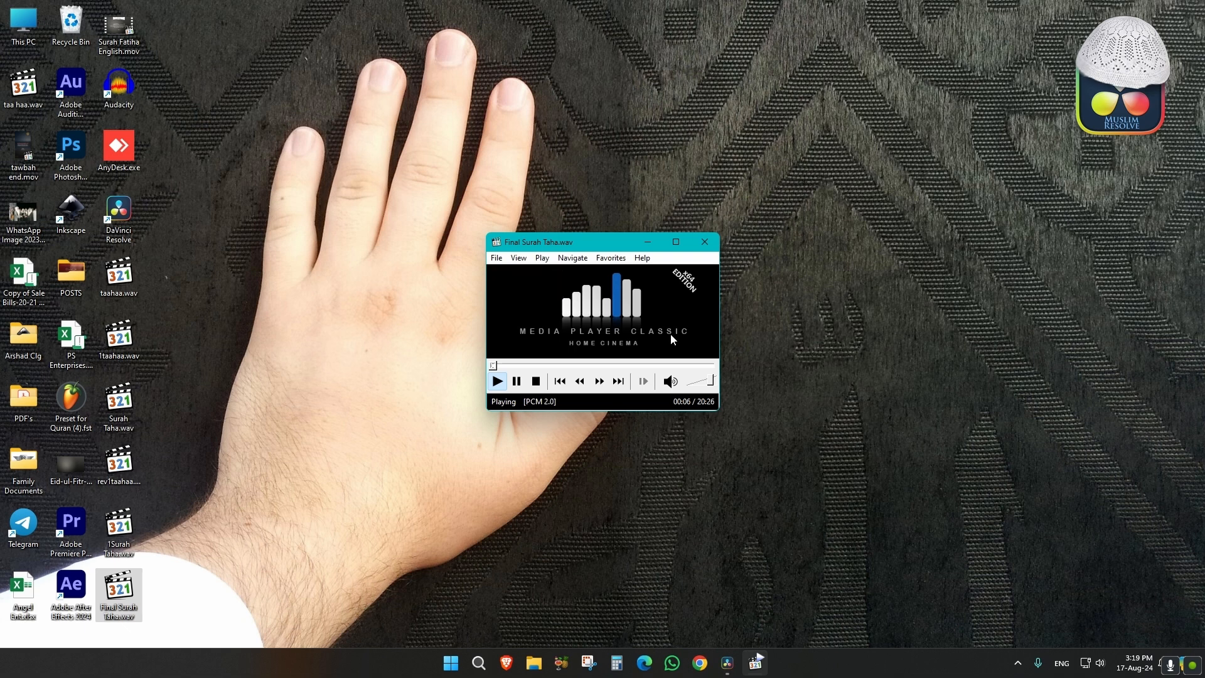
left_click(615, 366)
left_click(704, 242)
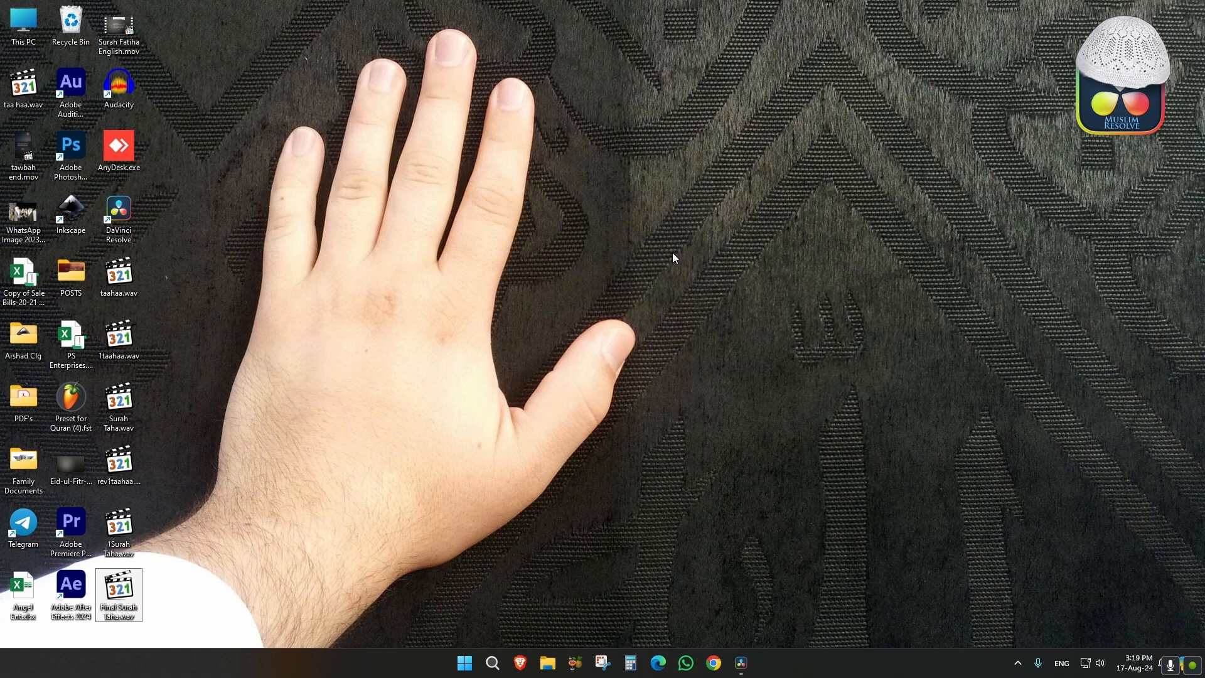